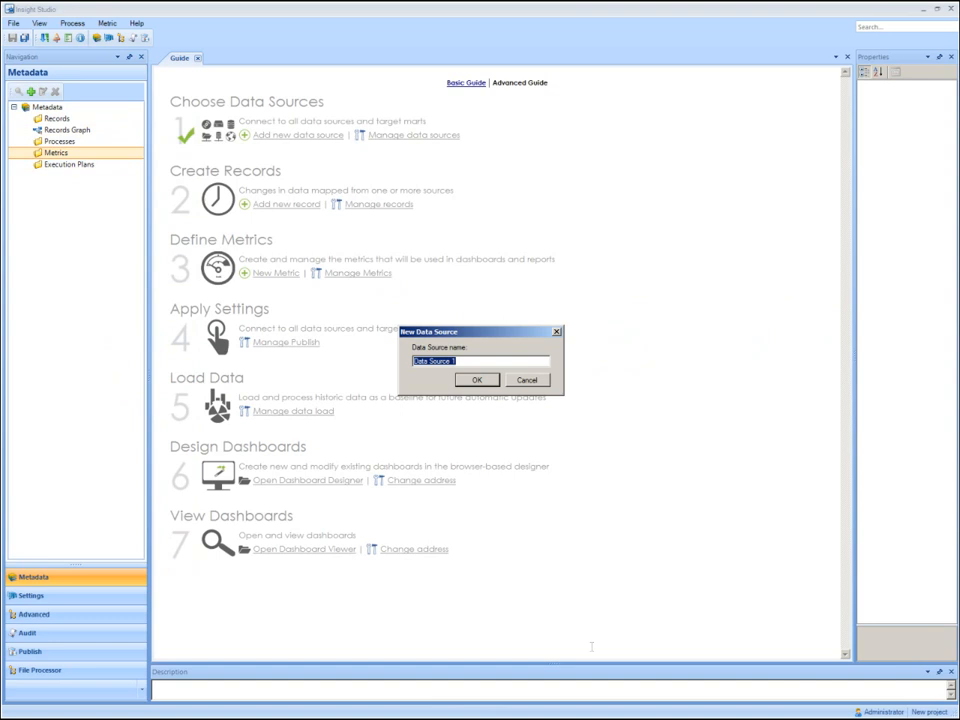
# Create the new data source under the name Order Data.
pyautogui.write('Order Data')
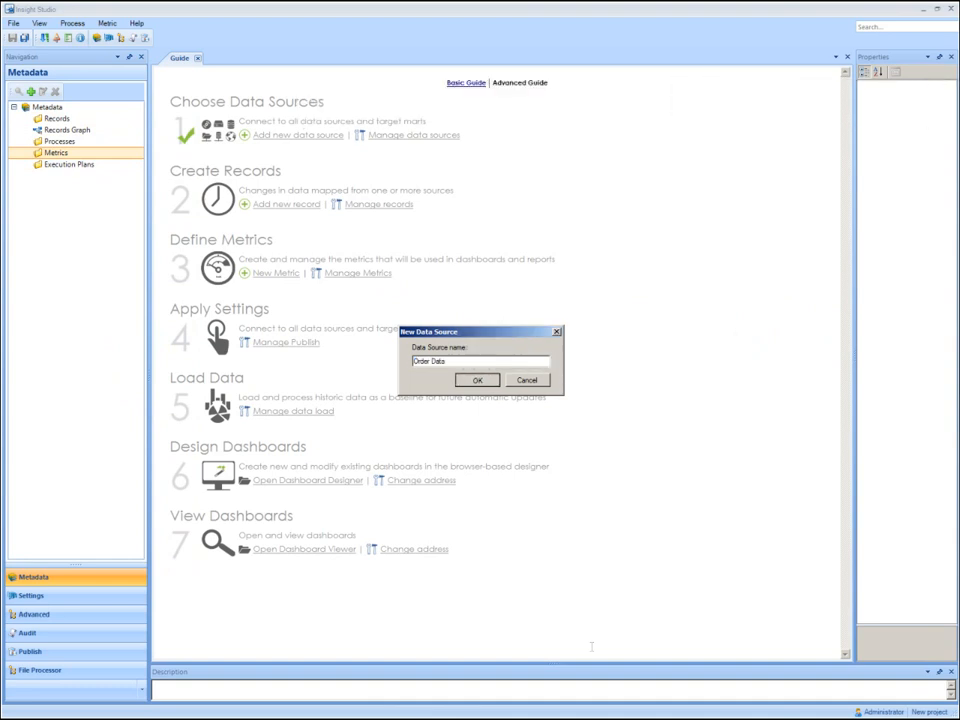
pyautogui.press('Return')
# Point the Order Data source to the Northwind database on the localhost server.
pyautogui.write('localhost')
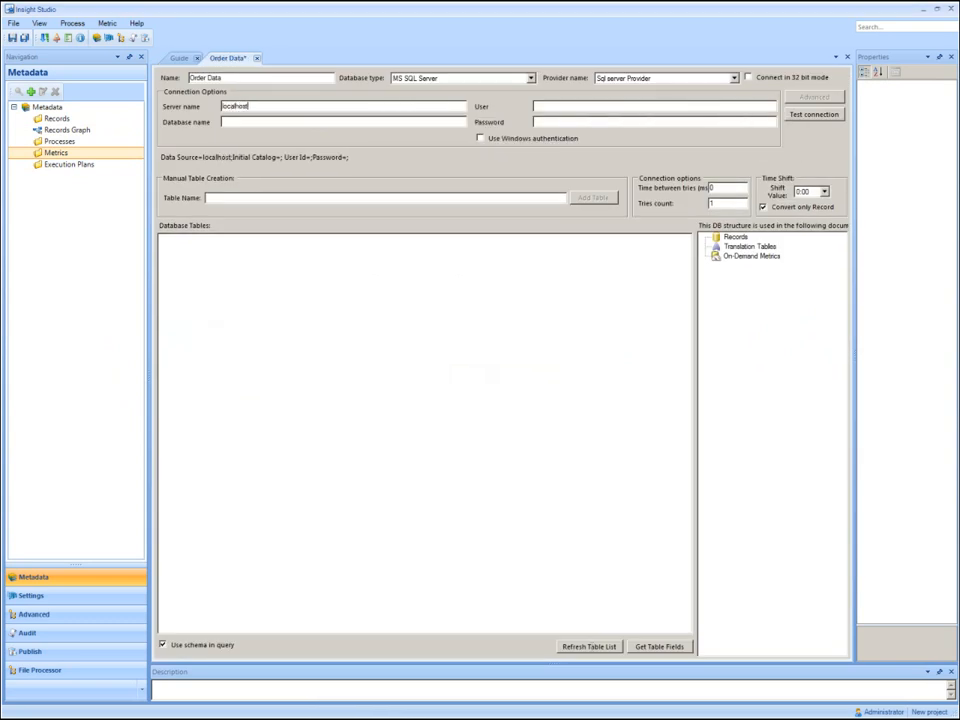
pyautogui.press('Tab')
pyautogui.write('Nort')
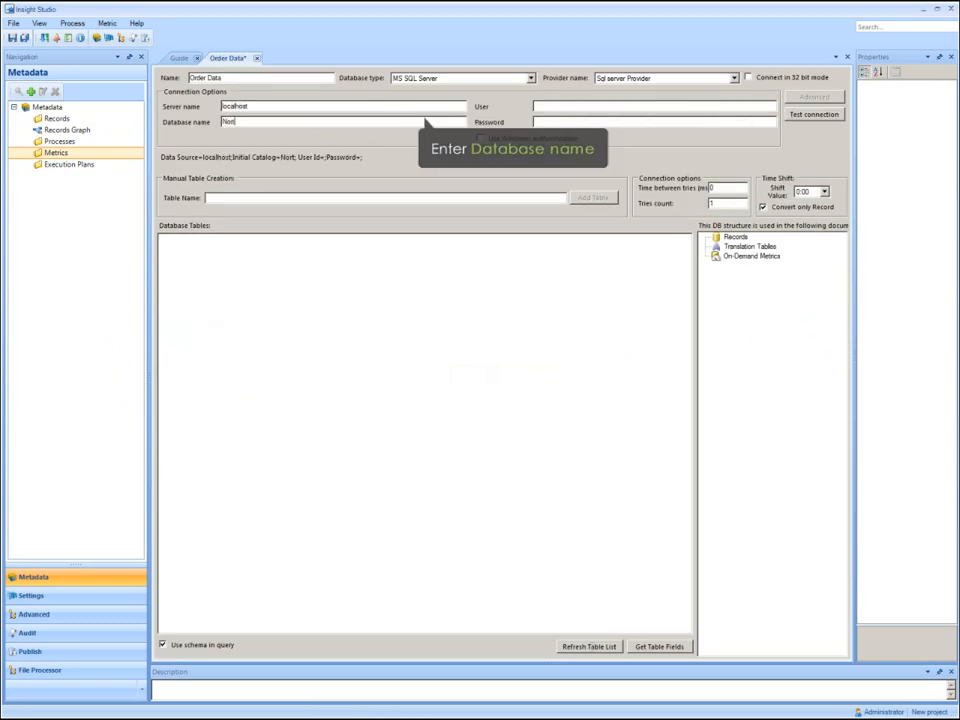
pyautogui.write('hwind')
# Enter the database user name and password for the Order Data source and refresh its table list.
pyautogui.press('Tab')
pyautogui.write('sa')
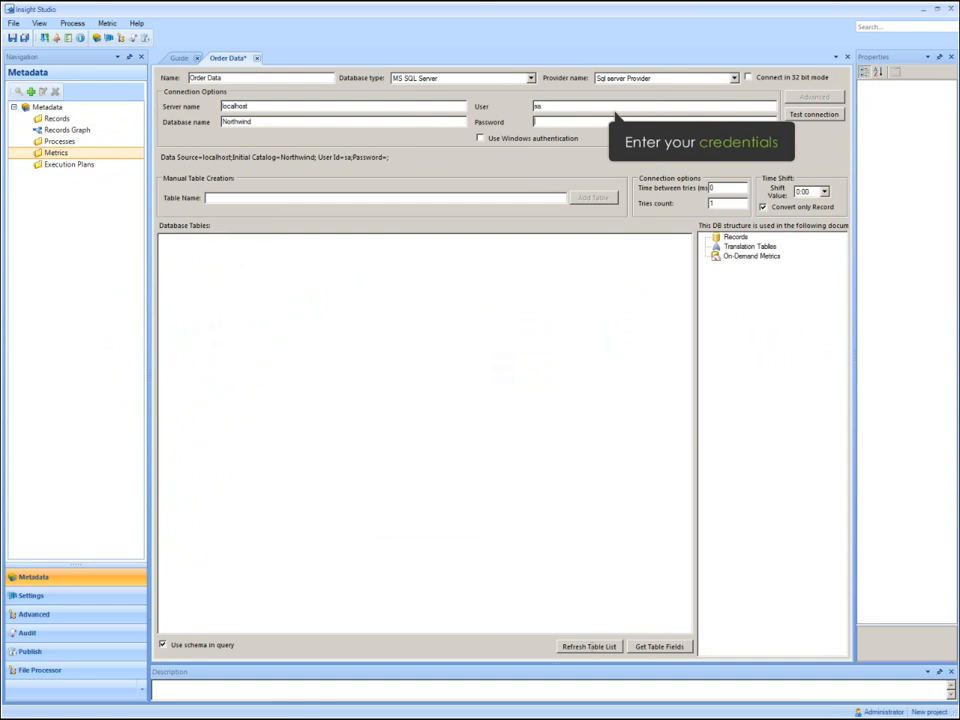
pyautogui.press('Tab')
pyautogui.write('sa')
pyautogui.click(589, 646)
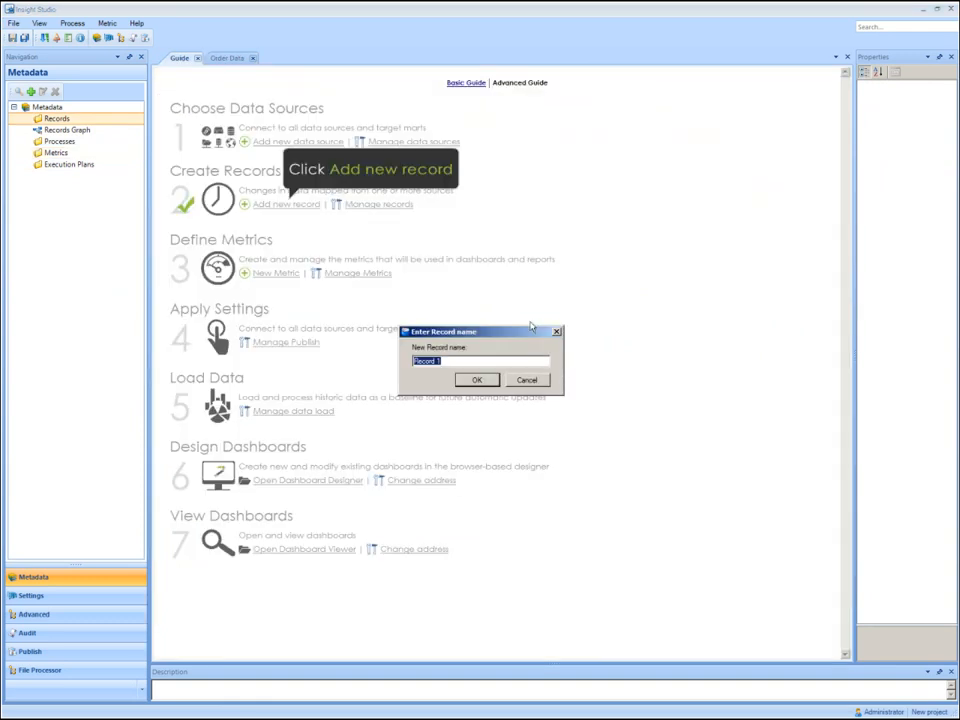
# Create a record named Order with the dbo.Orders table of the Order Data source as its root.
pyautogui.write('Order')
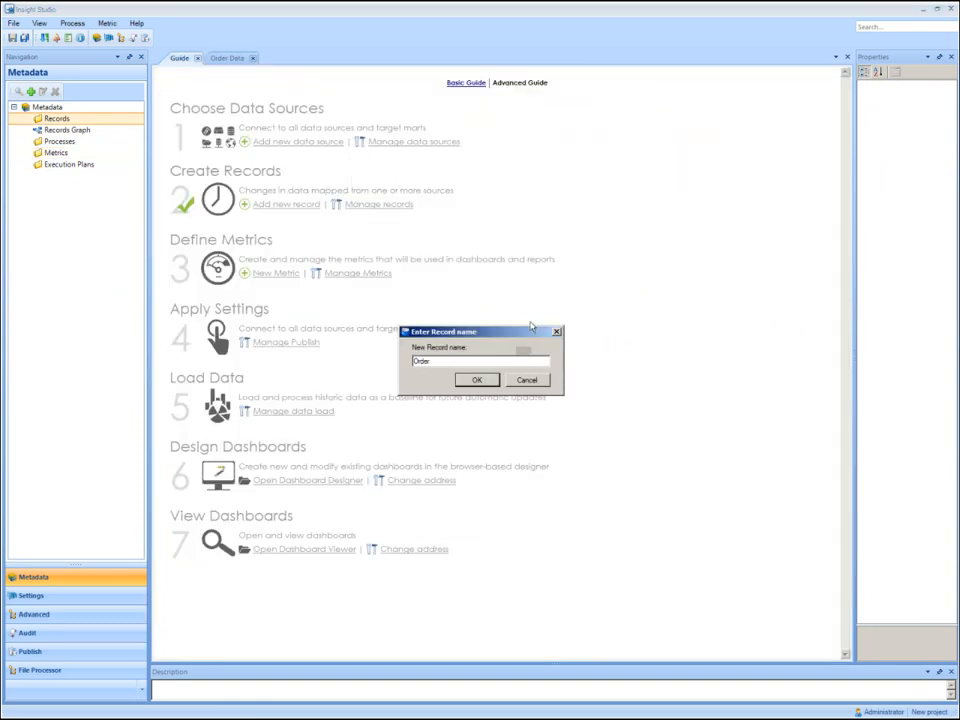
pyautogui.press('Return')
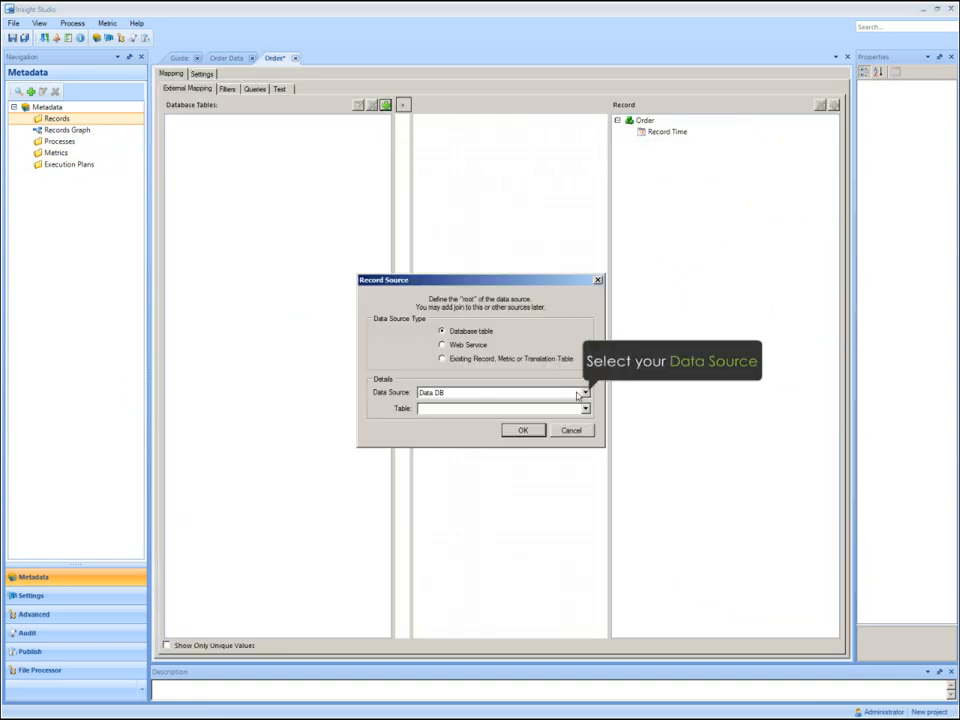
pyautogui.click(579, 394)
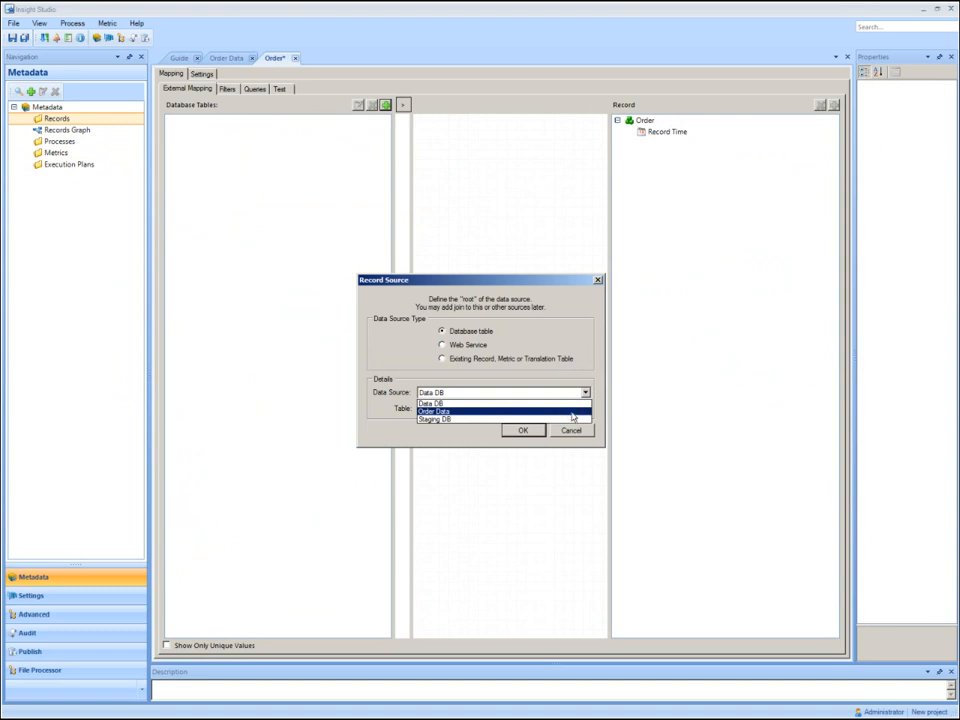
pyautogui.click(573, 411)
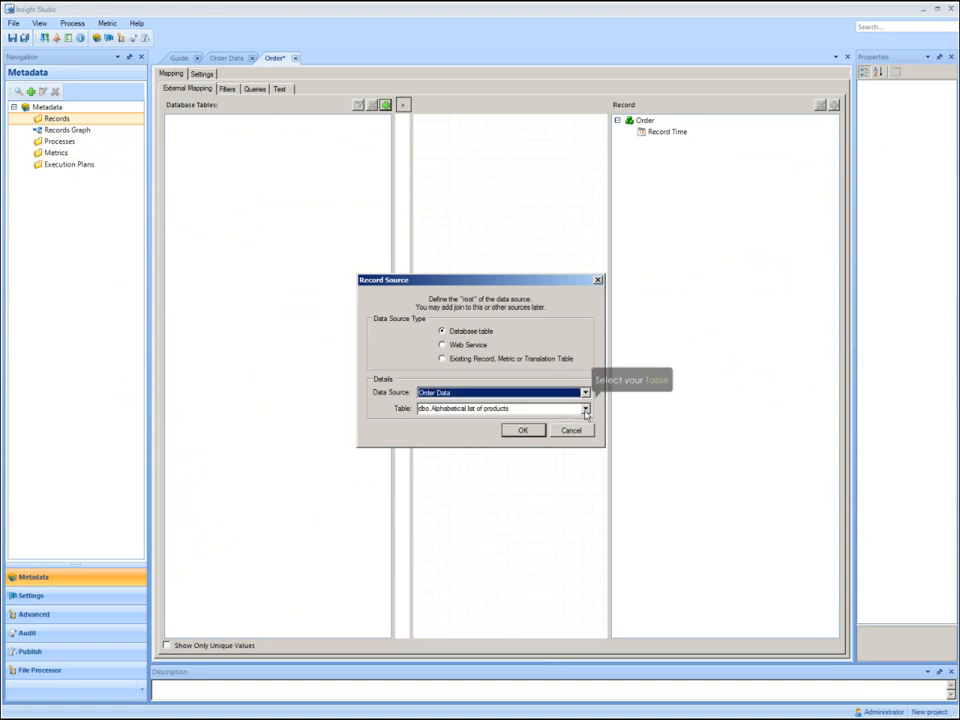
pyautogui.click(585, 410)
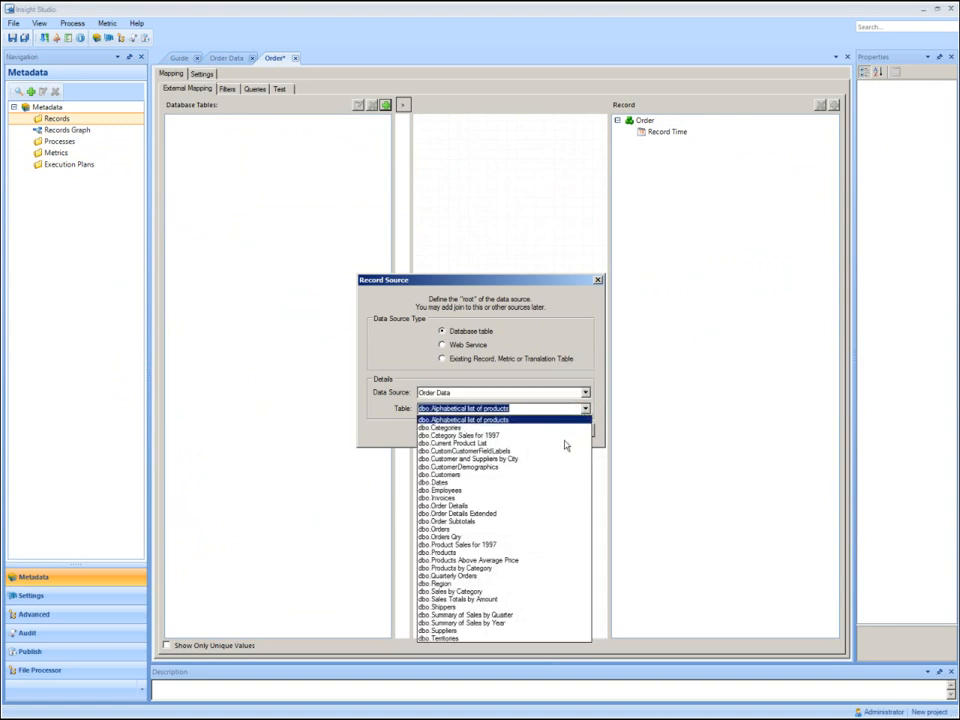
pyautogui.click(509, 529)
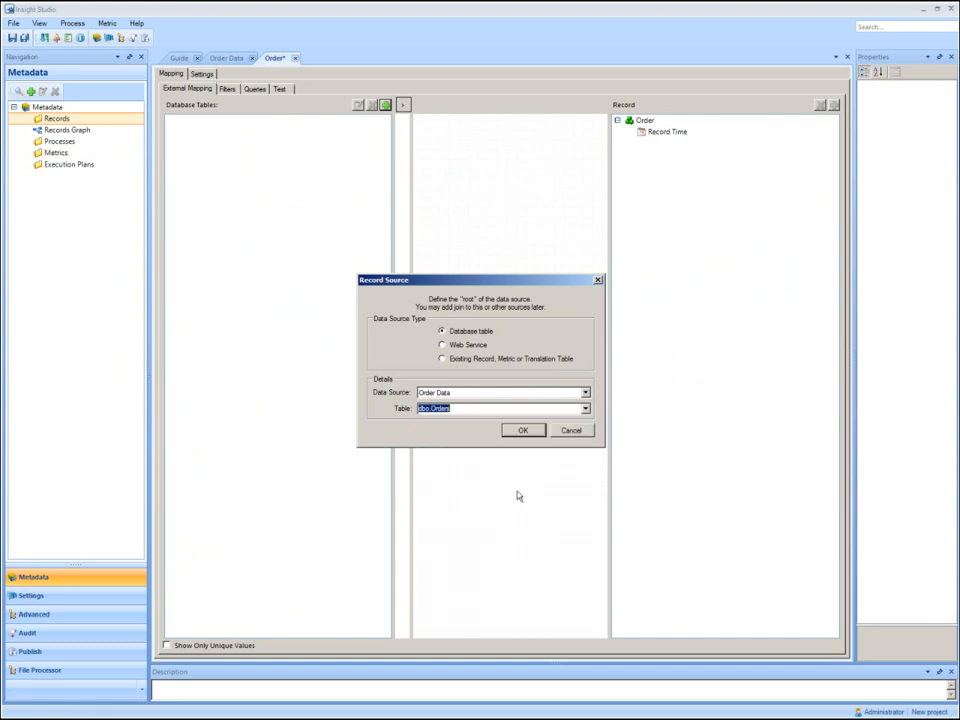
pyautogui.click(522, 430)
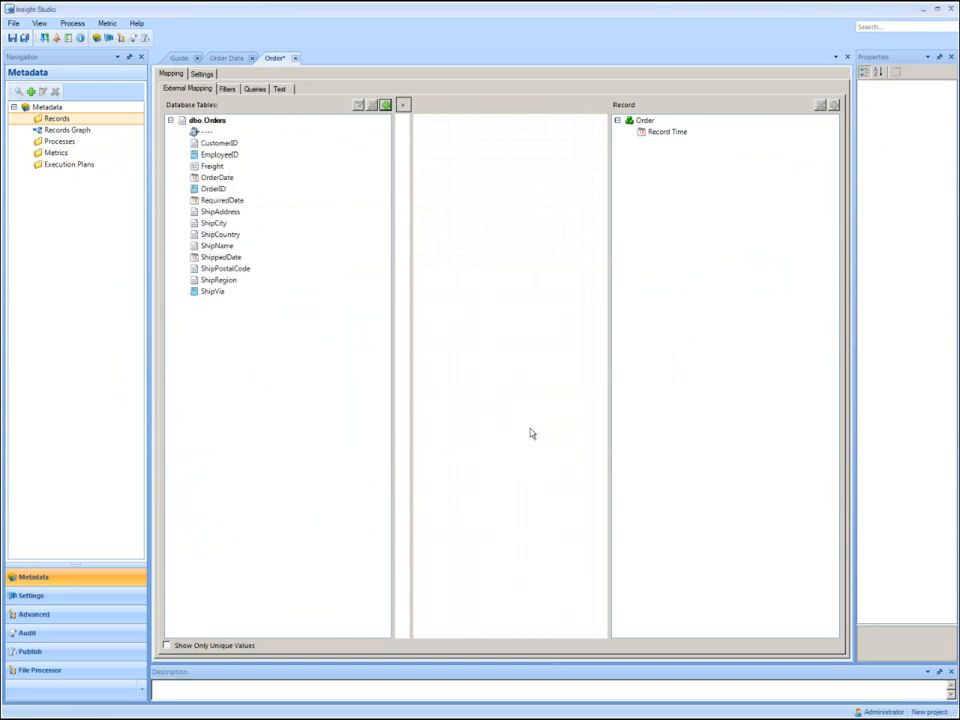
# Map OrderDate to Record Time with a time filter based on it, and add ShipCity and ShipCountry to the Order record.
pyautogui.moveTo(220, 177); pyautogui.dragTo(668, 133)
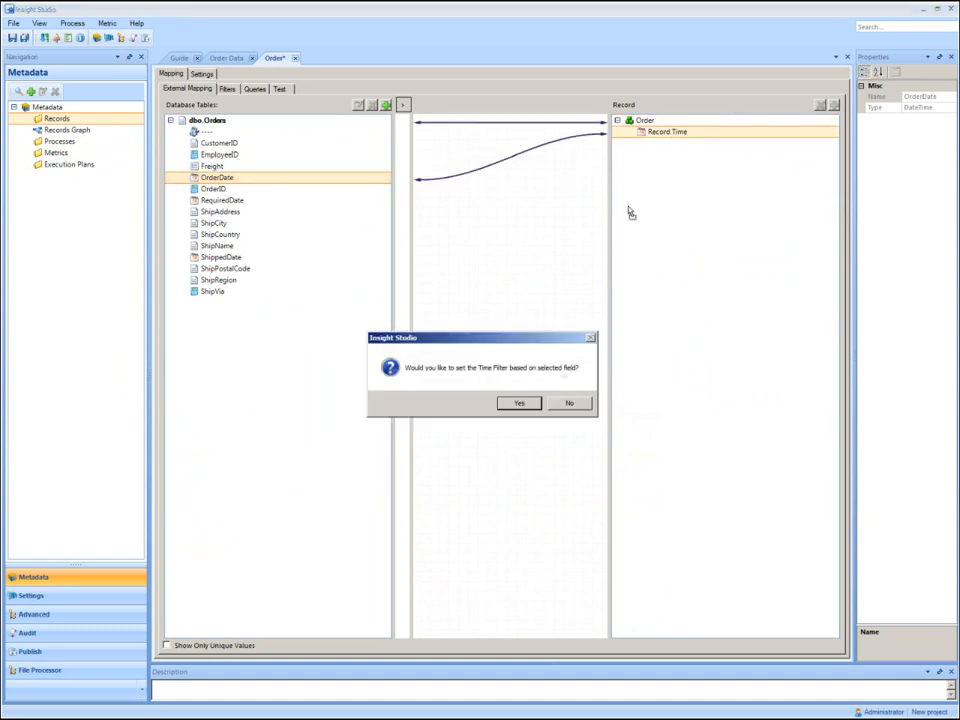
pyautogui.click(521, 403)
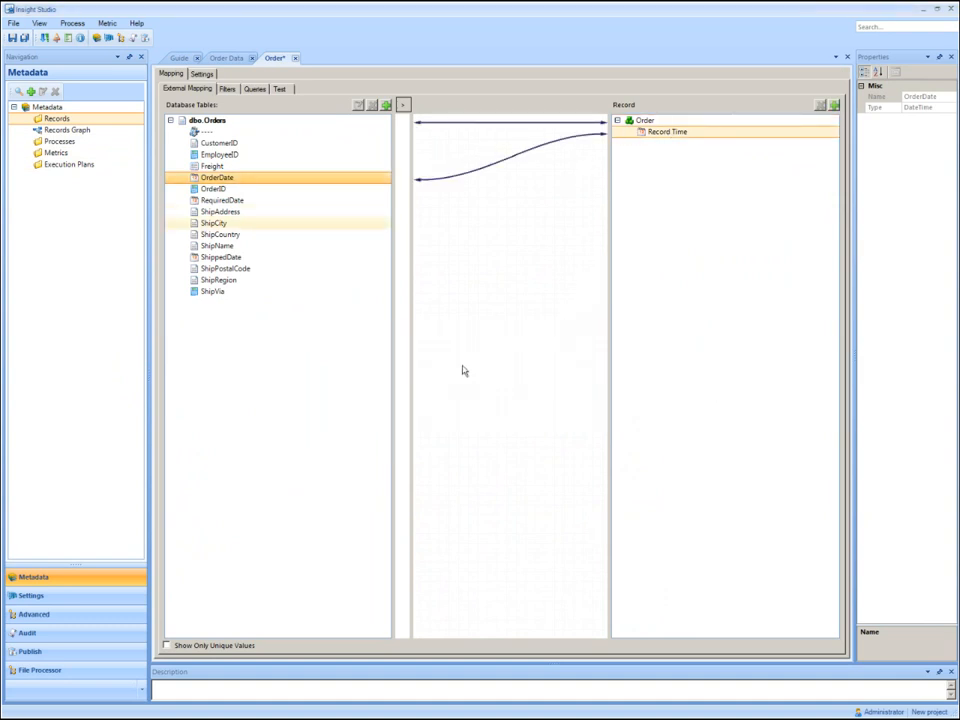
pyautogui.moveTo(213, 223); pyautogui.dragTo(632, 148)
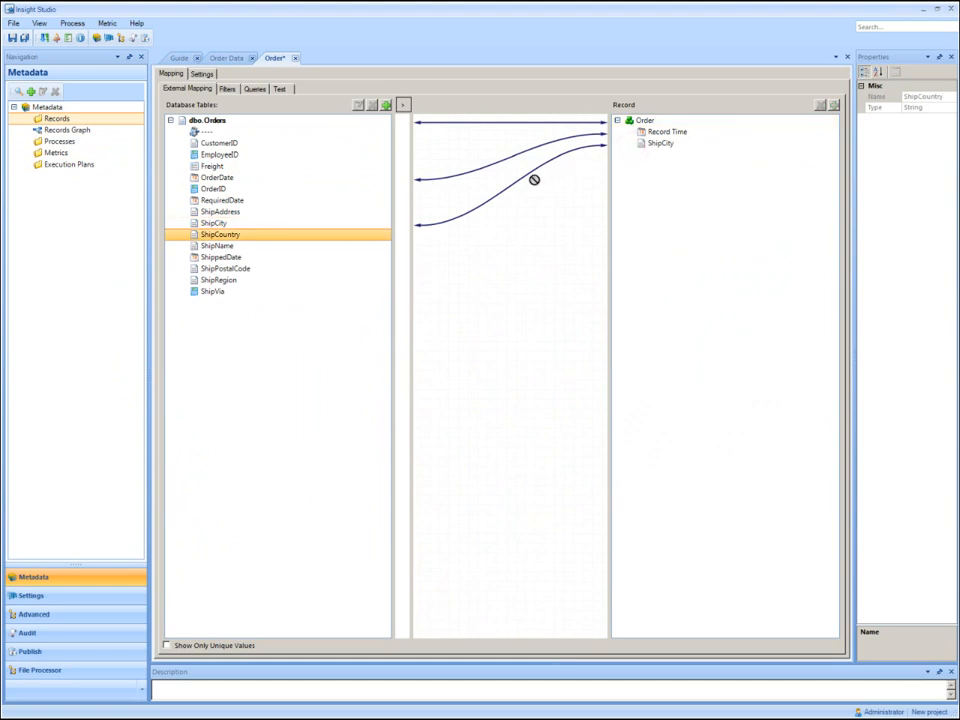
pyautogui.moveTo(220, 234); pyautogui.dragTo(647, 176)
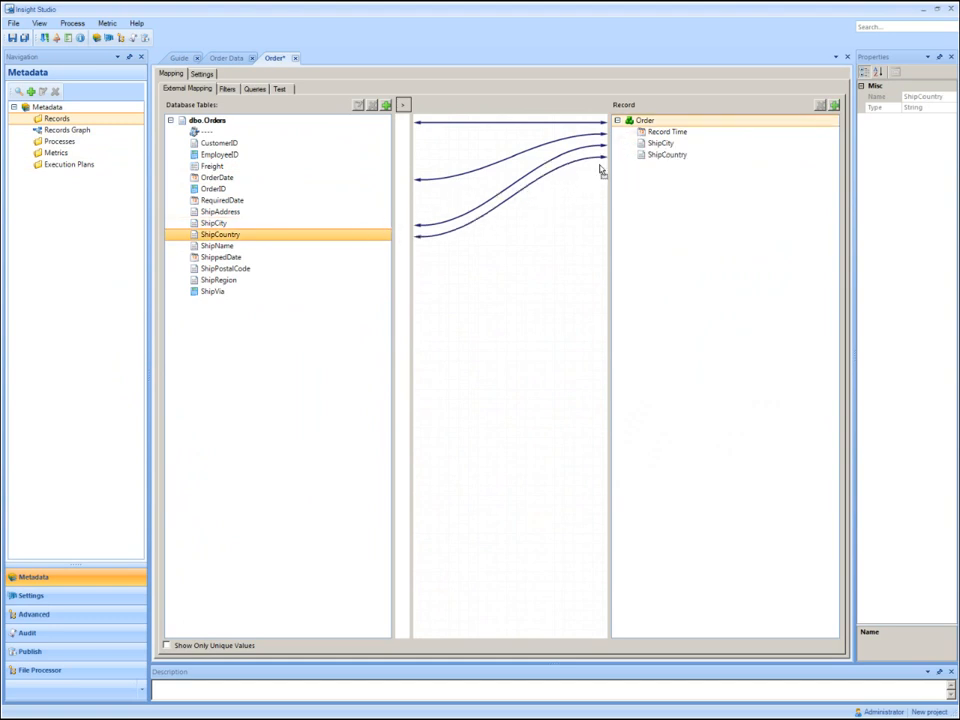
# Join the dbo.Order Details table to dbo.Orders on OrderID and add its Quantity and UnitPrice fields to the Order record.
pyautogui.click(212, 123)
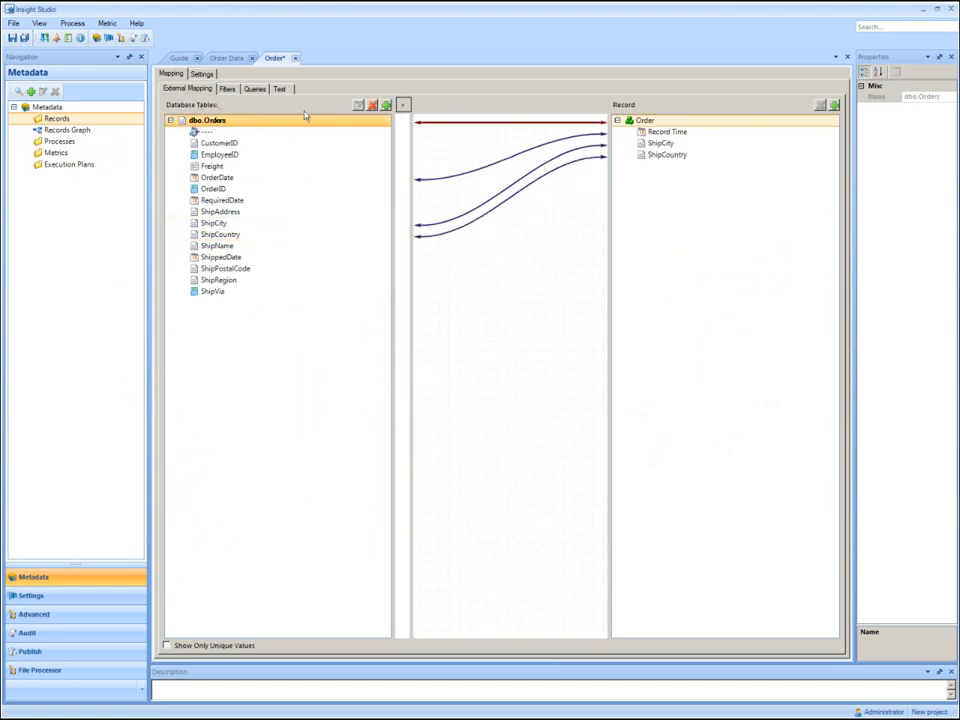
pyautogui.click(385, 106)
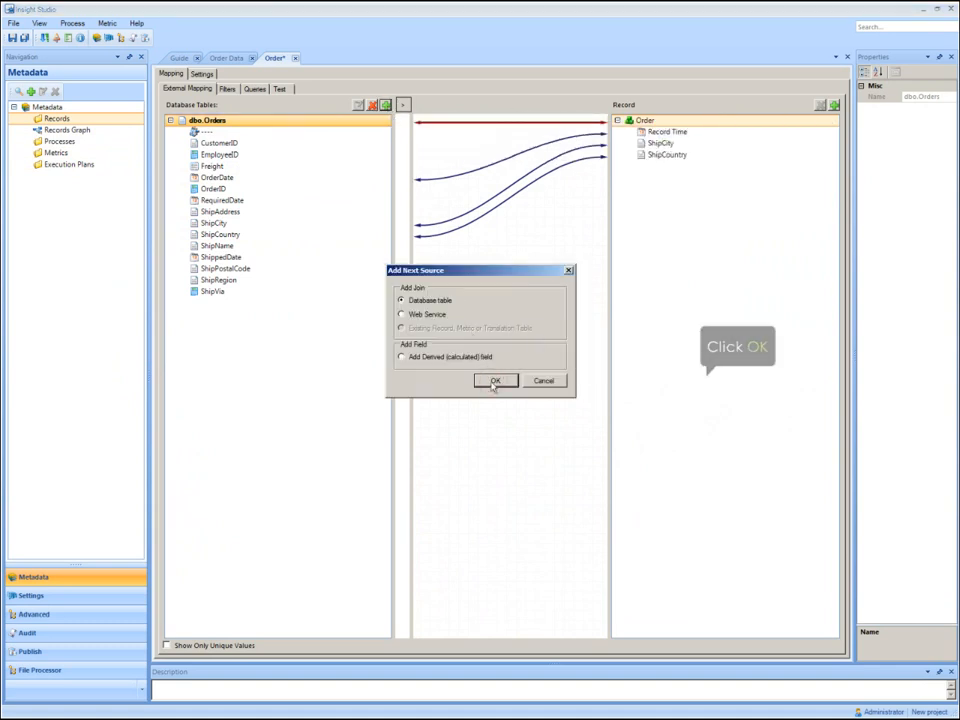
pyautogui.click(497, 381)
pyautogui.click(640, 233)
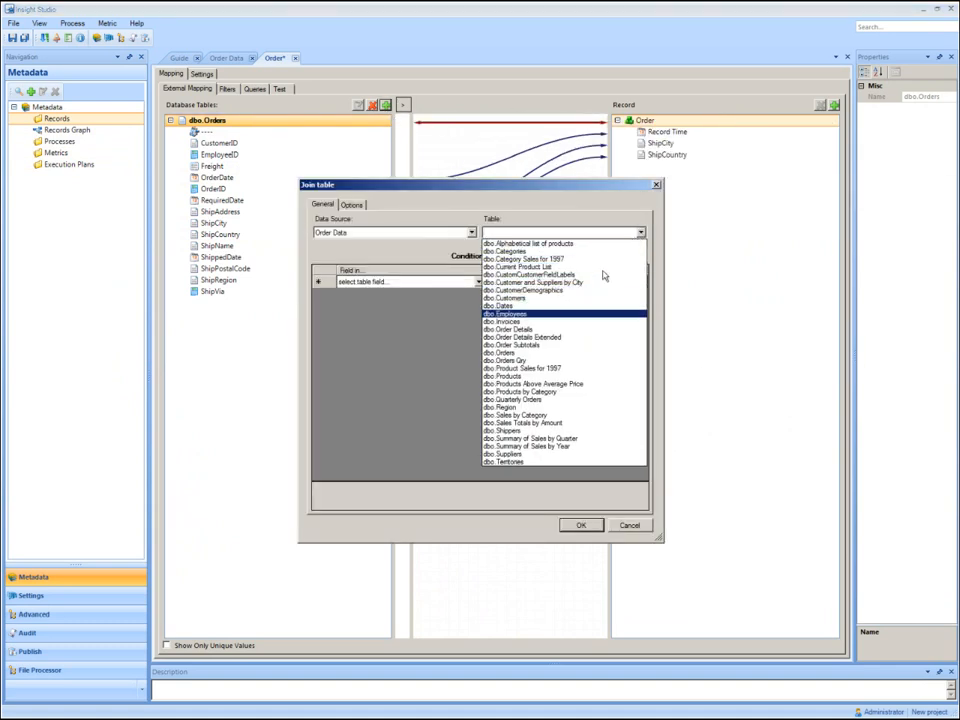
pyautogui.click(554, 330)
pyautogui.click(479, 282)
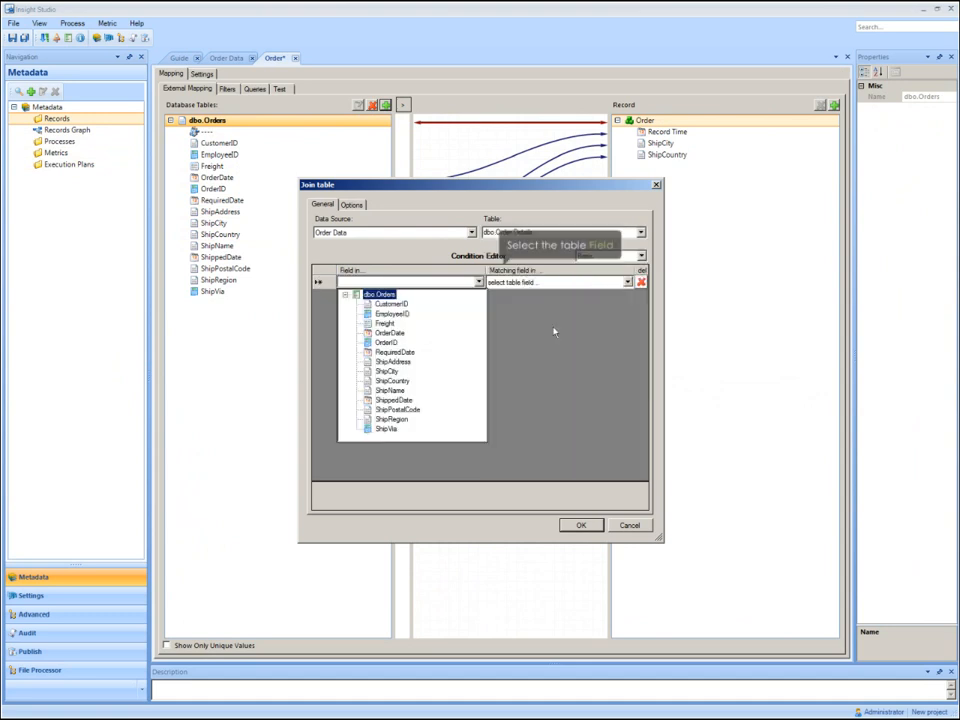
pyautogui.click(392, 345)
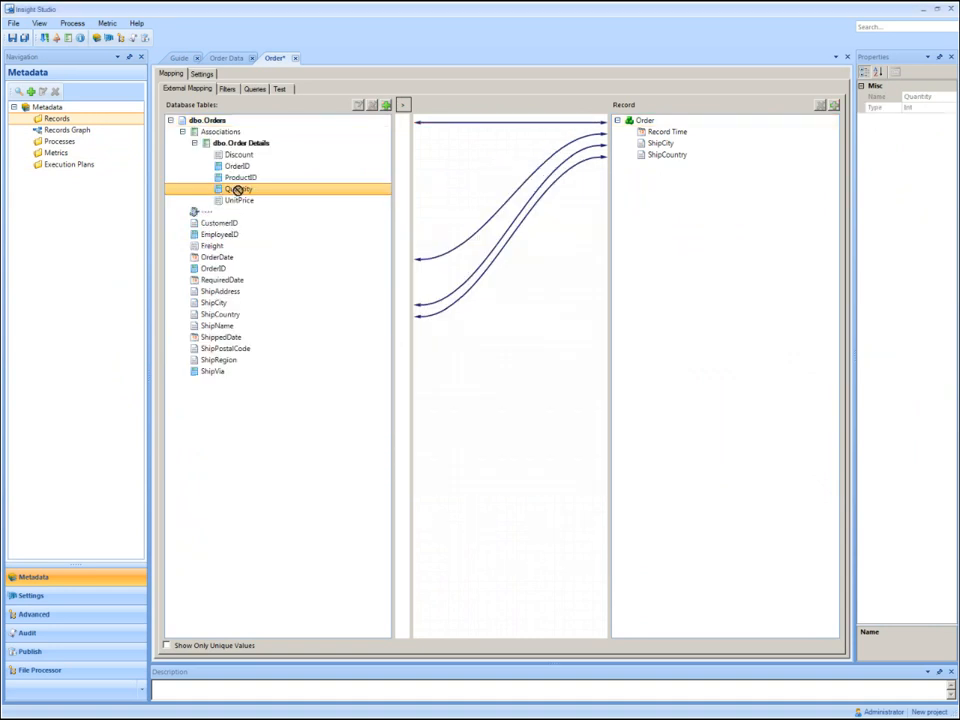
pyautogui.moveTo(238, 188); pyautogui.dragTo(681, 210)
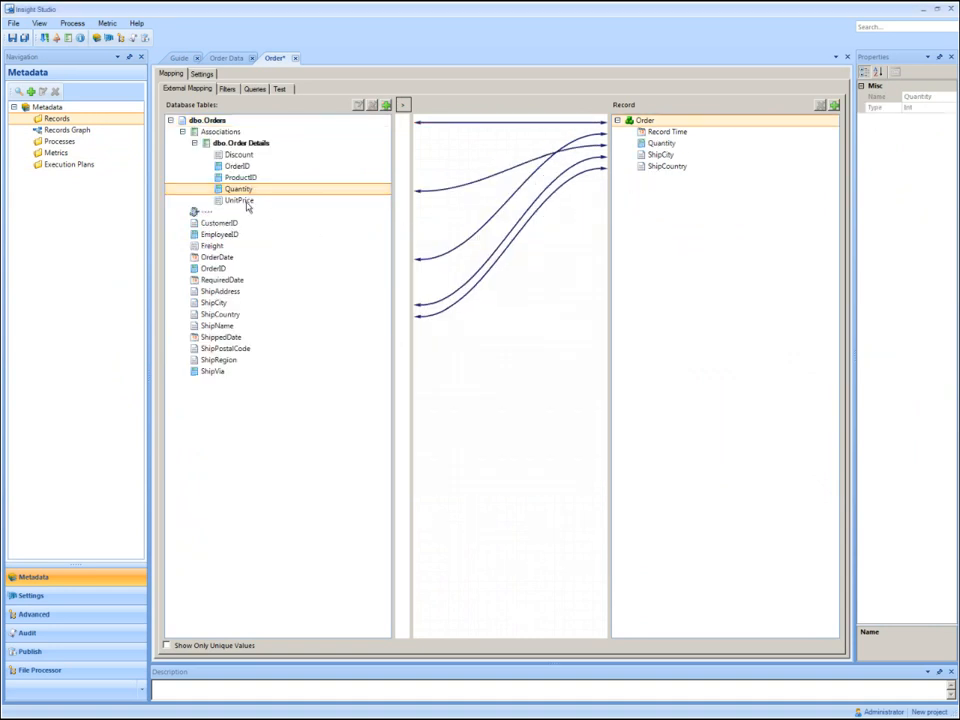
pyautogui.moveTo(245, 202); pyautogui.dragTo(639, 180)
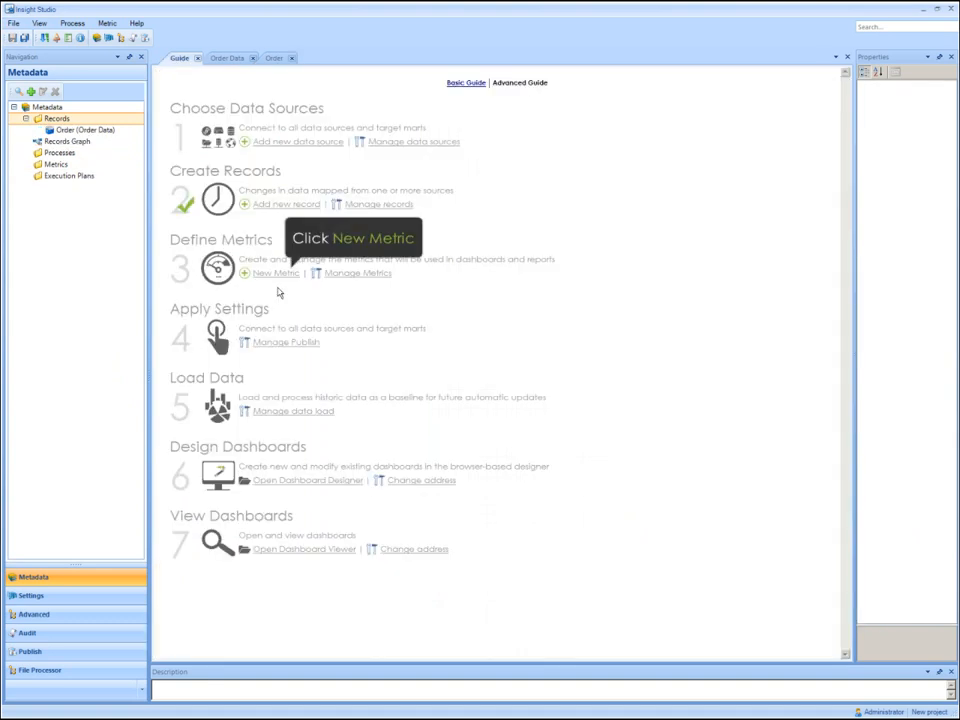
# Create a pre-processed metric based on the Order record and name it Revenue.
pyautogui.click(276, 273)
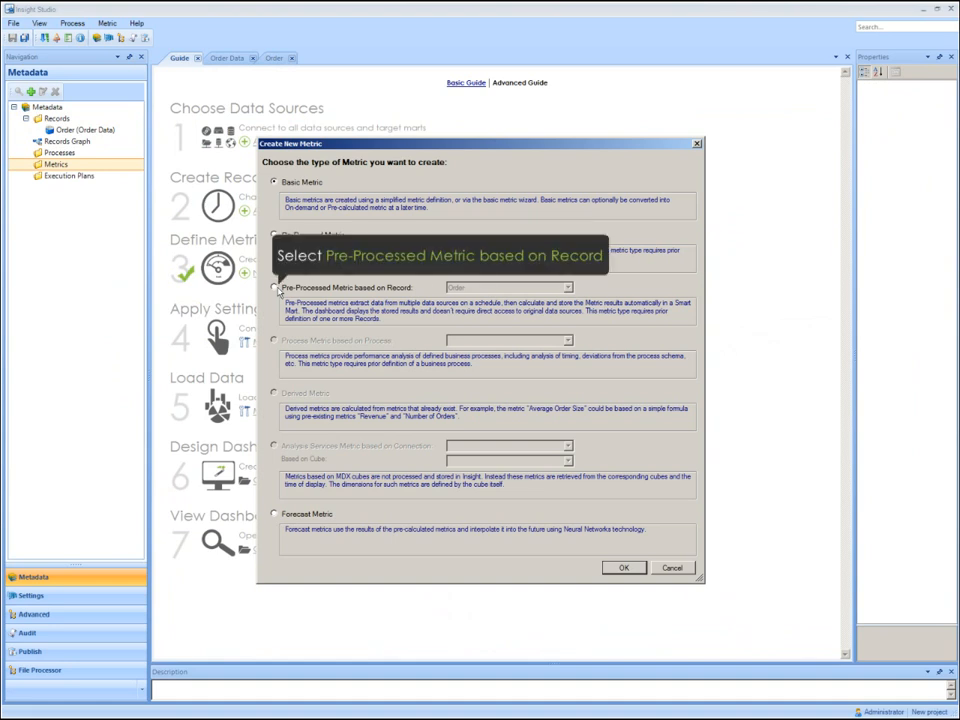
pyautogui.click(275, 288)
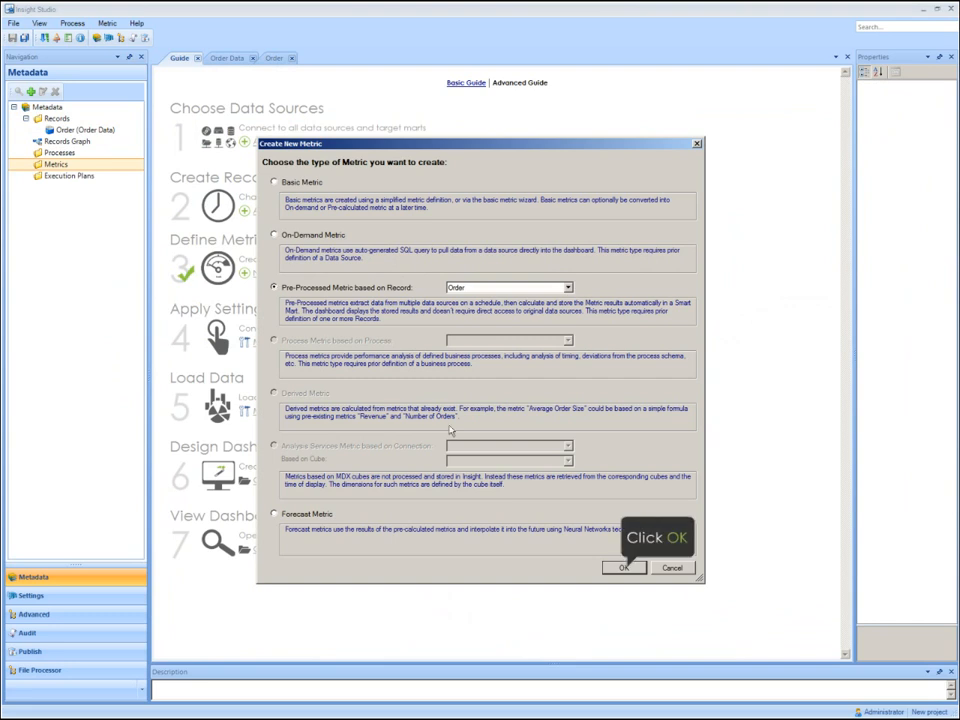
pyautogui.click(626, 570)
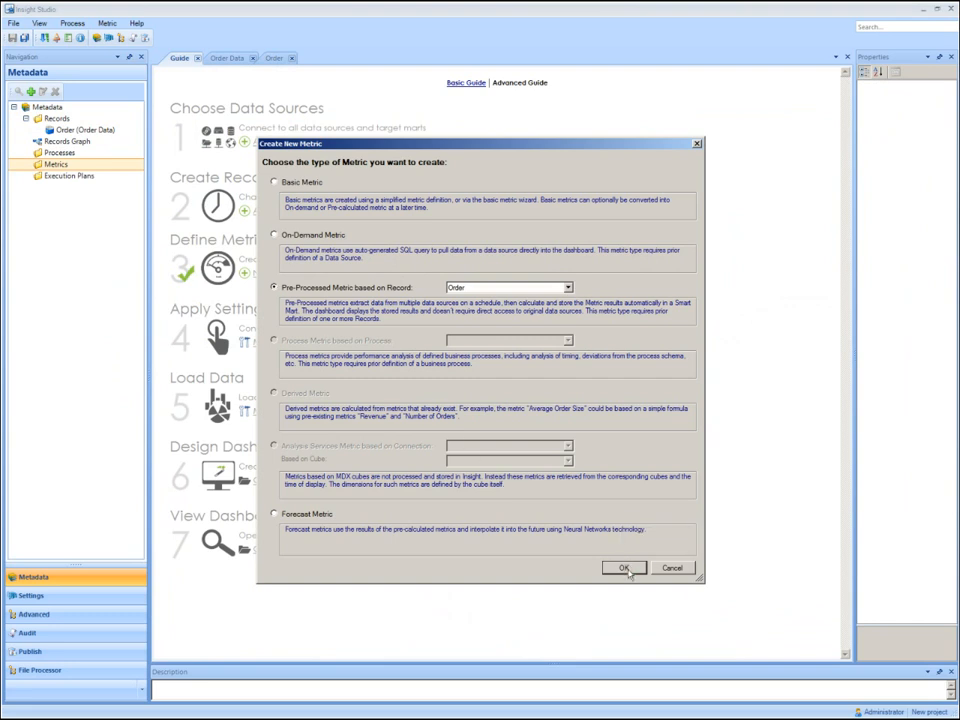
pyautogui.write('Revenue')
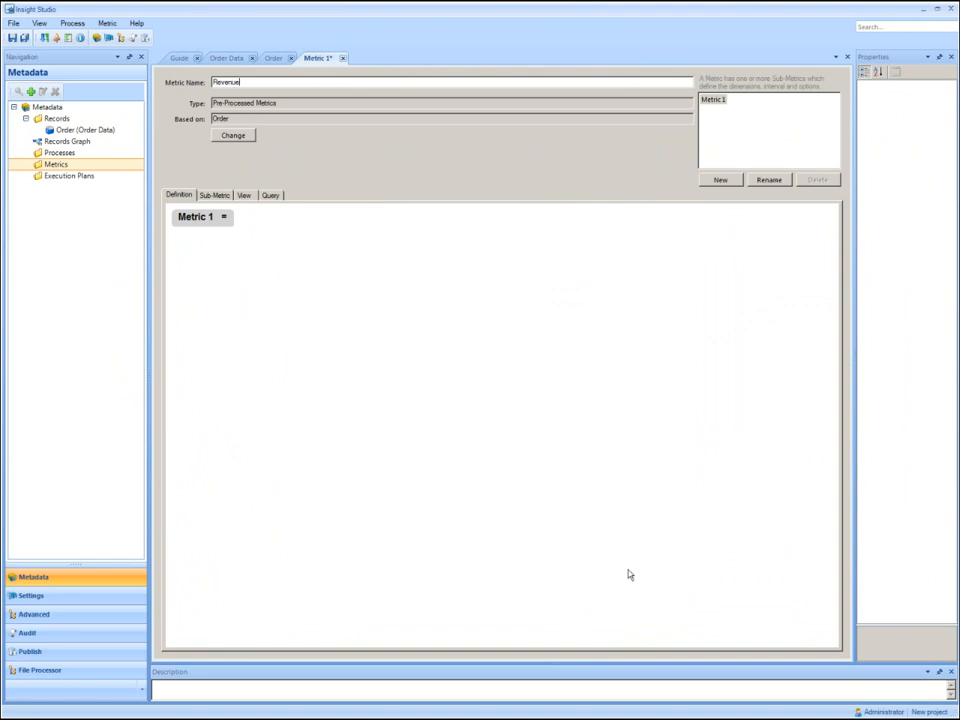
pyautogui.press('Return')
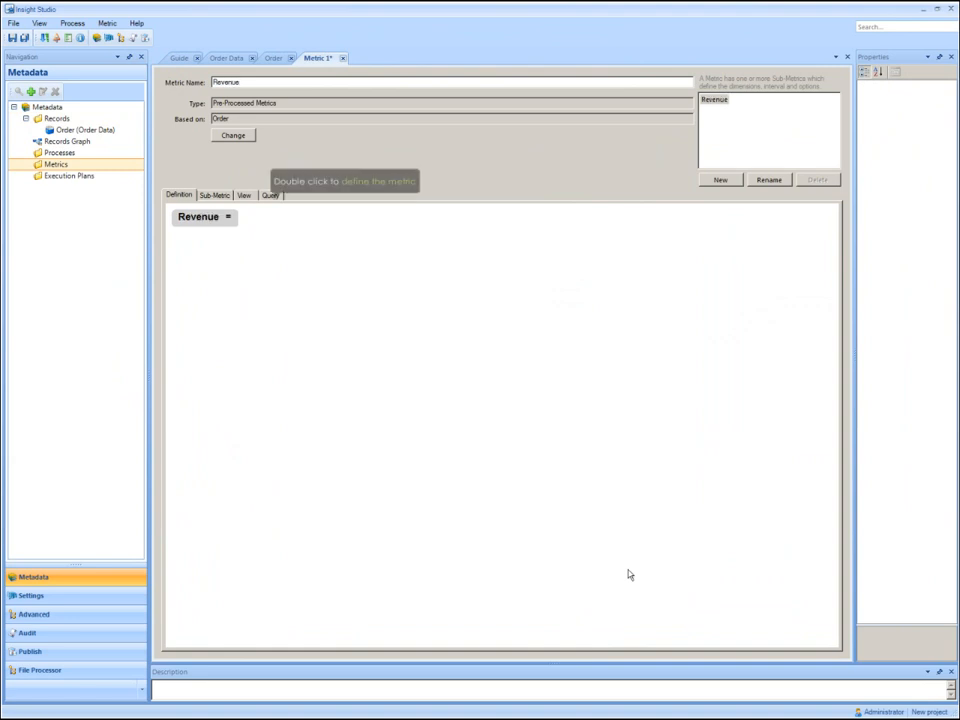
# Define the Revenue metric as a SUM aggregation over all Order records.
pyautogui.doubleClick(210, 221)
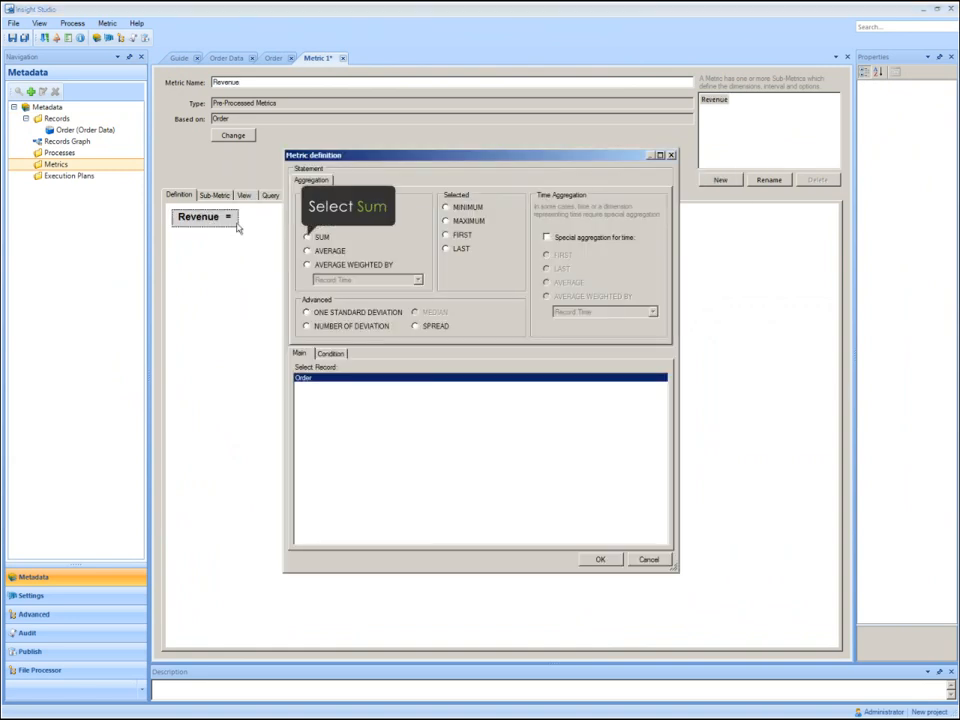
pyautogui.click(306, 238)
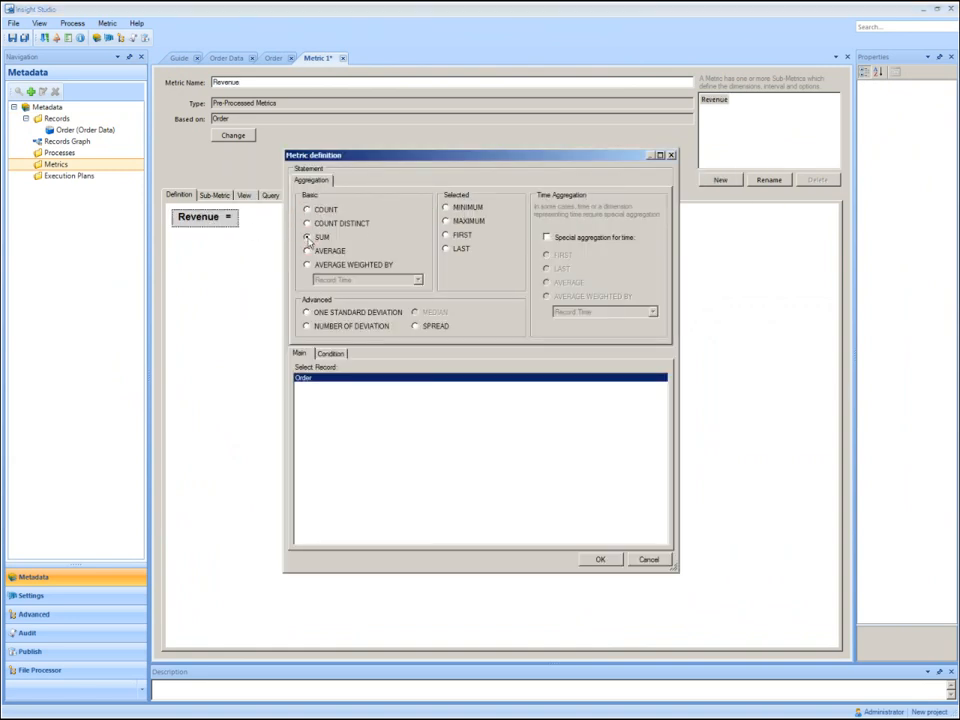
pyautogui.click(596, 558)
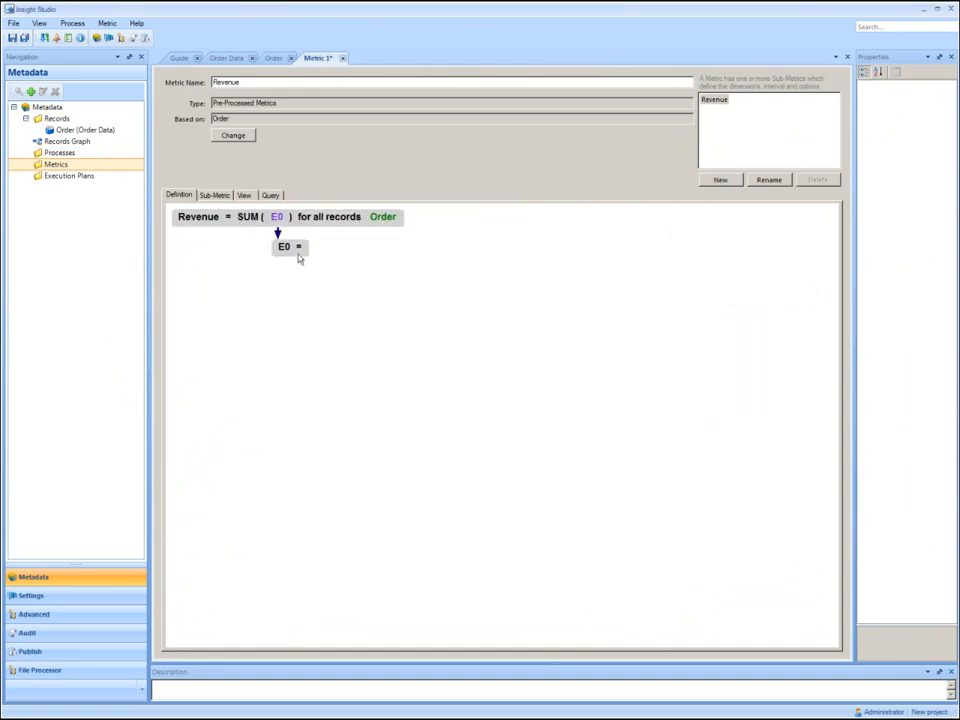
# Define the summed expression E0 as Order.UnitPrice multiplied by Order.Quantity.
pyautogui.doubleClick(298, 252)
pyautogui.click(353, 446)
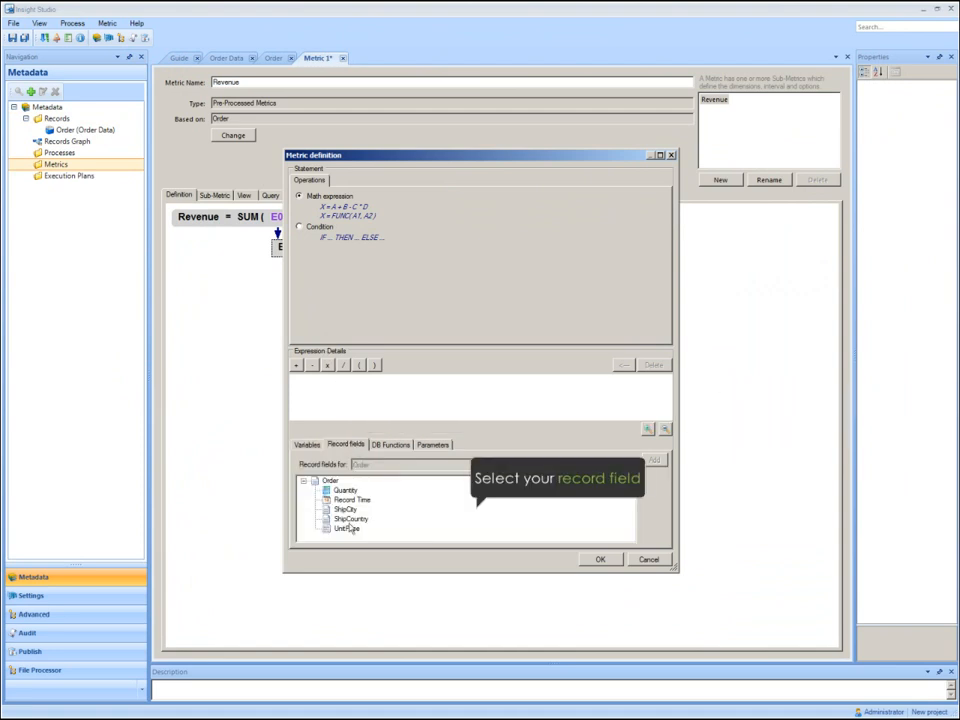
pyautogui.click(347, 529)
pyautogui.doubleClick(349, 530)
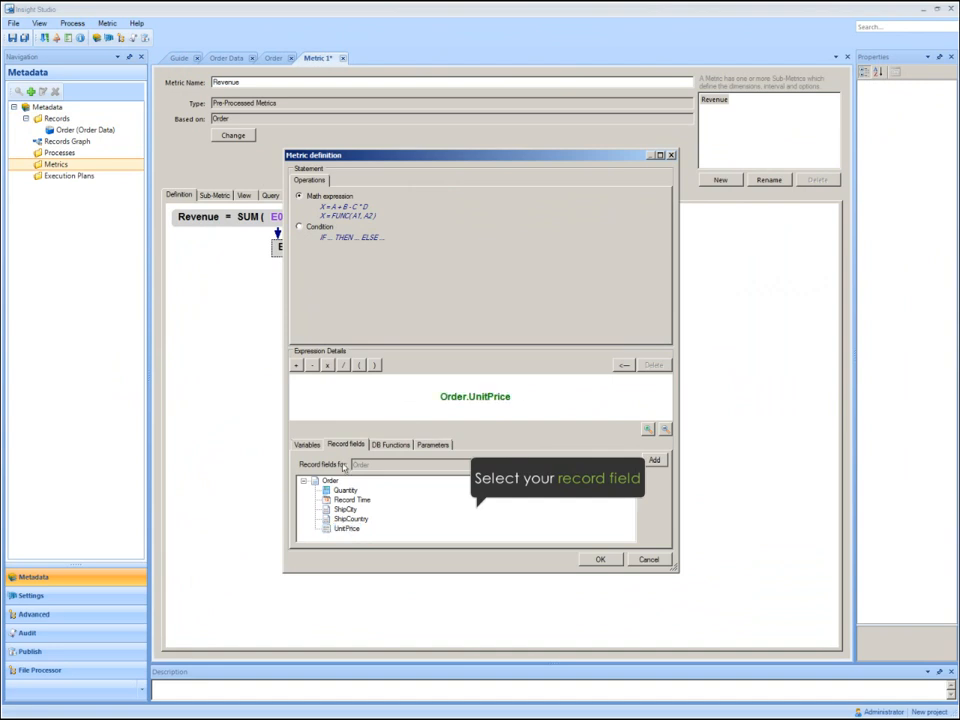
pyautogui.click(327, 366)
pyautogui.click(346, 491)
pyautogui.doubleClick(346, 491)
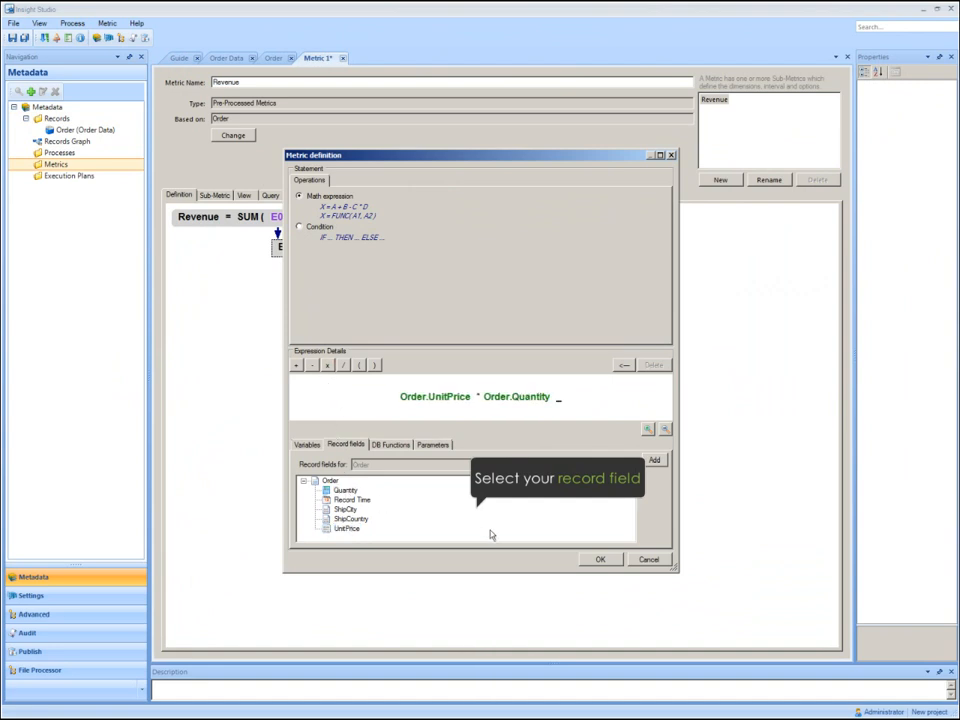
pyautogui.click(600, 559)
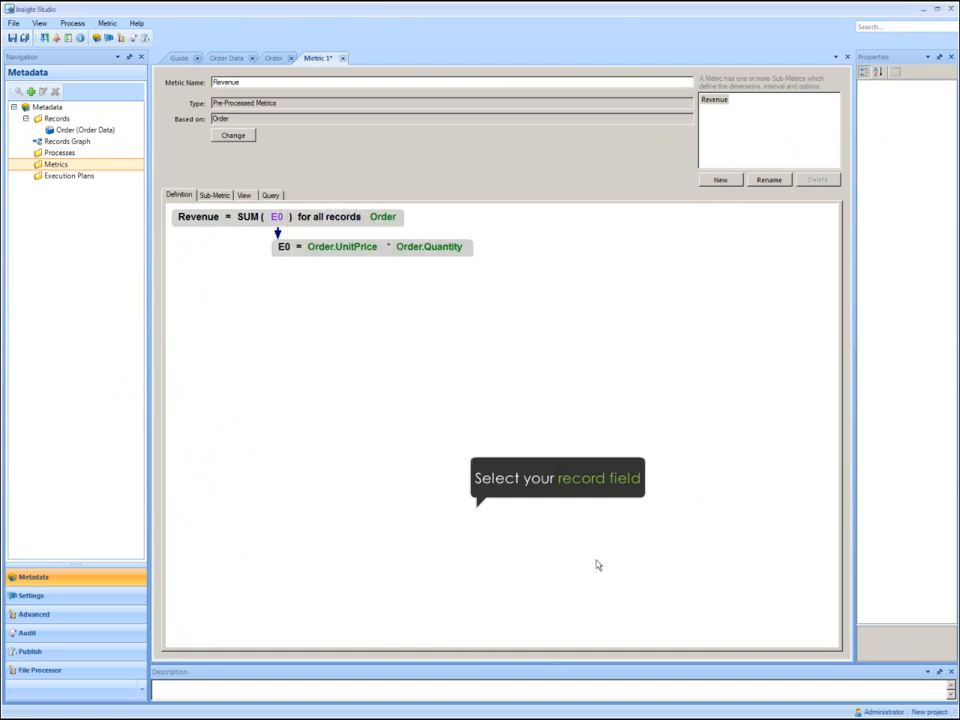
# Set the results format of the Revenue sub-metric to Currency ($#,##0.00).
pyautogui.click(220, 197)
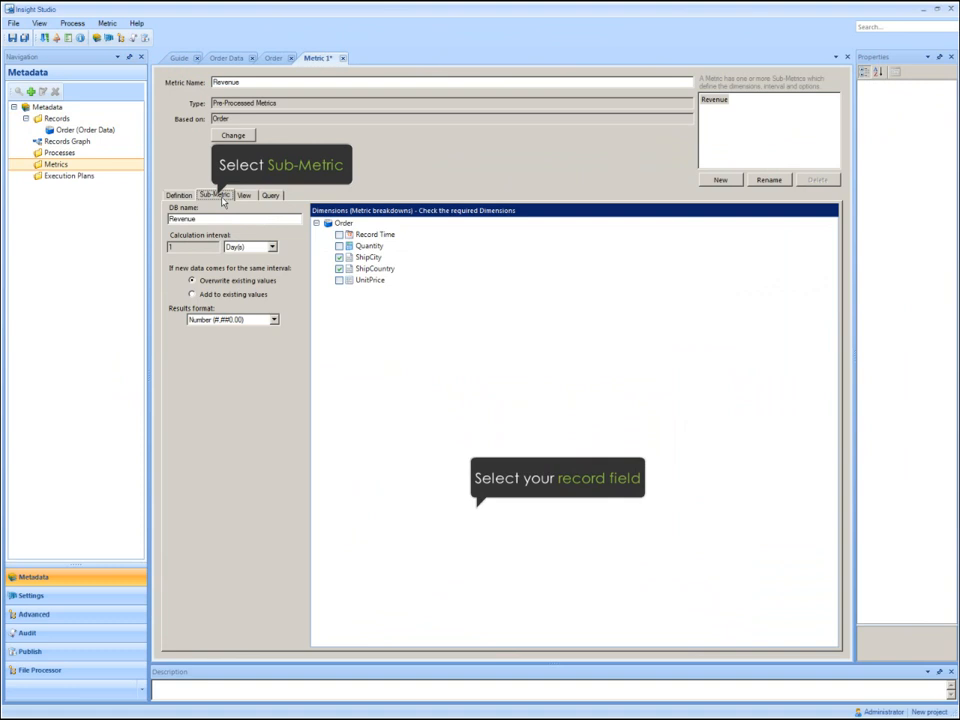
pyautogui.click(262, 323)
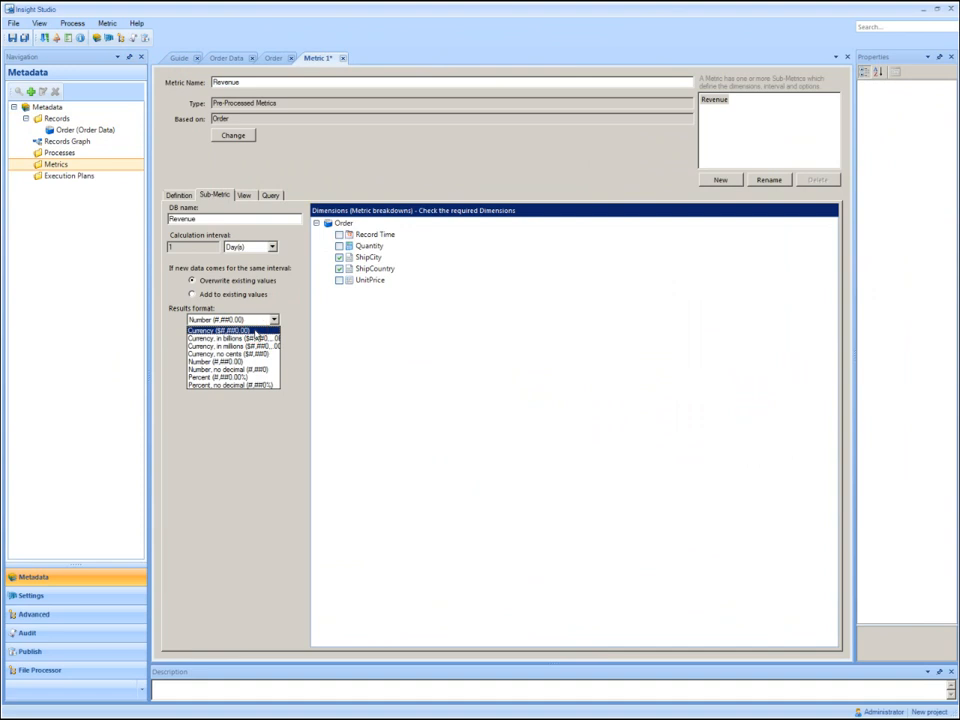
pyautogui.click(255, 331)
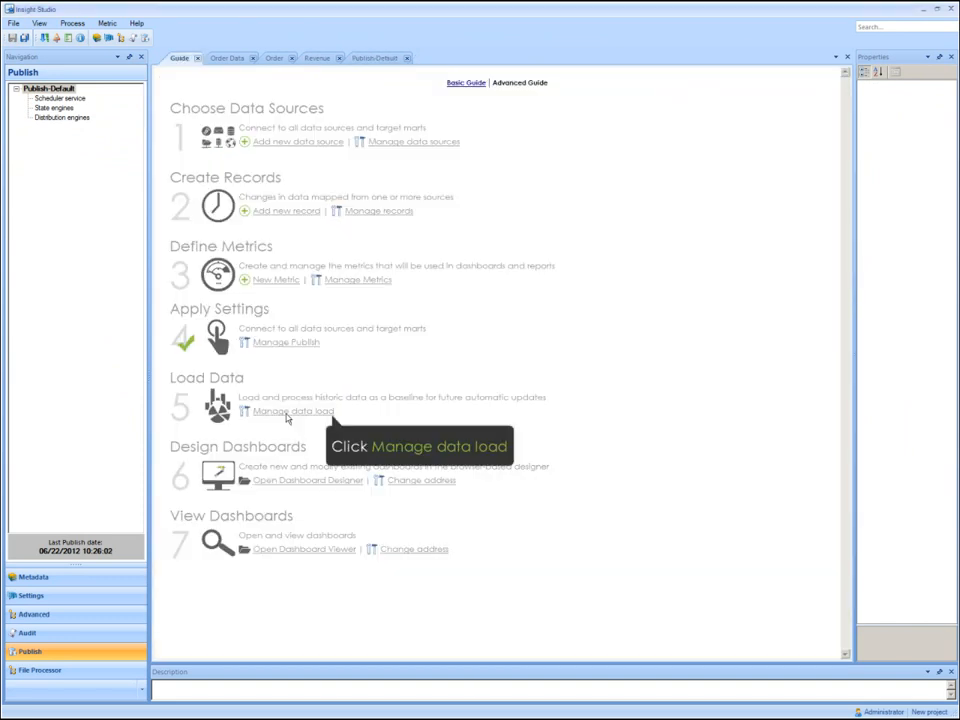
# Run a manual data load of the Order record and Revenue metric from the beginning of times to the current time.
pyautogui.click(288, 412)
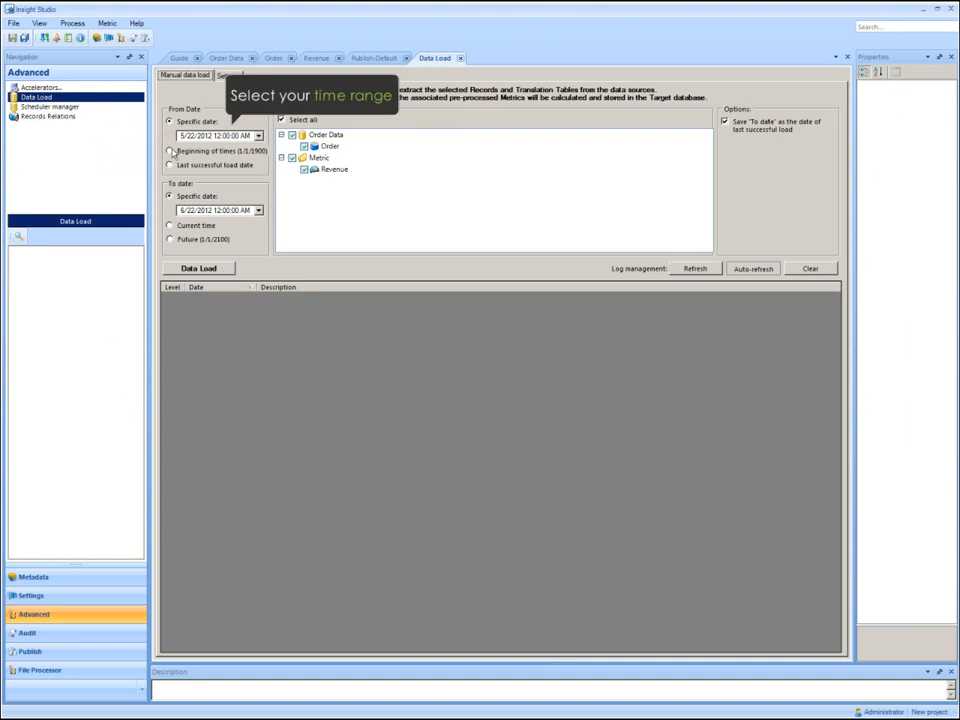
pyautogui.click(171, 151)
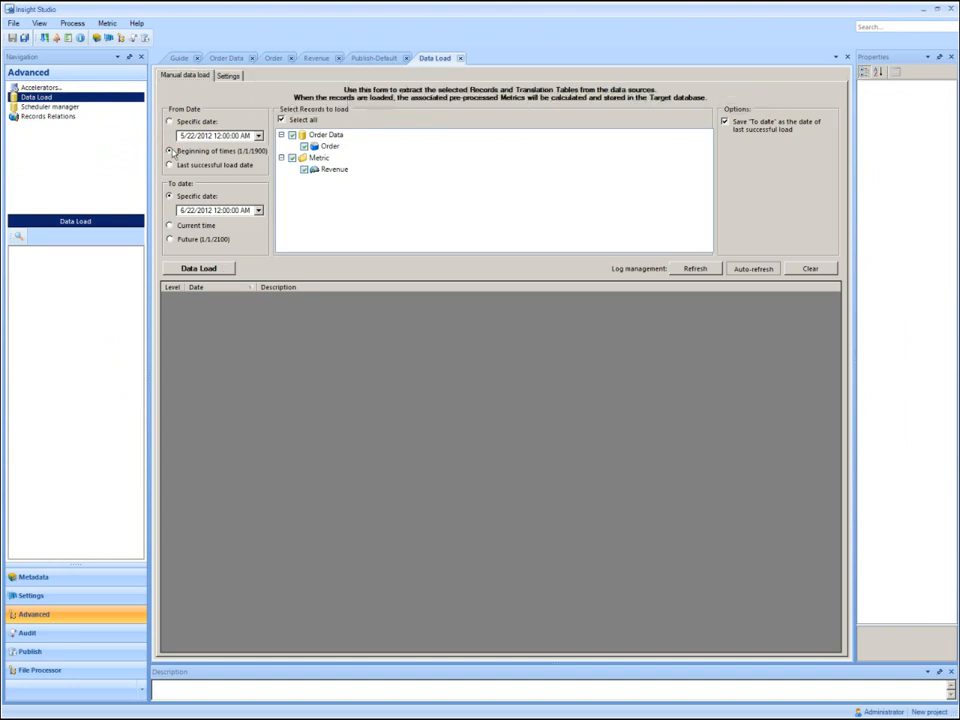
pyautogui.click(170, 226)
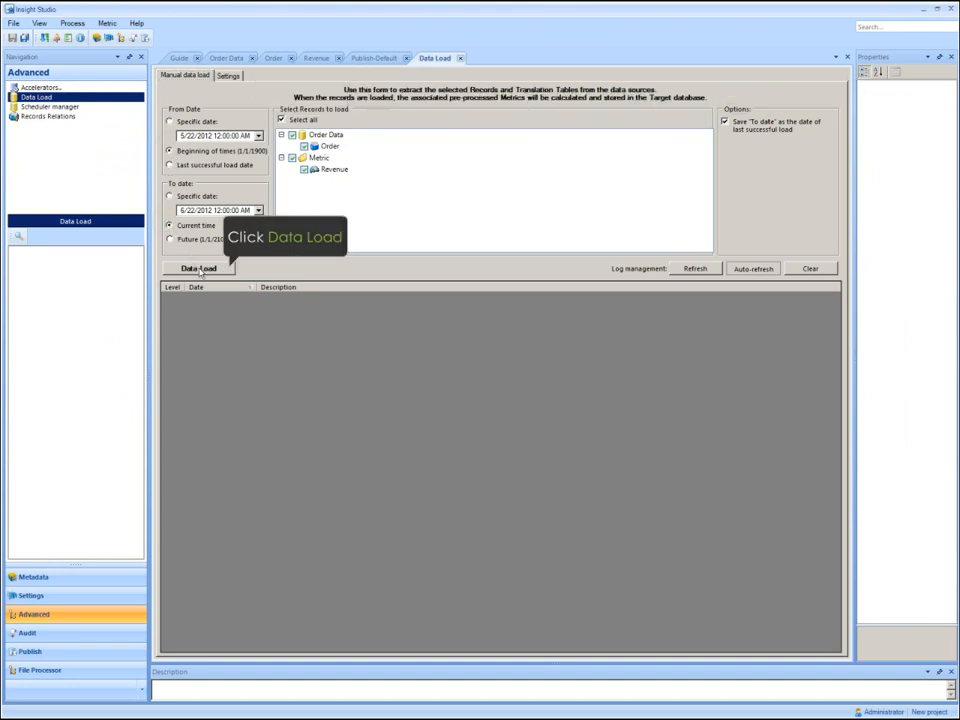
pyautogui.click(200, 269)
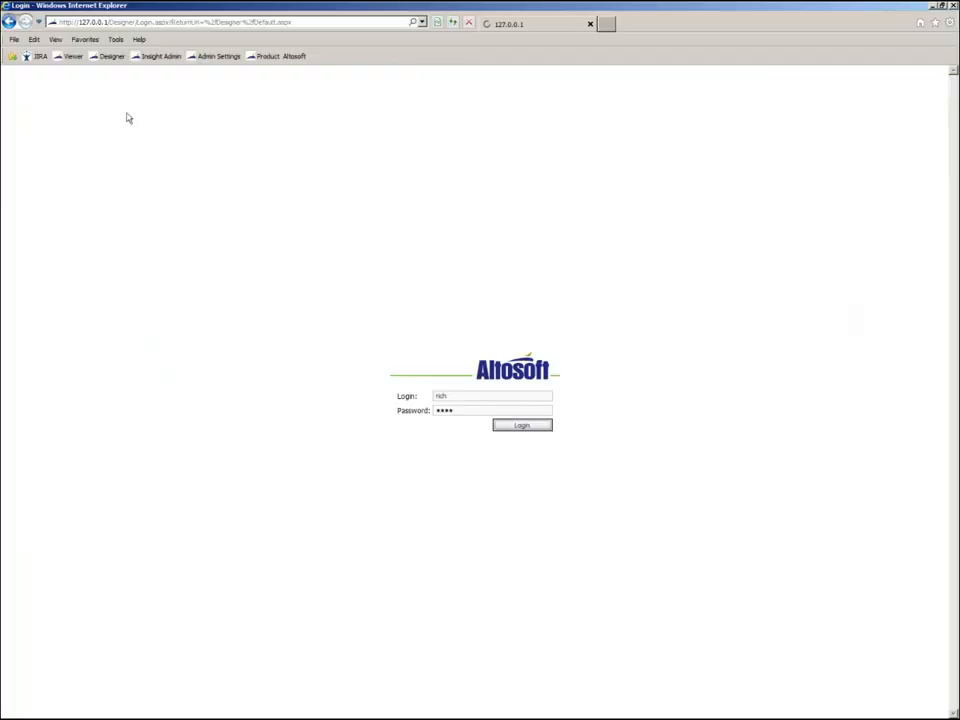
# Log in to the InsightBI Designer and place a line chart of Revenue near the top of the new view, enlarged up to the vertical guide.
pyautogui.press('Return')
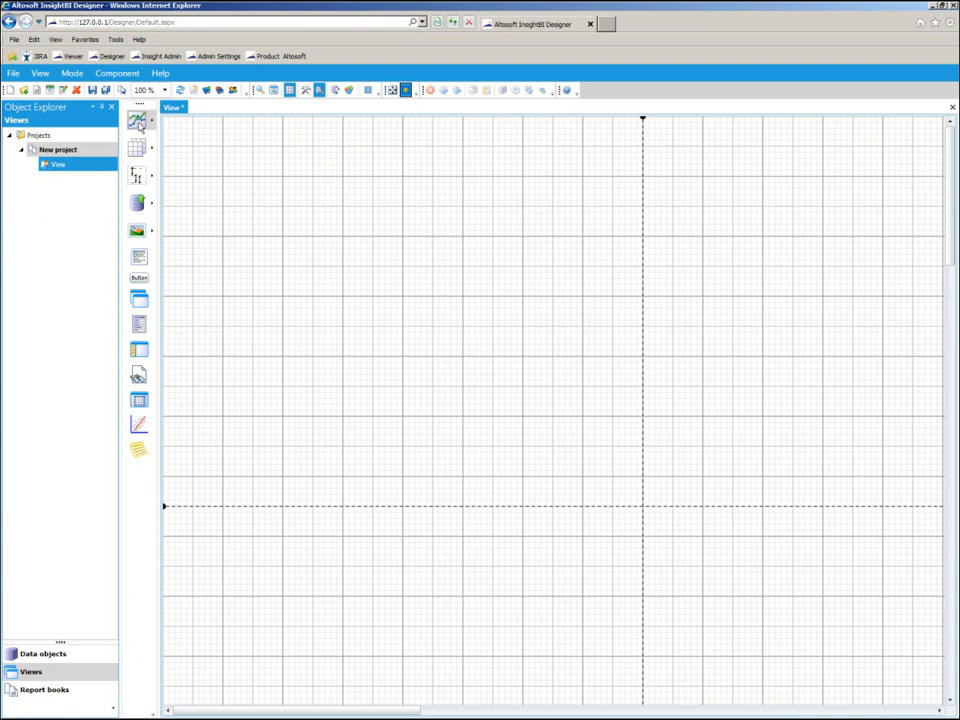
pyautogui.click(140, 125)
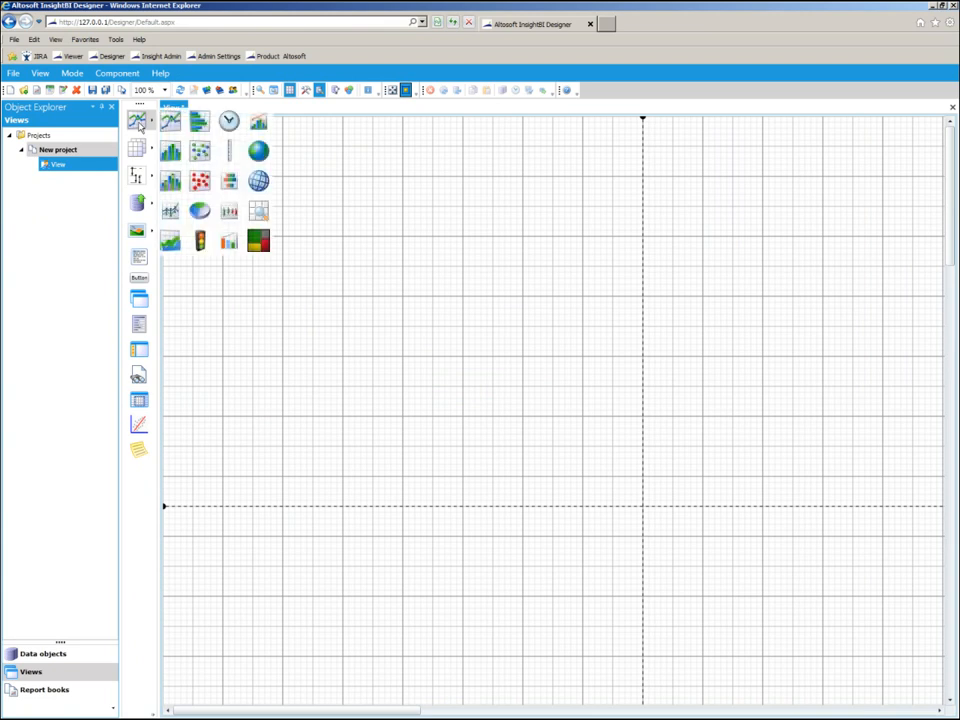
pyautogui.click(168, 123)
pyautogui.click(171, 148)
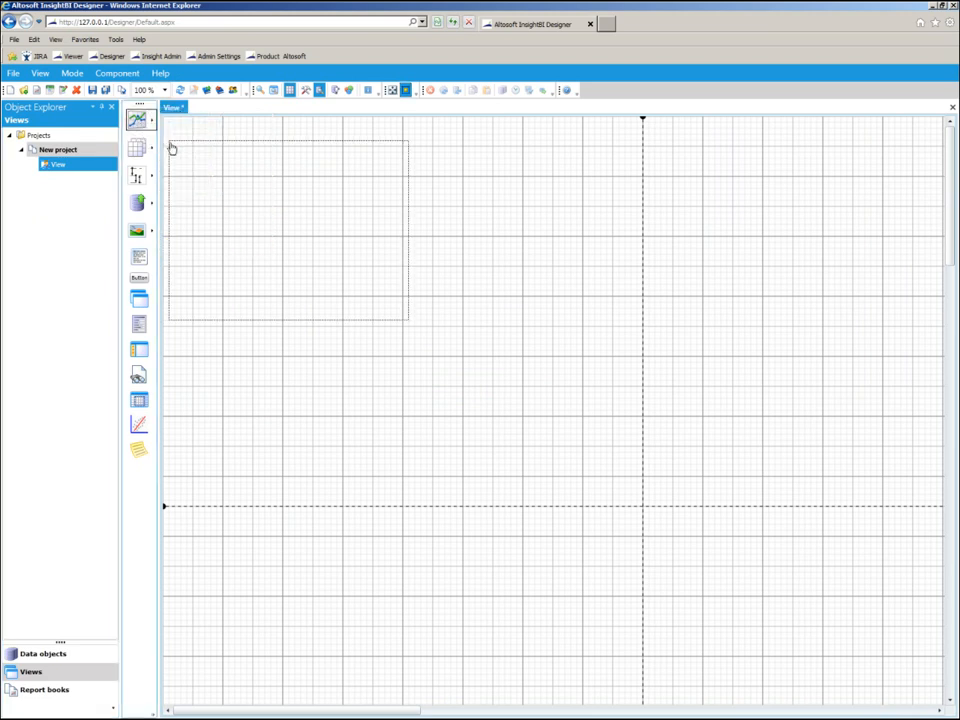
pyautogui.moveTo(408, 320); pyautogui.dragTo(636, 373)
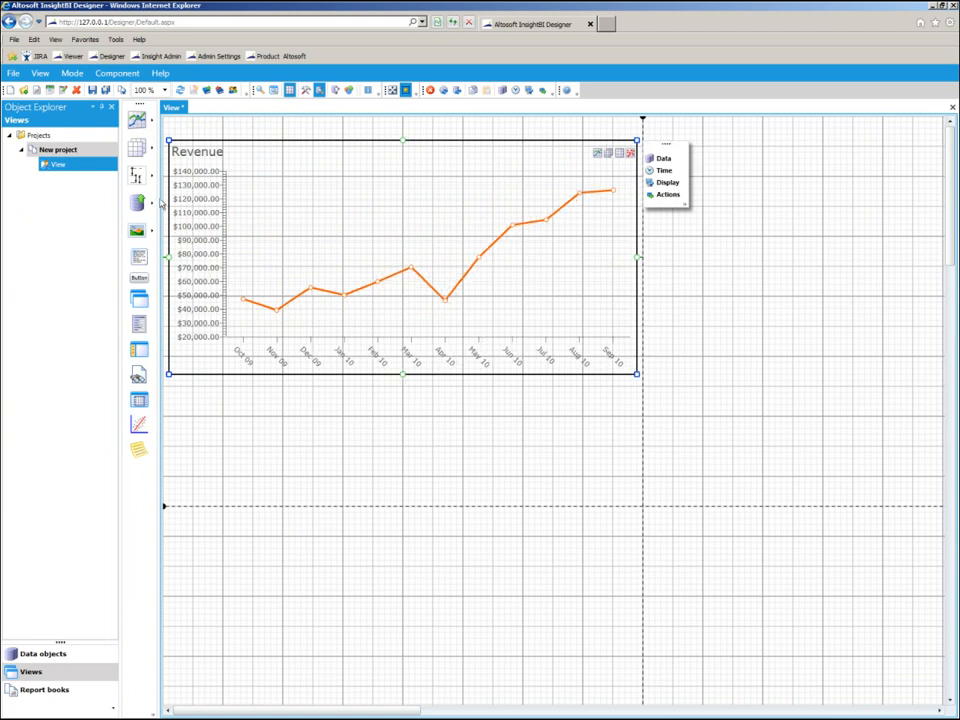
# Add a metric grid directly below the line chart, matching its width, with Revenue as its data series.
pyautogui.click(135, 150)
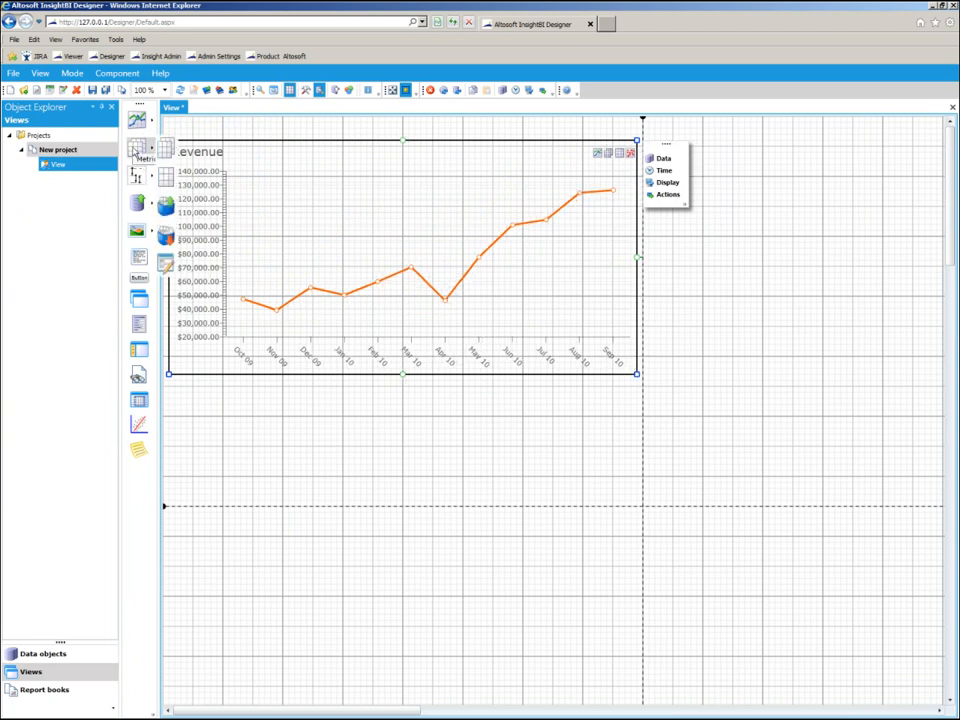
pyautogui.moveTo(135, 150); pyautogui.dragTo(171, 387)
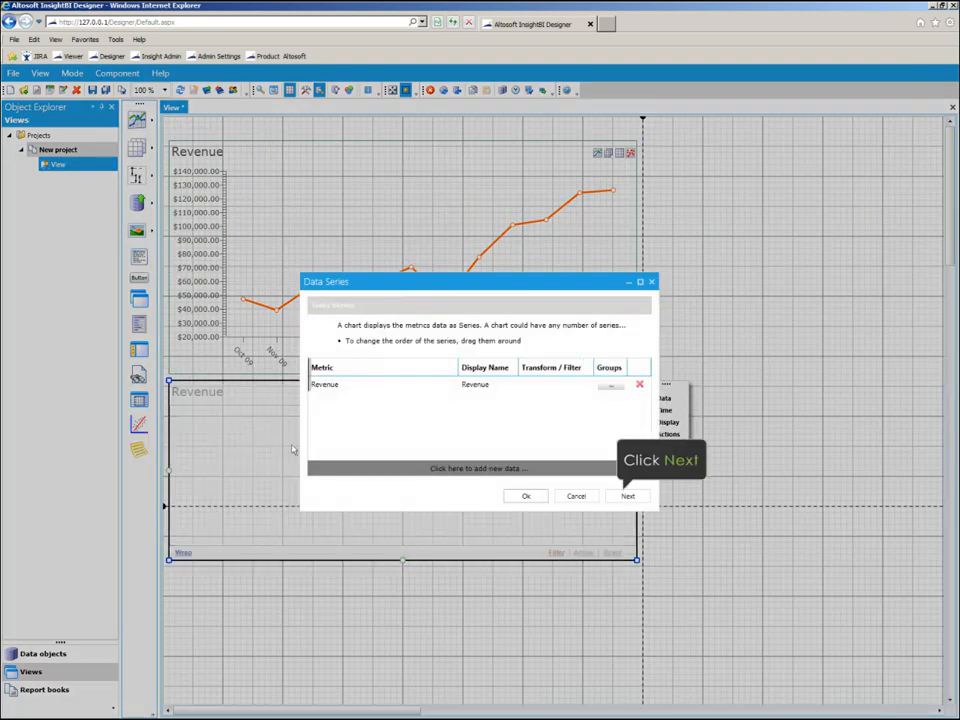
pyautogui.click(627, 496)
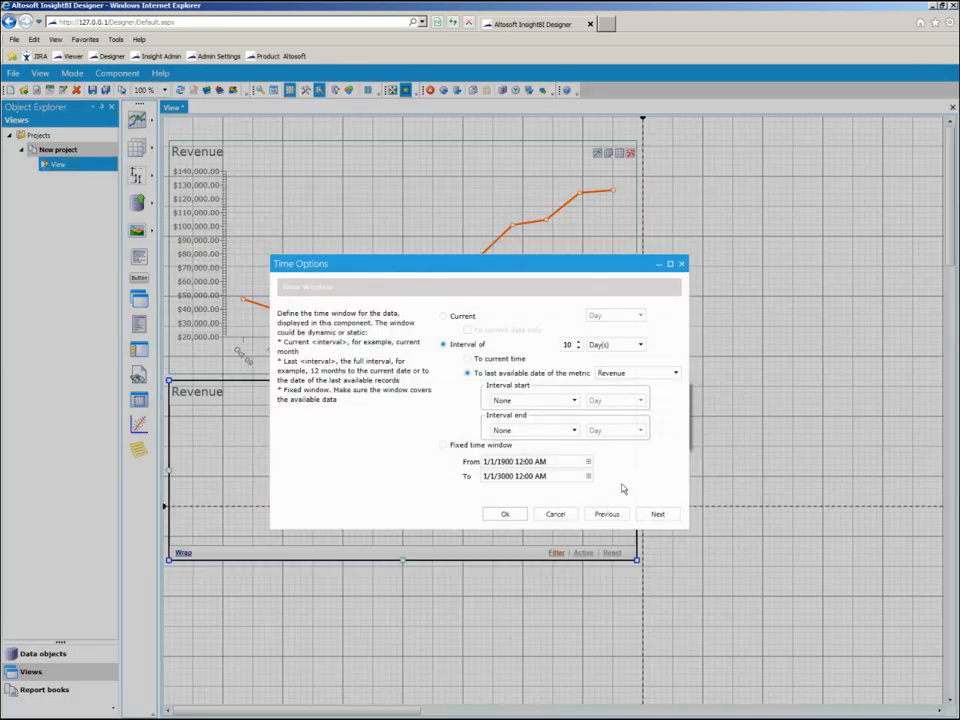
# Set the grid's time window to an interval of 1 year, with the interval end rounded to the left by month.
pyautogui.doubleClick(567, 345)
pyautogui.write('1')
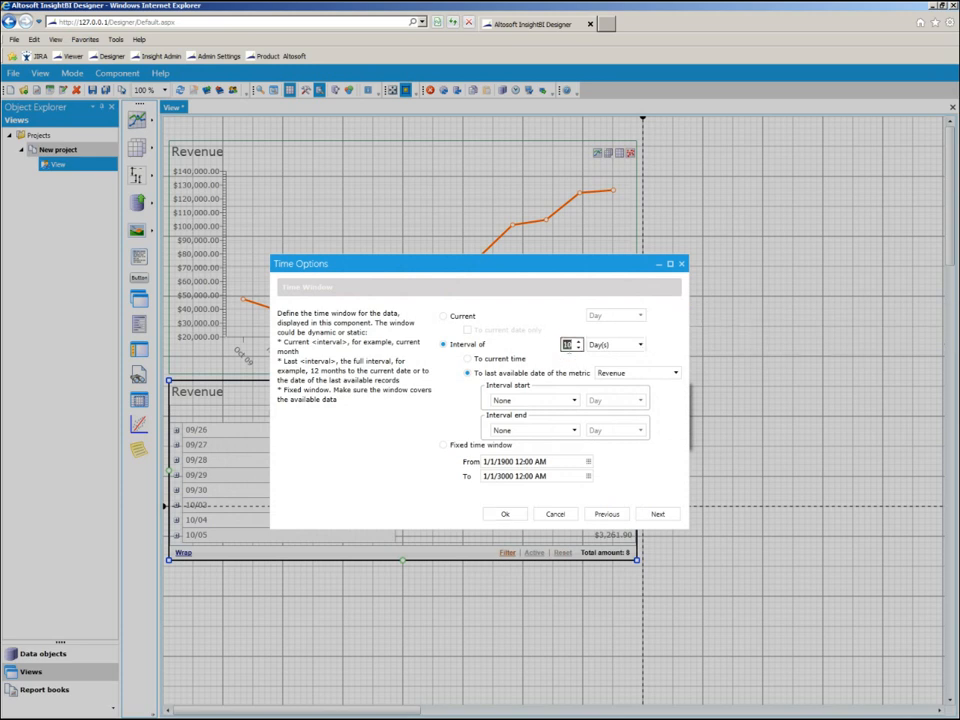
pyautogui.click(607, 346)
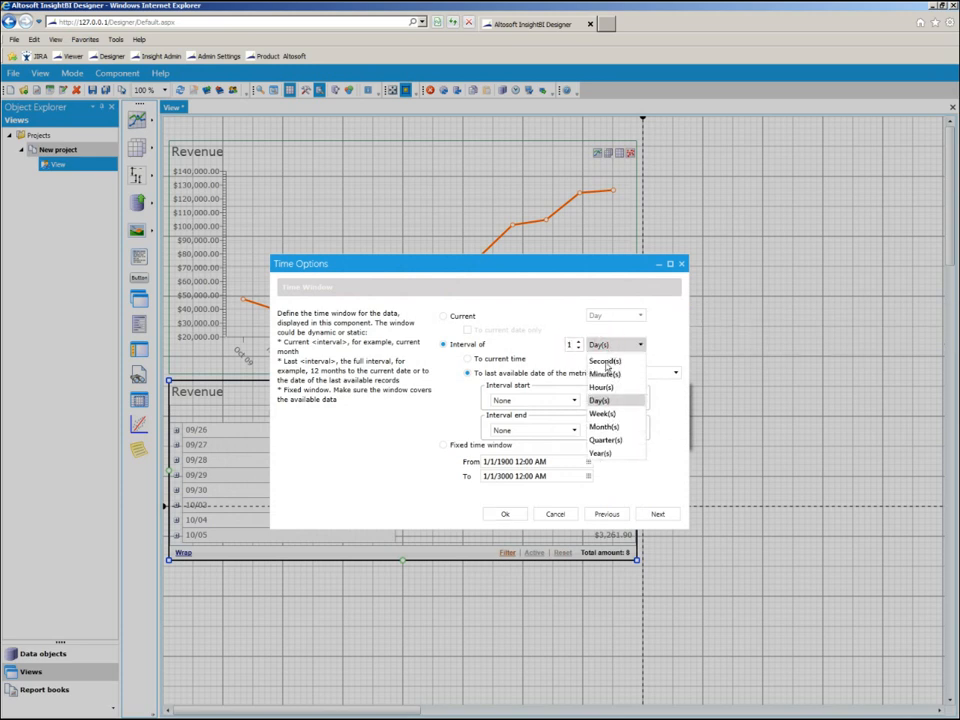
pyautogui.click(604, 453)
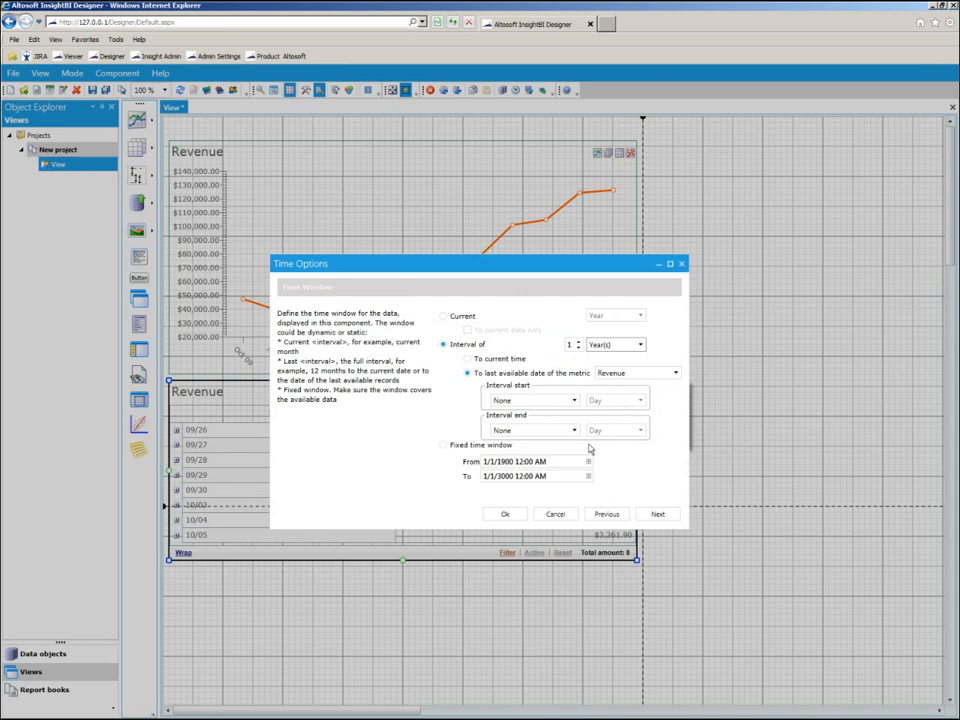
pyautogui.click(558, 438)
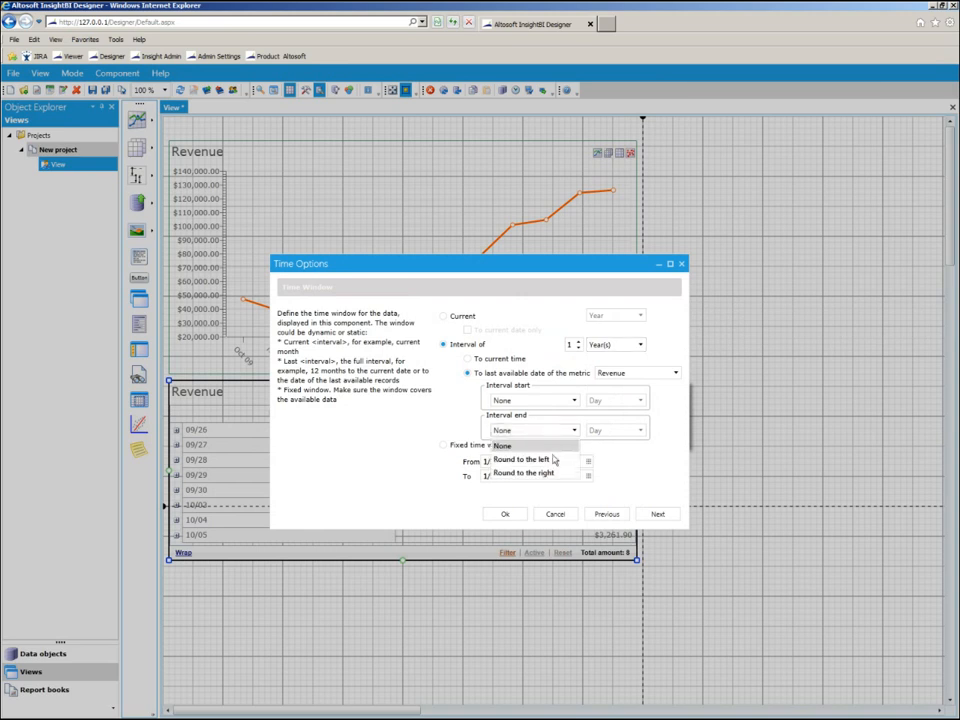
pyautogui.click(554, 462)
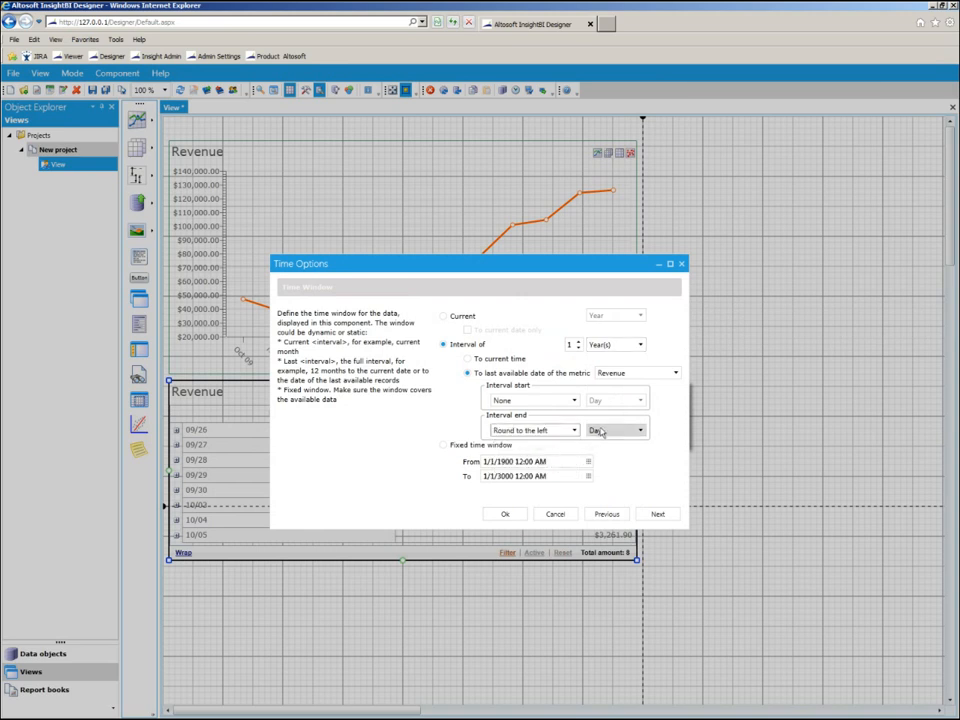
pyautogui.click(601, 431)
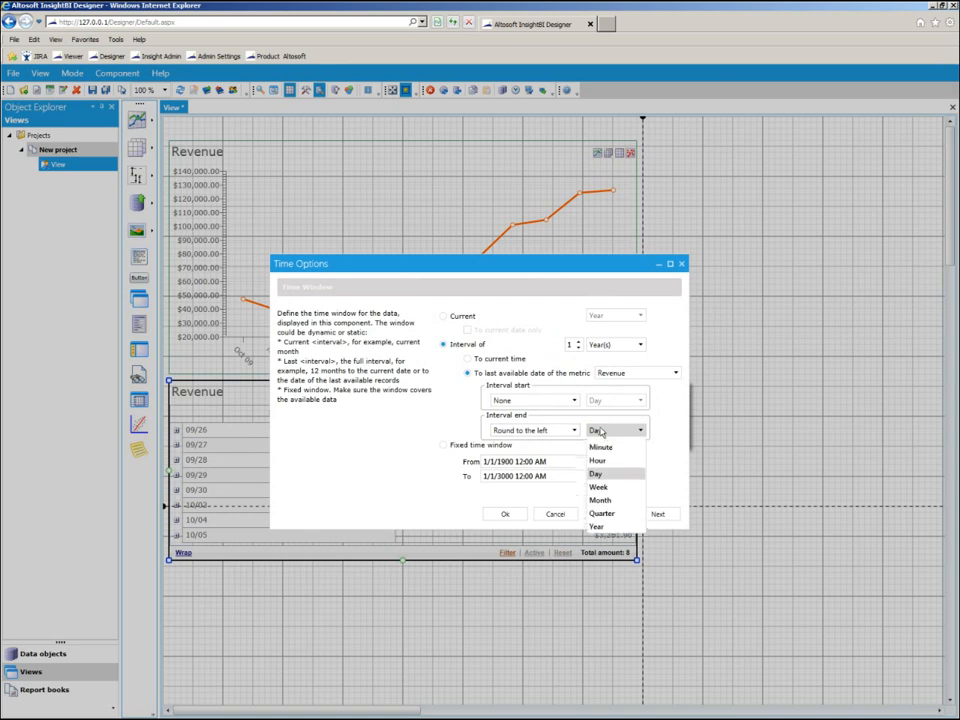
pyautogui.click(603, 512)
pyautogui.click(653, 516)
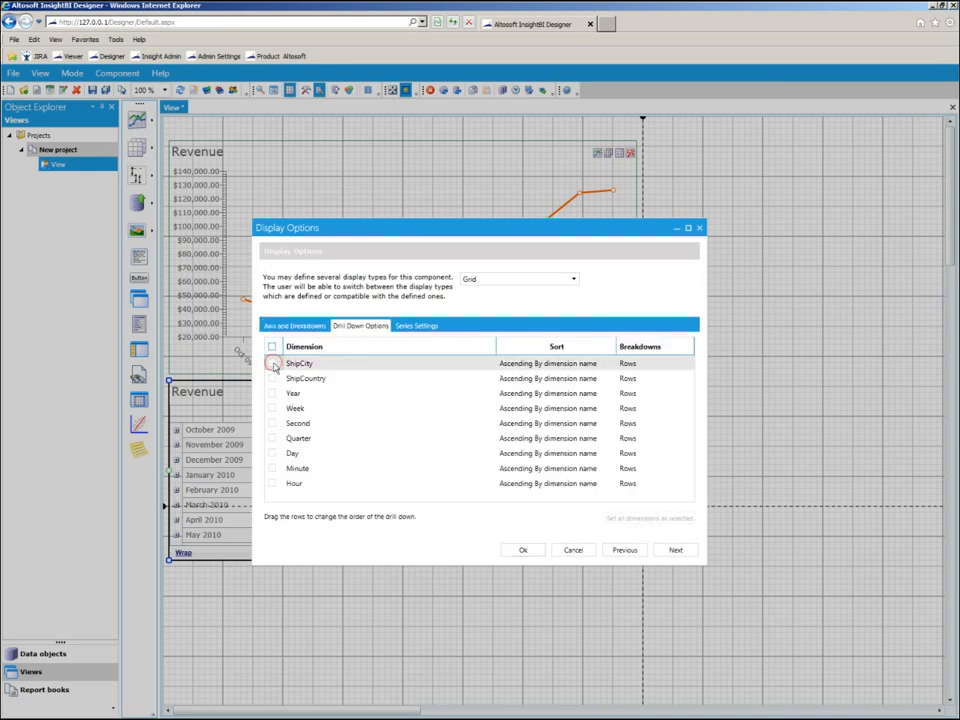
# Enable drill-down on the grid by ShipCountry first and ShipCity second, and apply the display options.
pyautogui.click(272, 364)
pyautogui.click(273, 380)
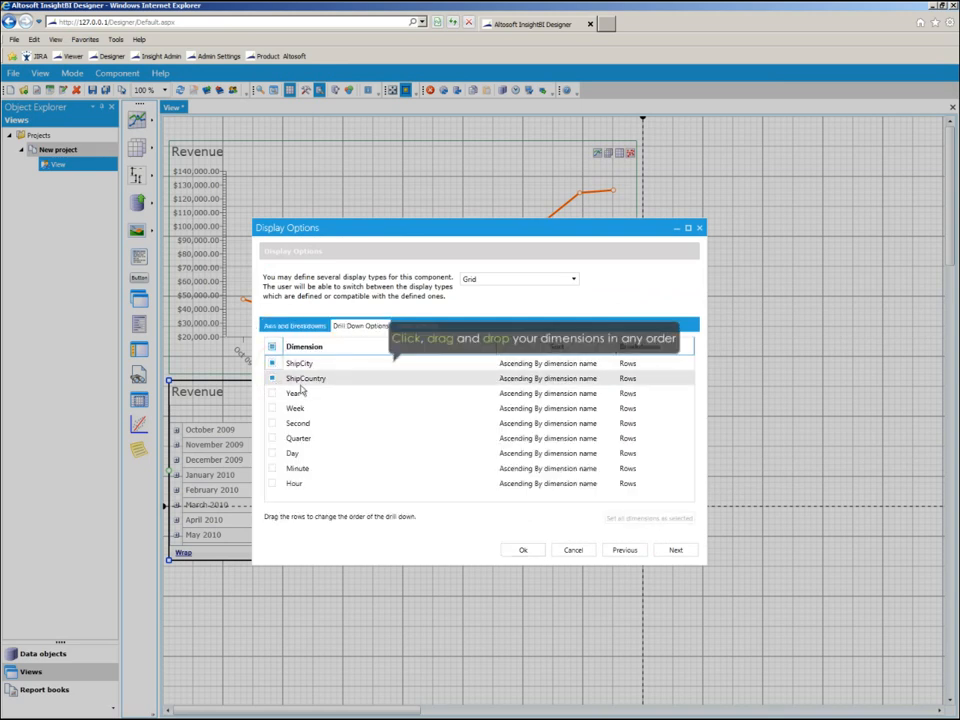
pyautogui.moveTo(309, 375); pyautogui.dragTo(286, 360)
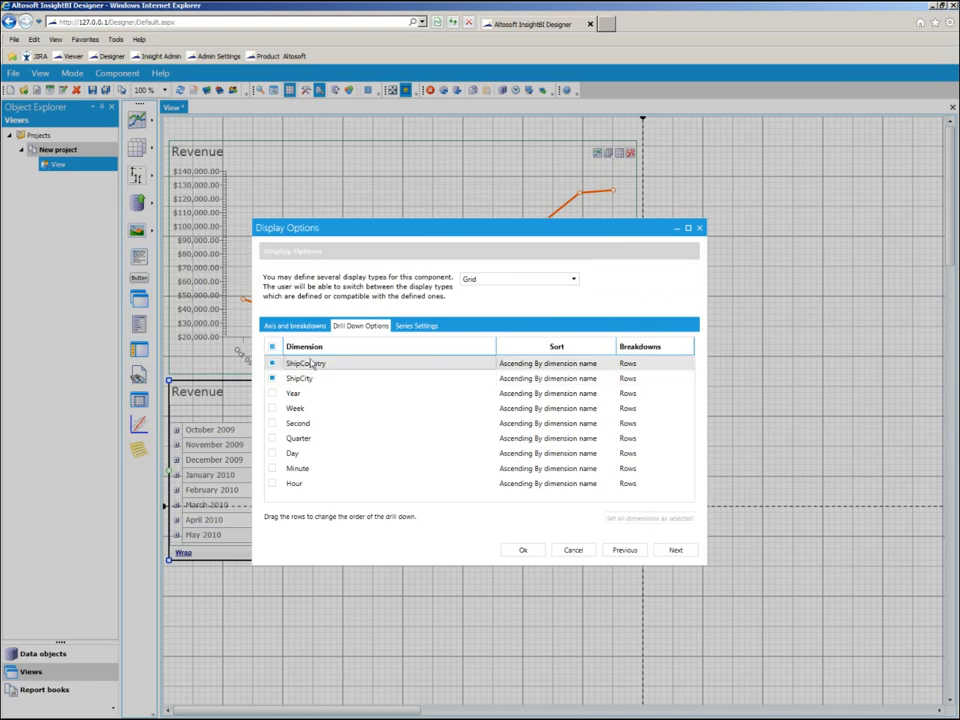
pyautogui.click(521, 551)
# Add a filter across the top of the view based on the Revenue metric's ShipCountry dimension.
pyautogui.click(140, 202)
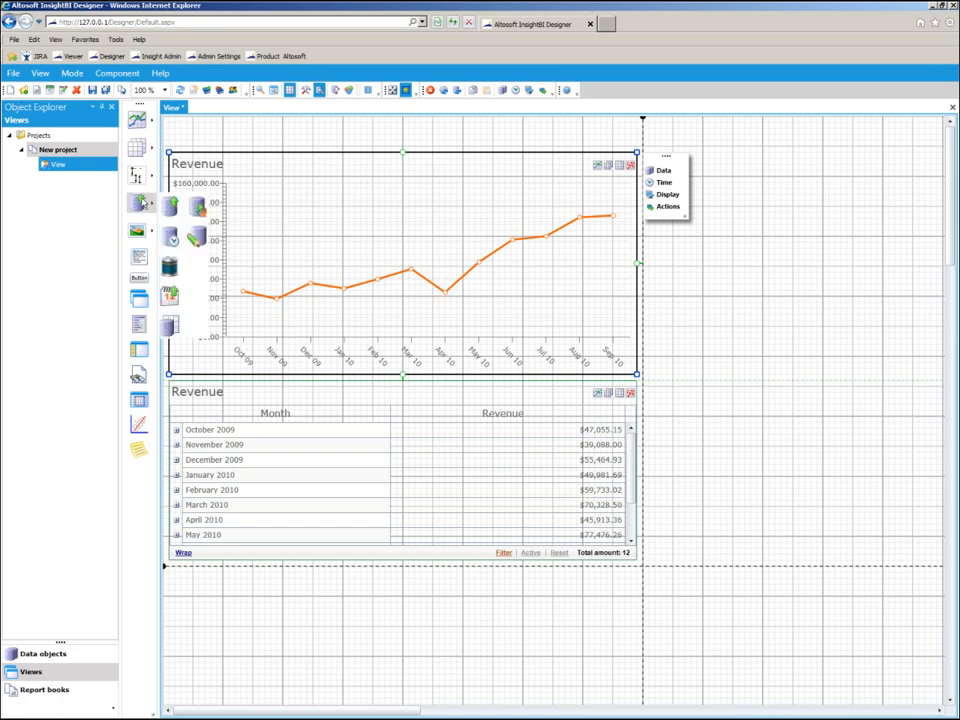
pyautogui.click(142, 203)
pyautogui.moveTo(173, 146); pyautogui.dragTo(174, 127)
pyautogui.click(432, 401)
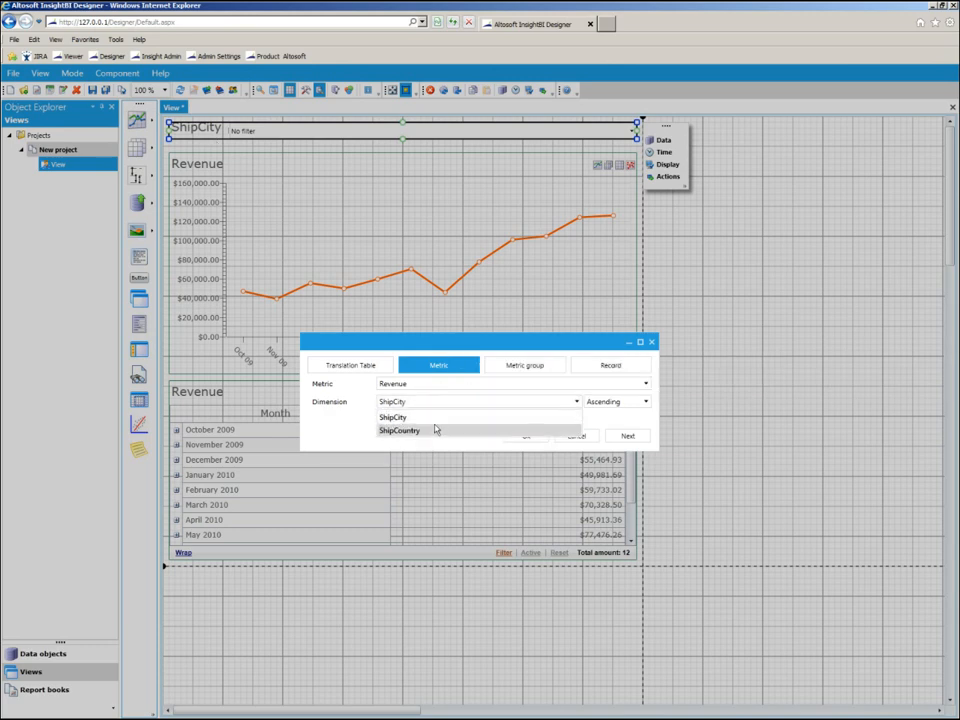
pyautogui.click(435, 431)
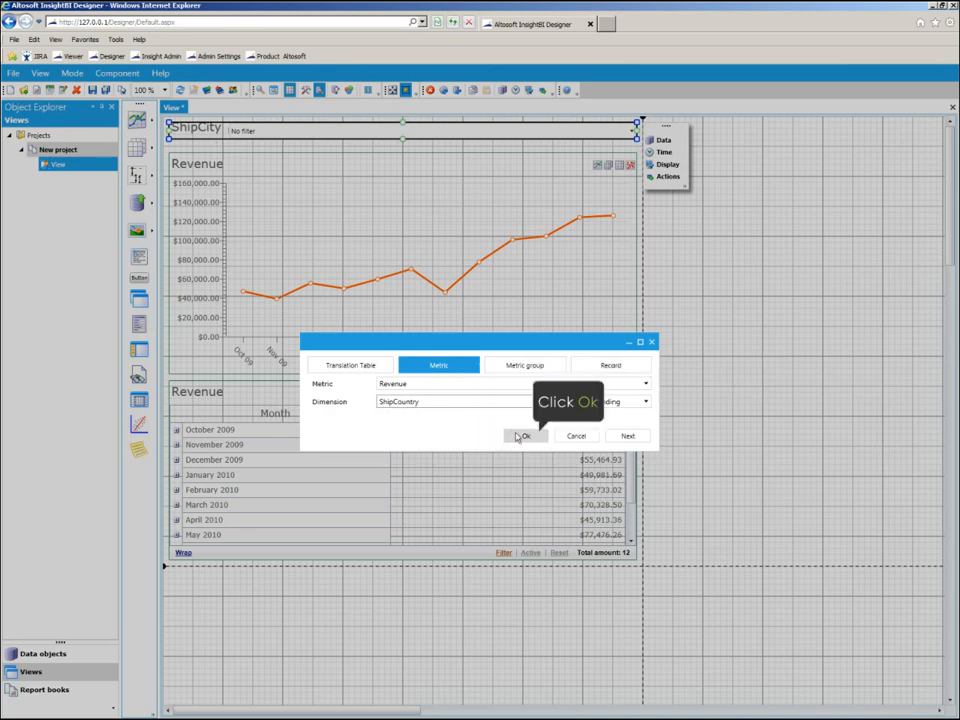
pyautogui.click(518, 436)
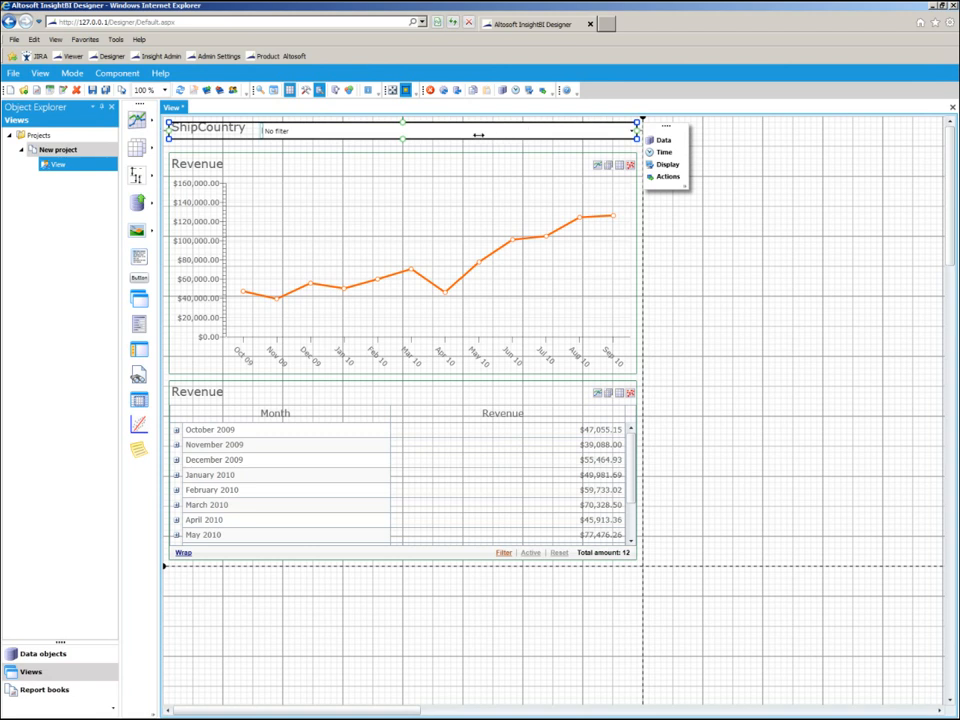
# Narrow the ShipCountry filter to about half the chart's width and place a copy of it beside the original.
pyautogui.moveTo(413, 128); pyautogui.dragTo(390, 130)
pyautogui.rightClick(388, 131)
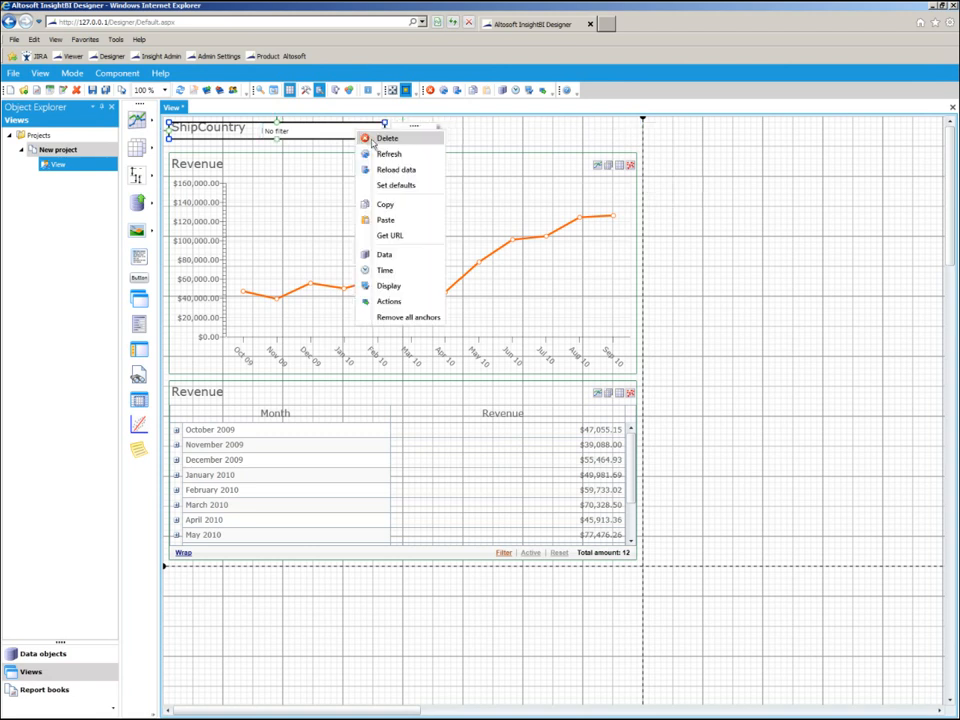
pyautogui.click(386, 206)
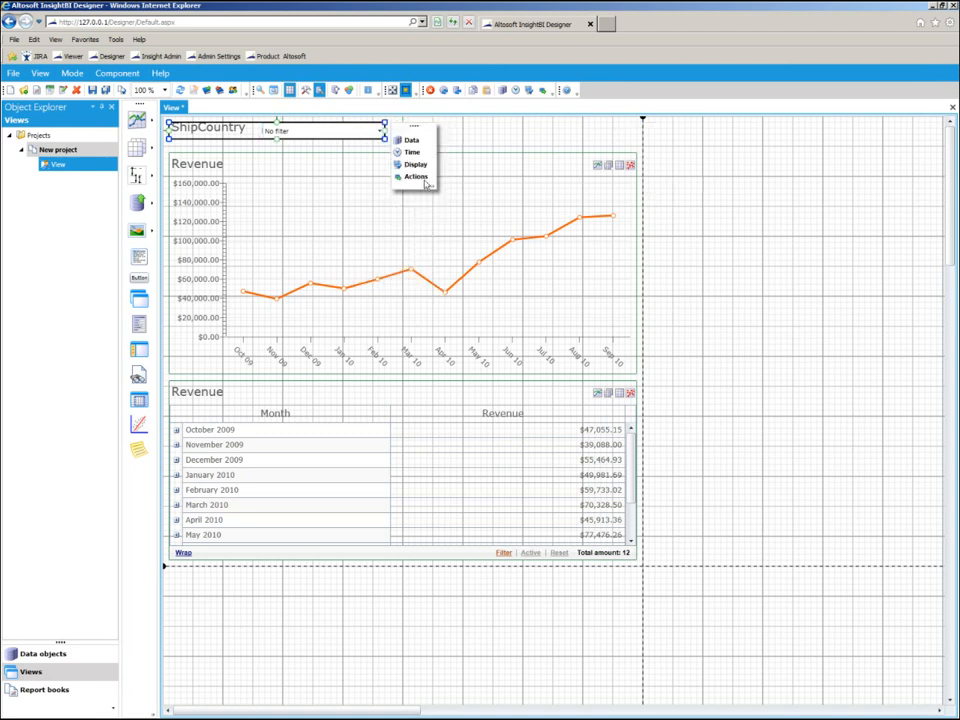
pyautogui.rightClick(461, 137)
pyautogui.click(485, 142)
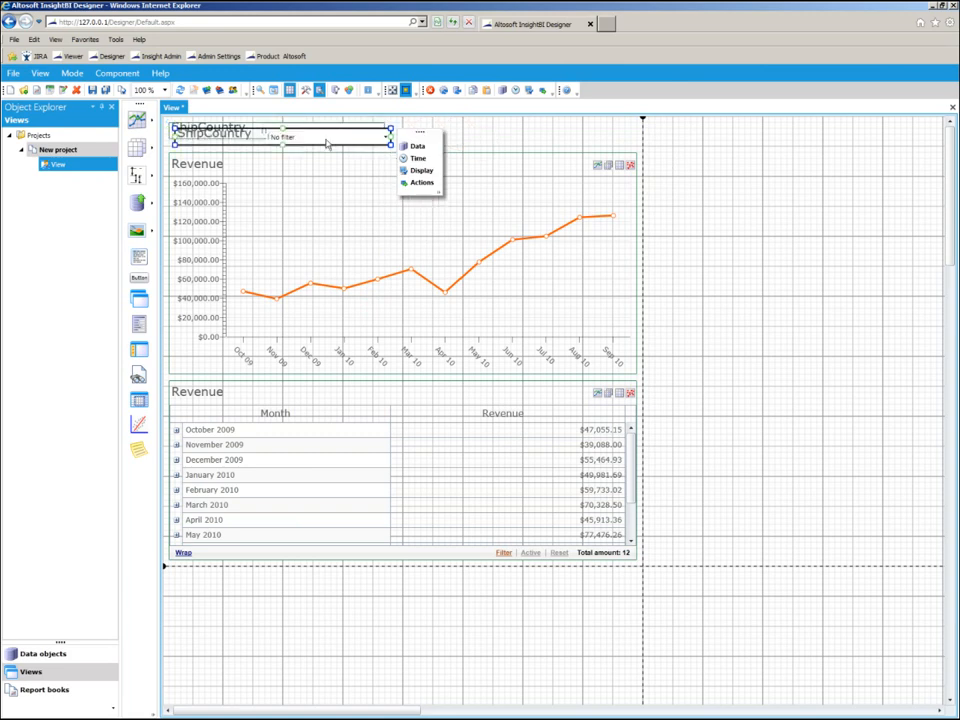
pyautogui.moveTo(543, 142); pyautogui.dragTo(571, 140)
# Change the copied filter's dimension to ShipCity, keeping Revenue as its metric.
pyautogui.doubleClick(570, 140)
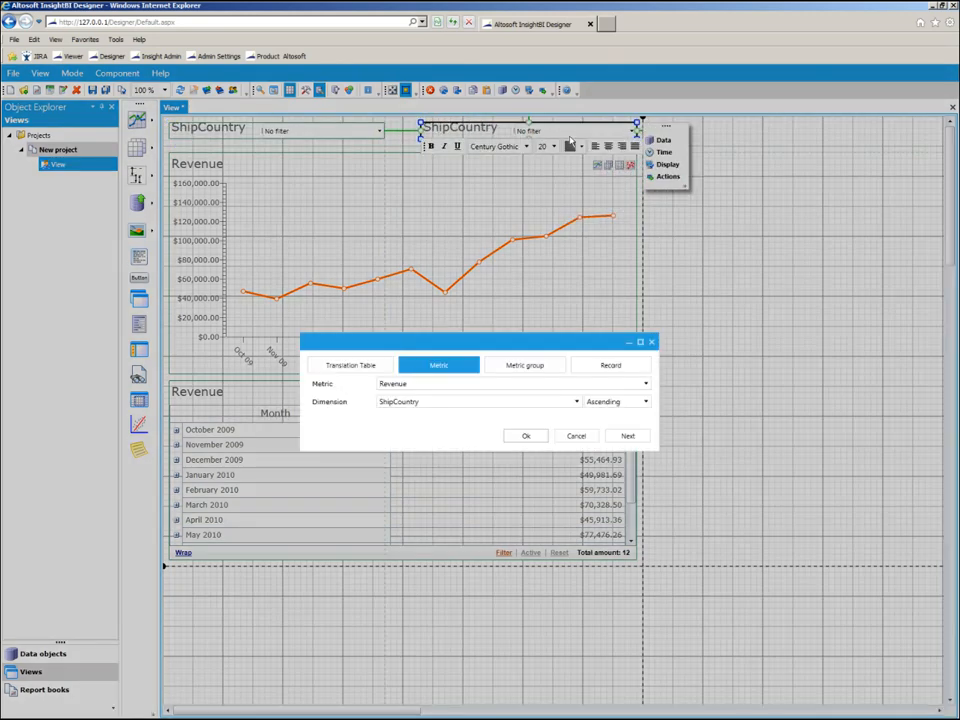
pyautogui.click(457, 402)
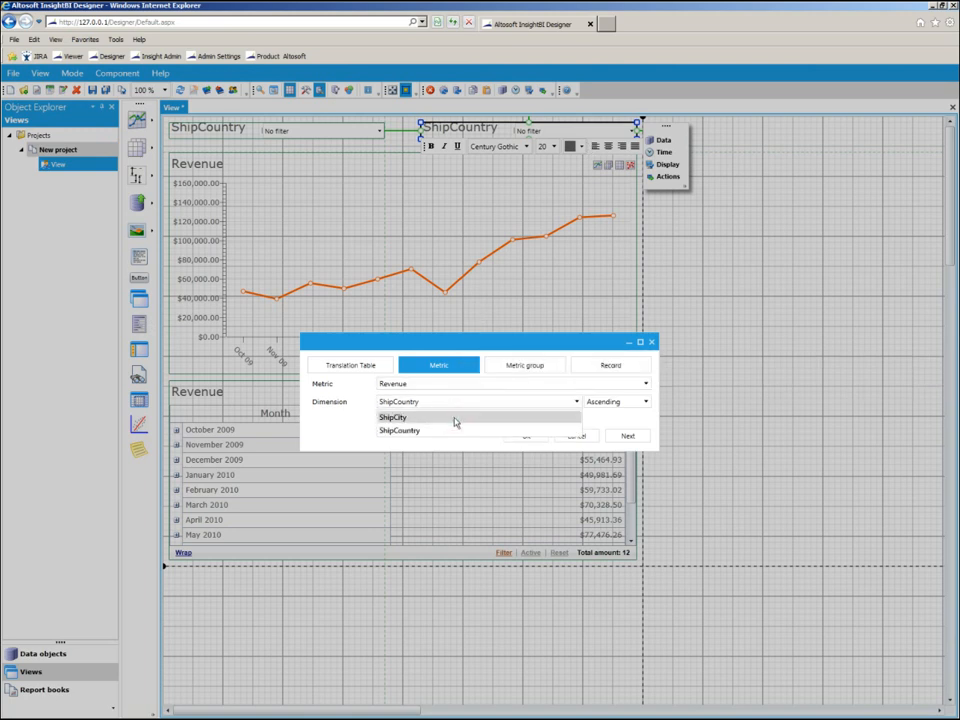
pyautogui.click(455, 420)
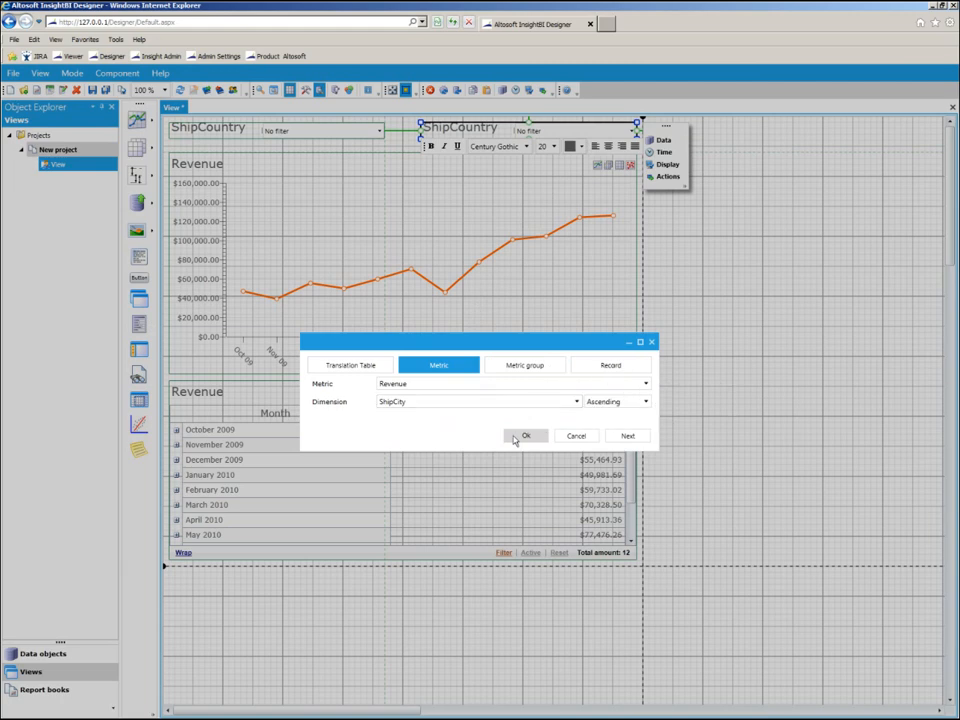
pyautogui.click(516, 437)
# Preview the view and break down the chart's March 2010 revenue by ShipCountry, limited to the top 10.
pyautogui.click(258, 91)
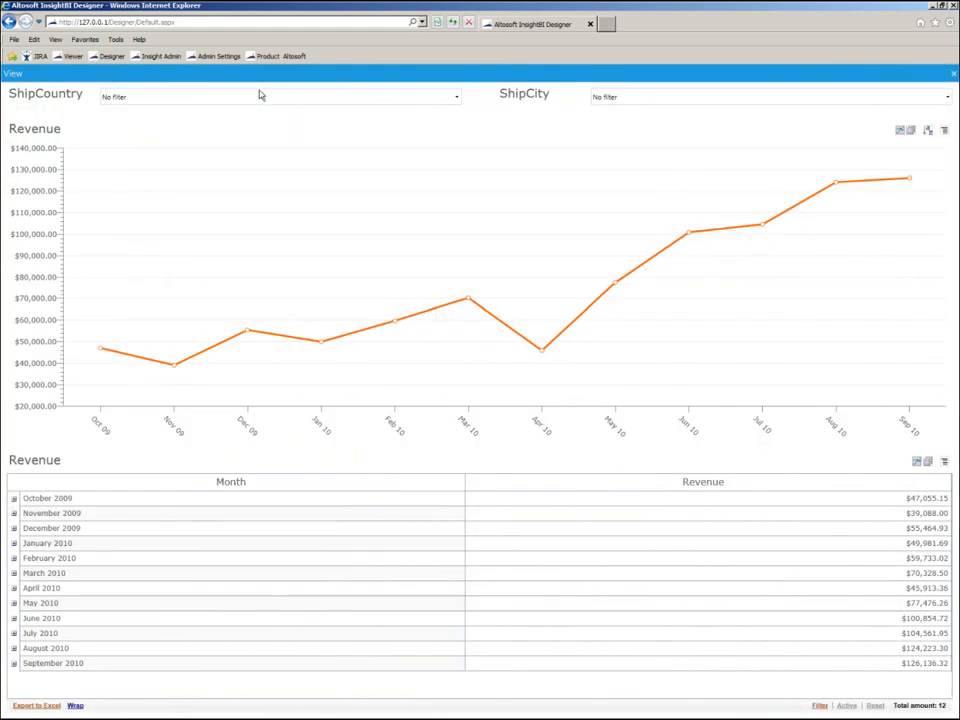
pyautogui.click(468, 300)
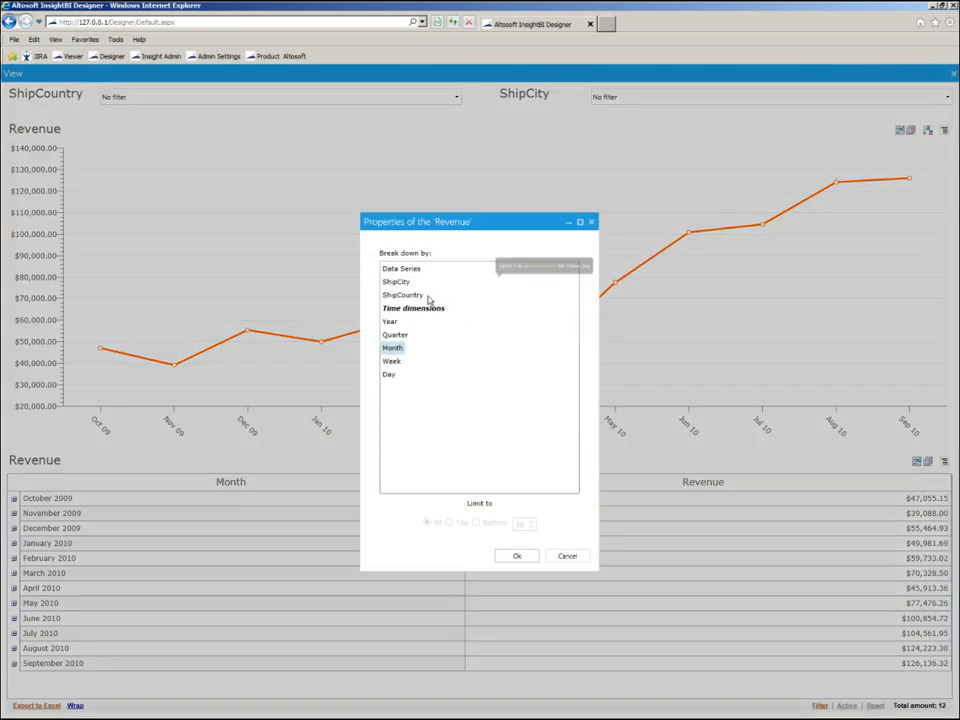
pyautogui.click(422, 297)
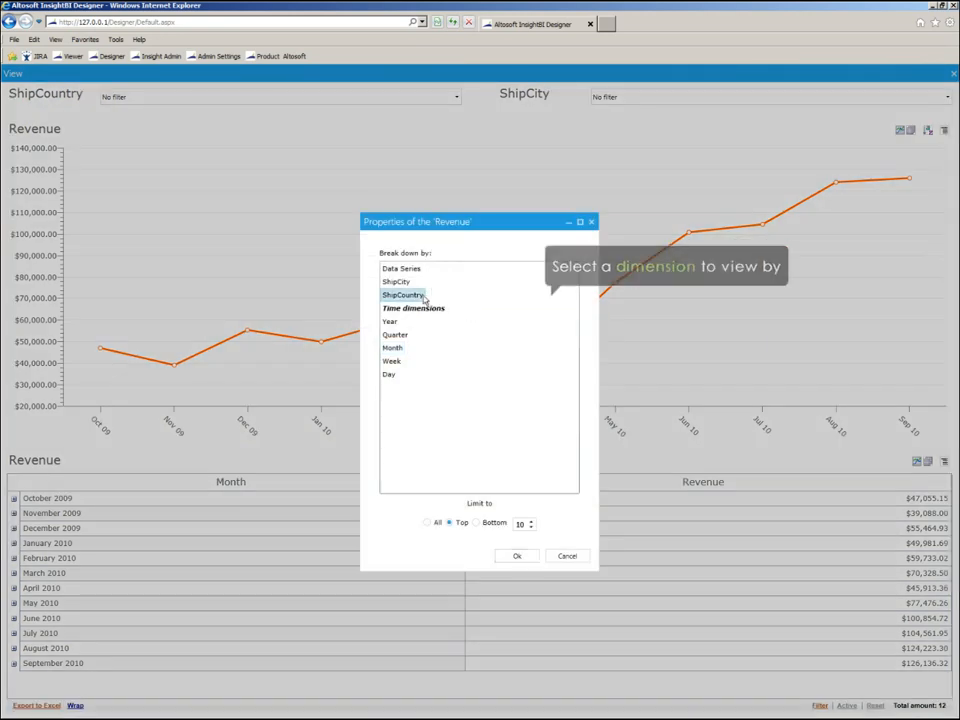
pyautogui.click(515, 557)
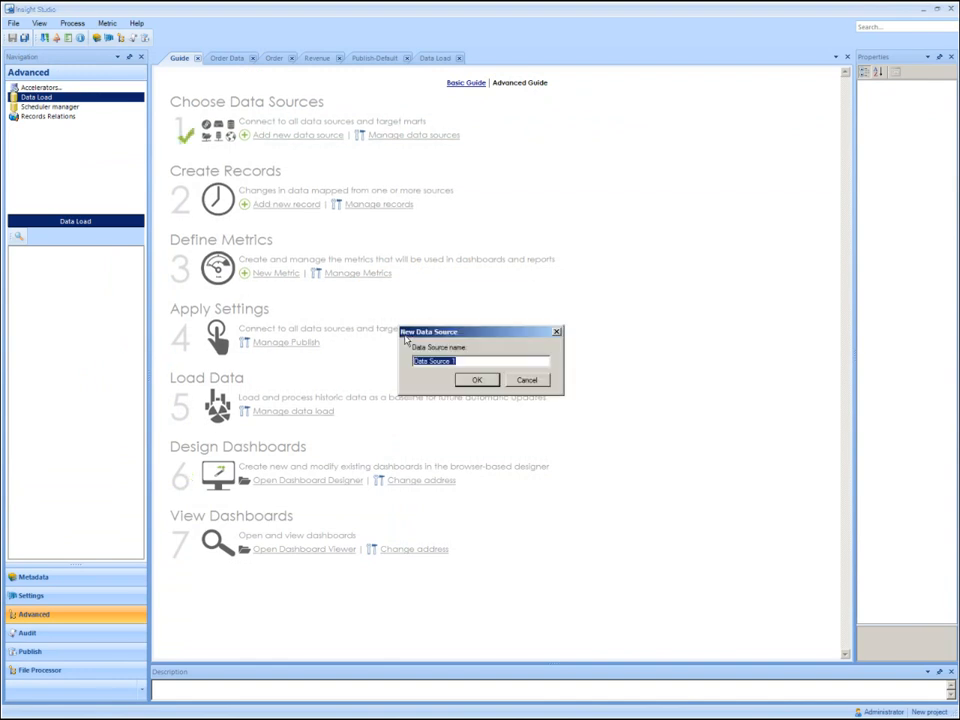
# In Insight Studio, add a data source named HR with database type Oracle and the OleDb Provider.
pyautogui.write('HR')
pyautogui.click(478, 380)
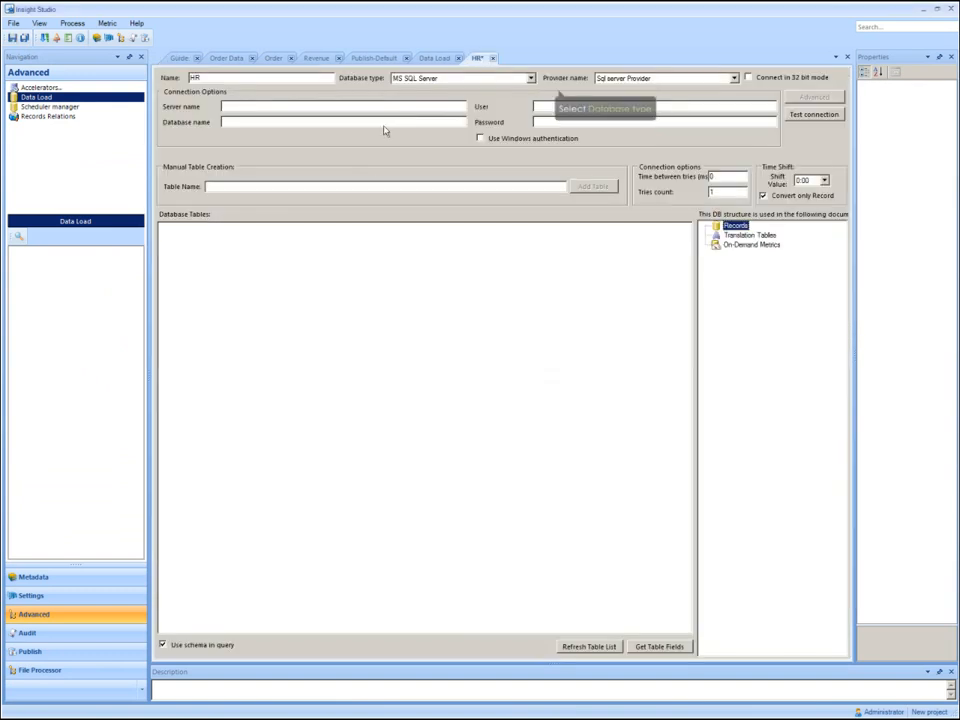
pyautogui.click(529, 79)
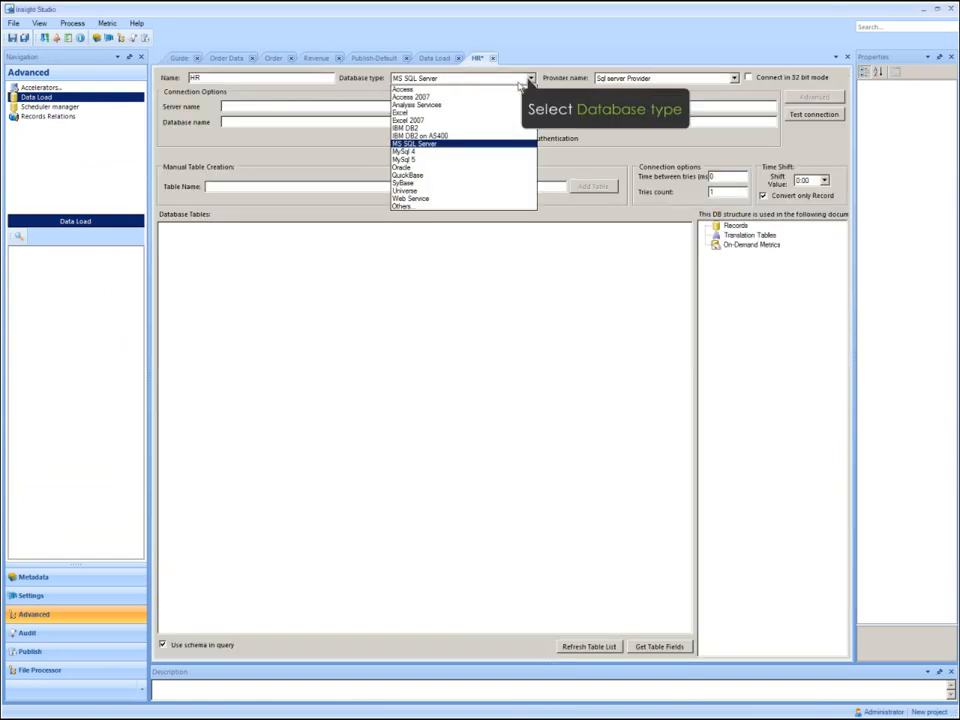
pyautogui.click(445, 168)
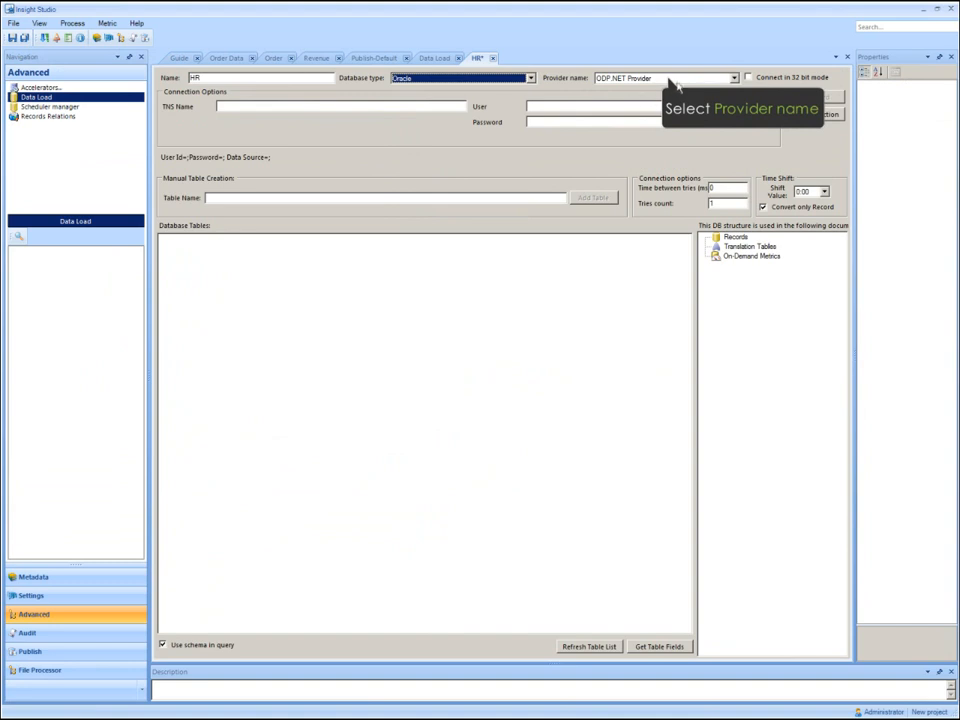
pyautogui.click(672, 79)
pyautogui.click(640, 113)
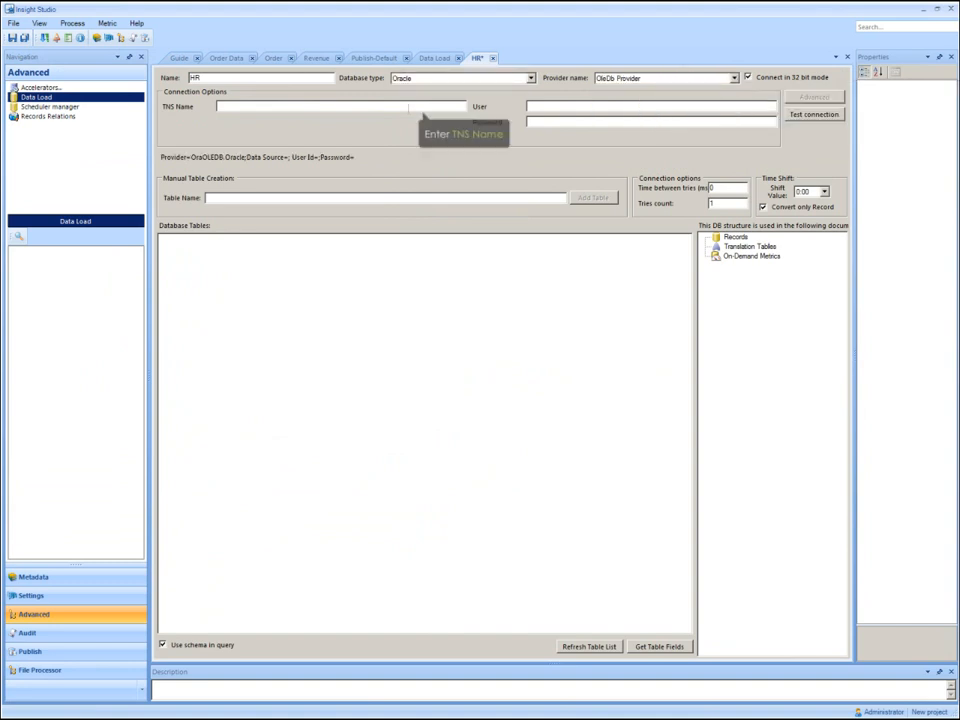
# Set the HR source's TNS name to localhost and enter the database user name and password.
pyautogui.click(406, 107)
pyautogui.write('localhost')
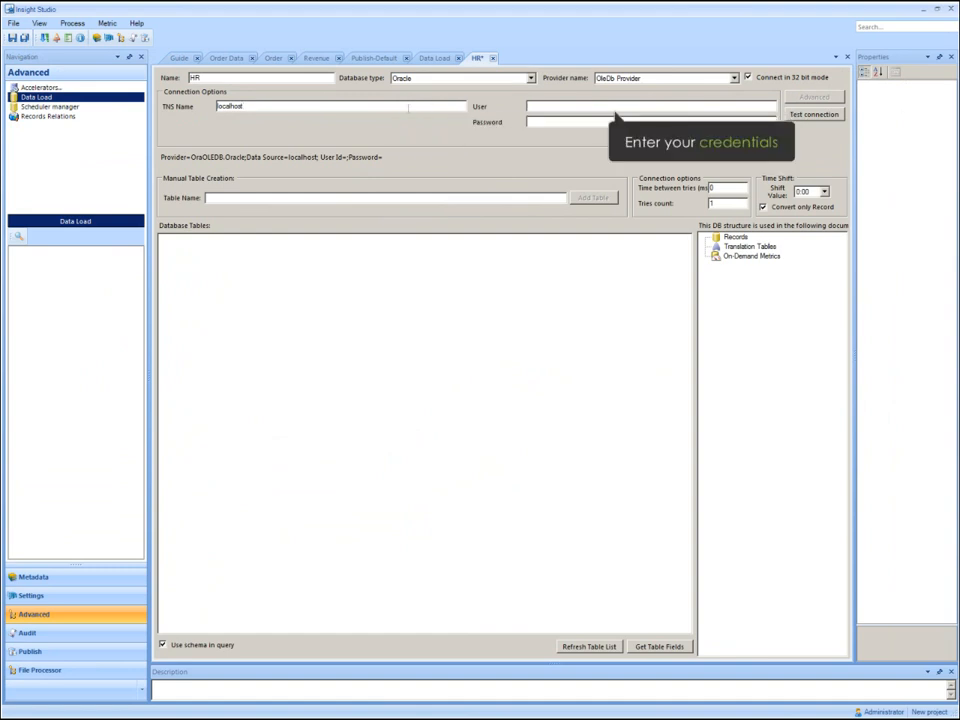
pyautogui.press('Tab')
pyautogui.write('hr')
pyautogui.press('Tab')
pyautogui.write('hr')
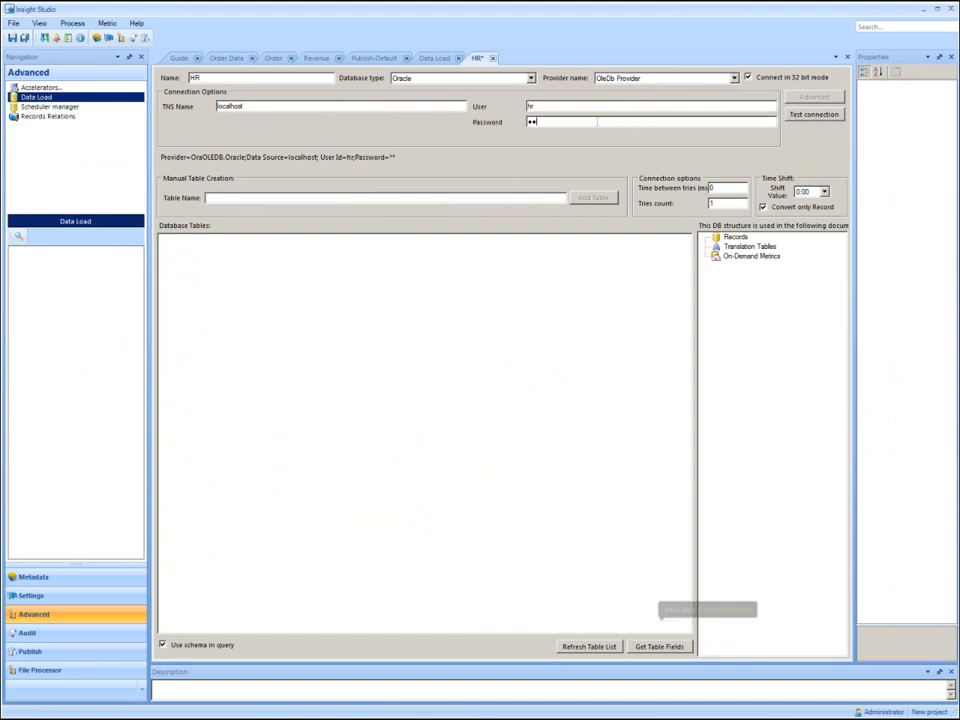
# Refresh the HR data source's table list using only the HR schema.
pyautogui.click(584, 646)
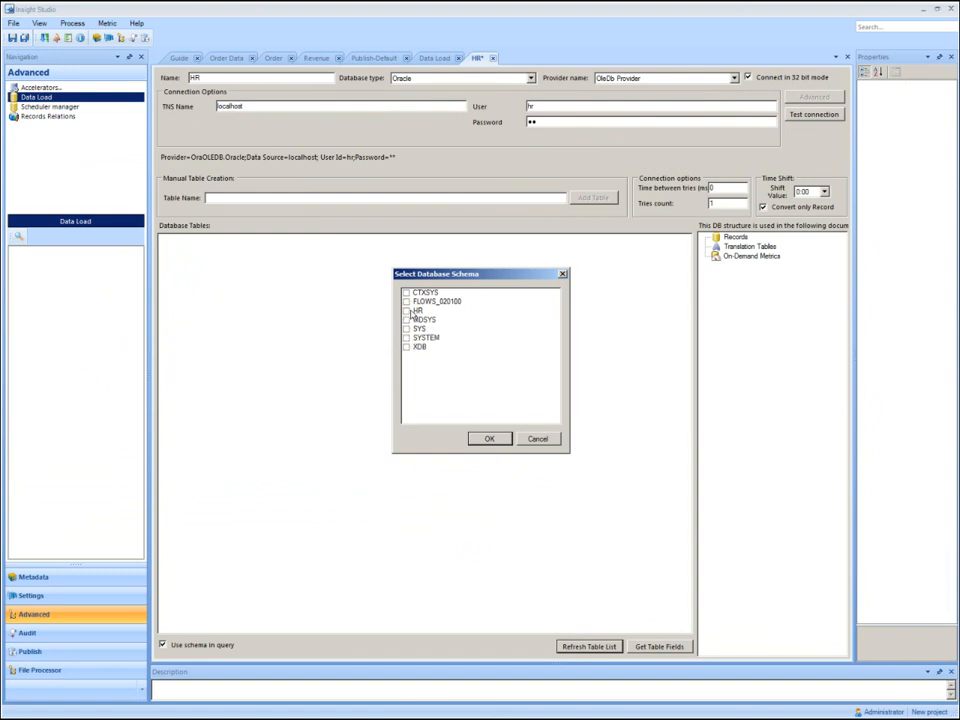
pyautogui.click(407, 311)
pyautogui.click(488, 439)
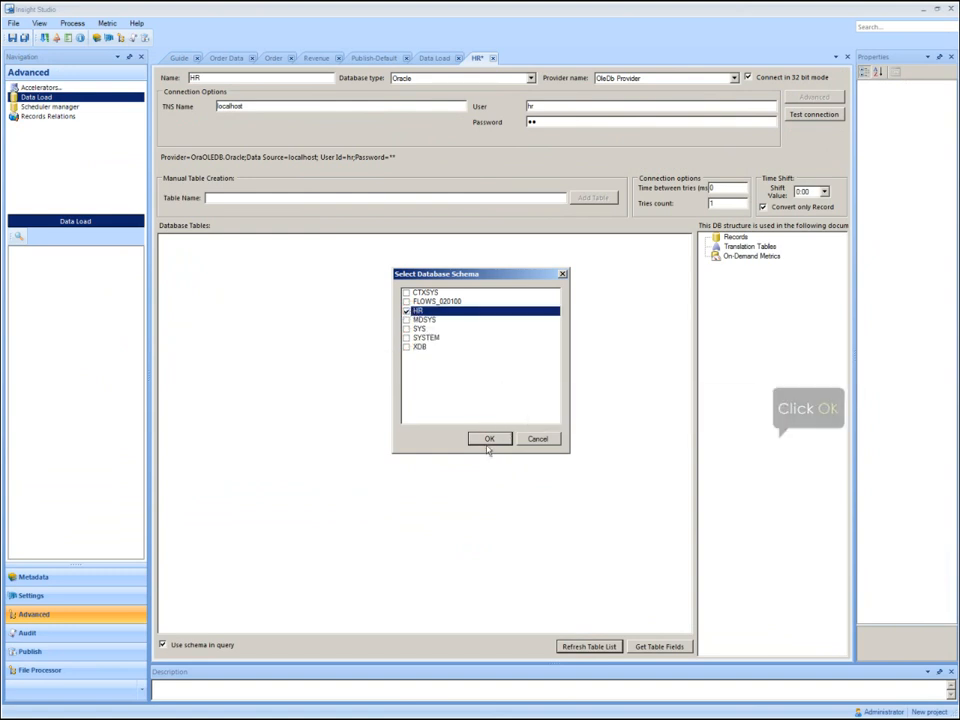
# Add another data source from the guide, named Forecast Data, with Excel as its database type.
pyautogui.click(179, 59)
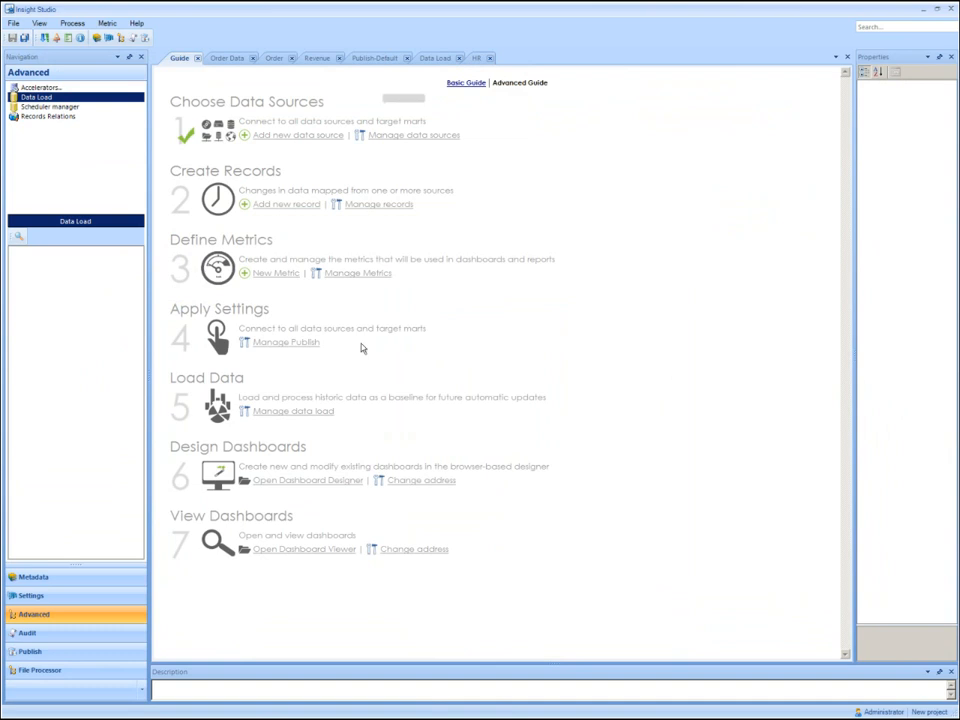
pyautogui.write('Fore')
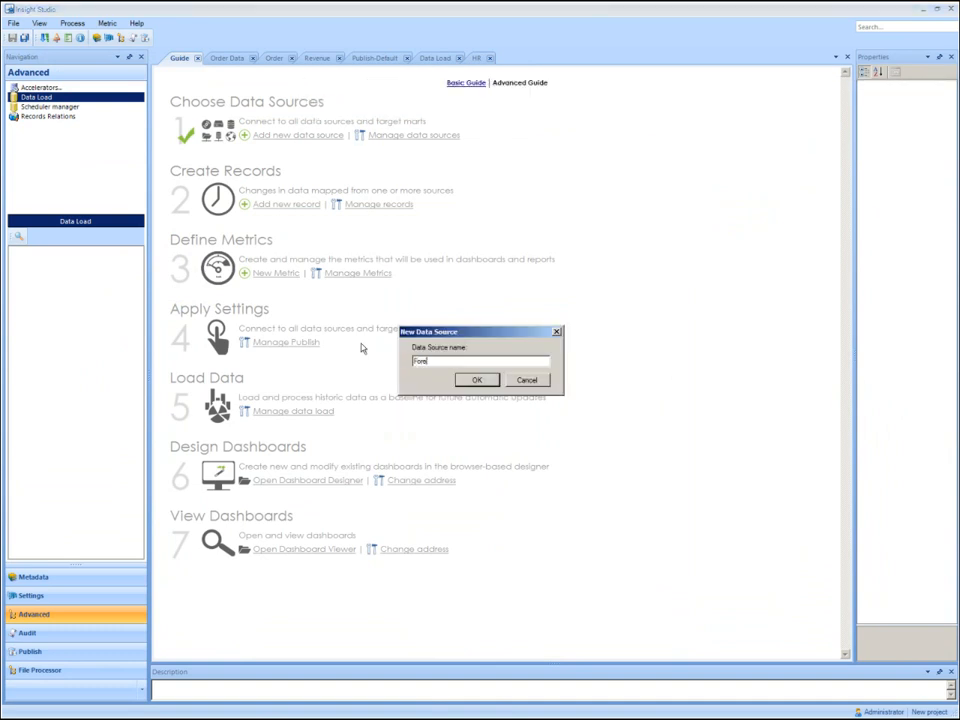
pyautogui.write('cast Data')
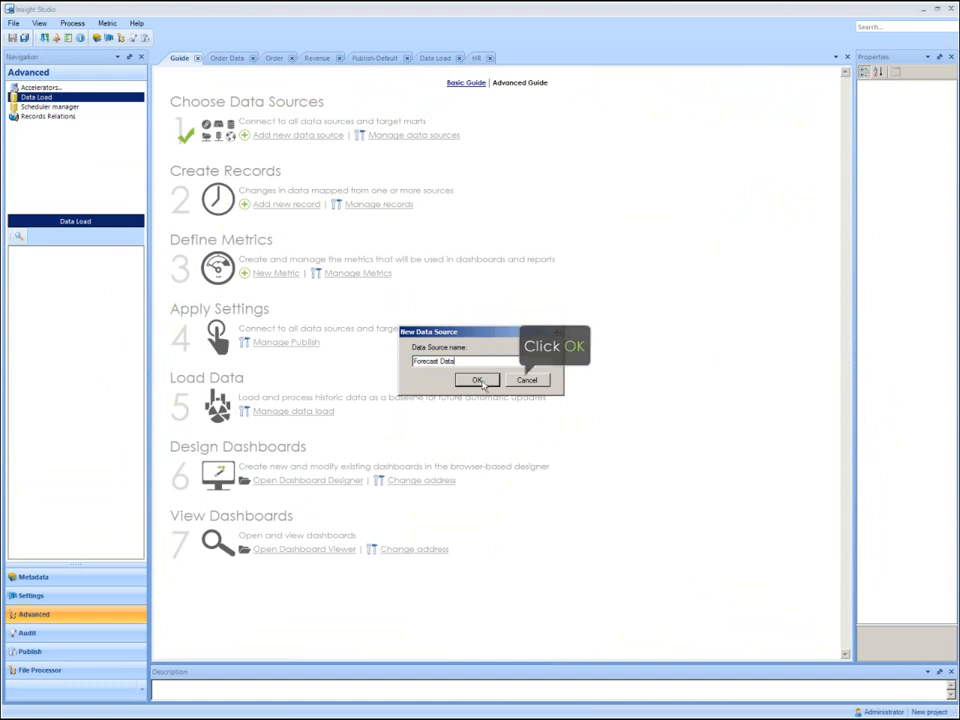
pyautogui.click(479, 381)
pyautogui.click(530, 77)
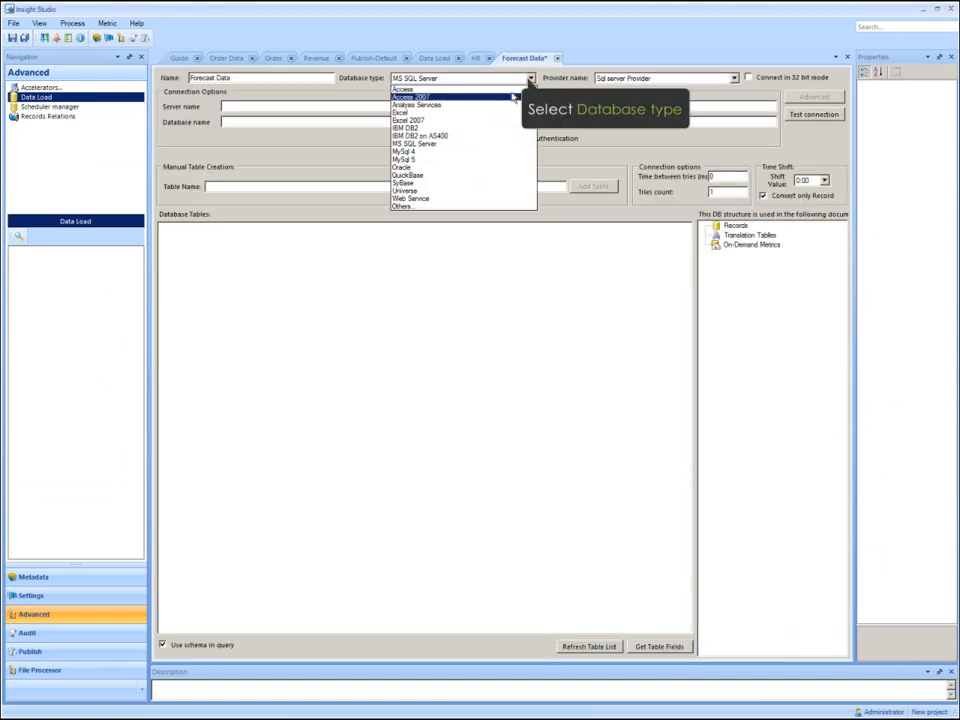
pyautogui.click(500, 112)
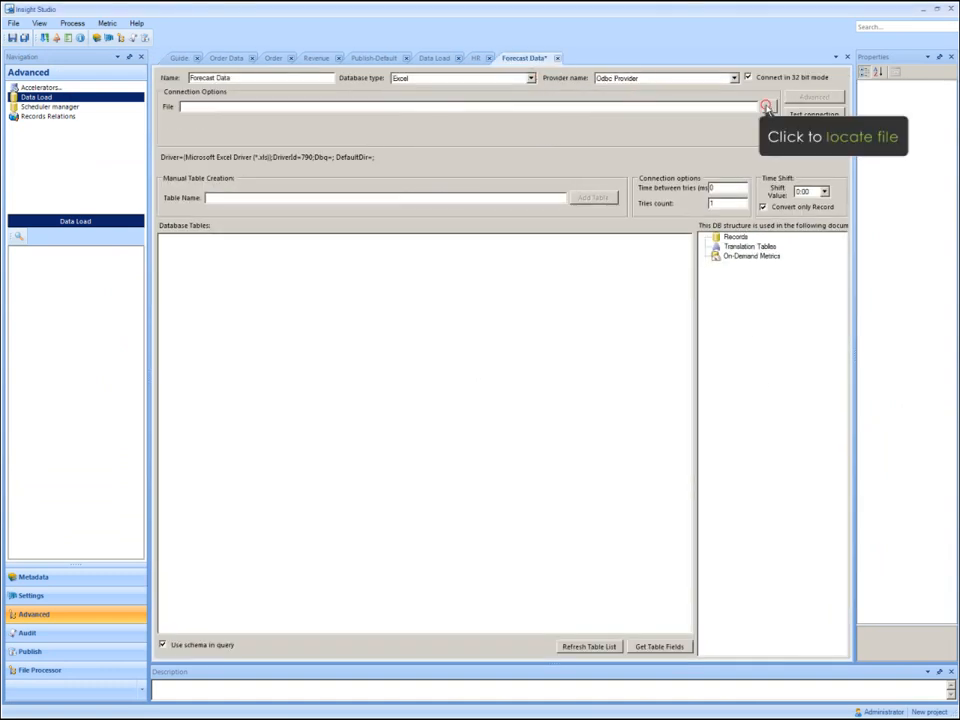
# Choose SalesForecast.xls in C:\LocalLibrary as the Forecast Data file and refresh its table list.
pyautogui.click(768, 107)
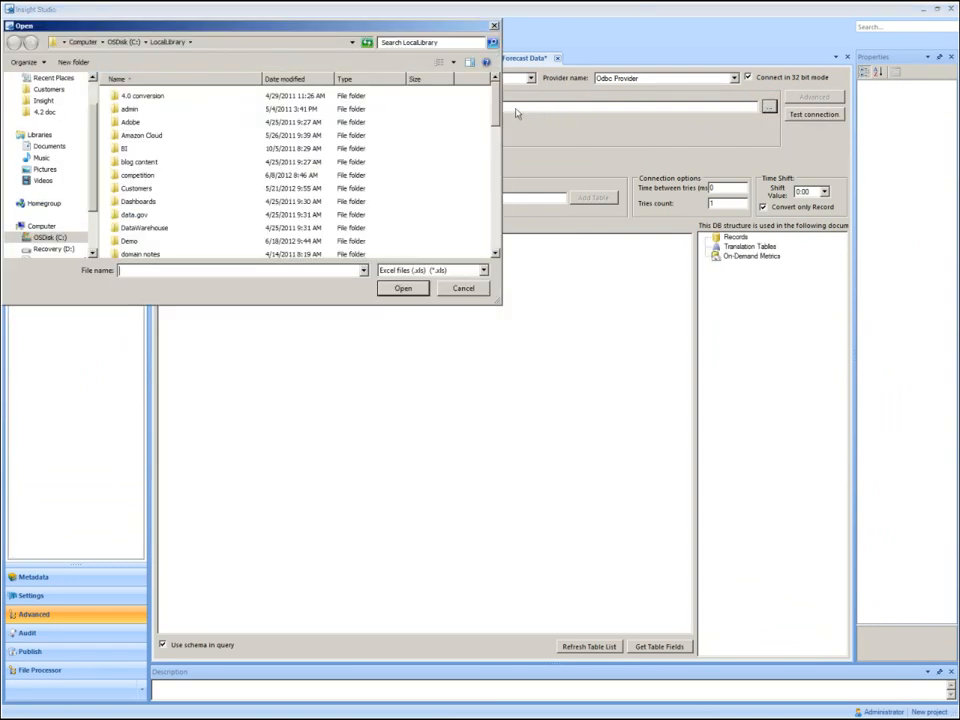
pyautogui.scroll(-3, 494, 140)
pyautogui.moveTo(495, 140); pyautogui.dragTo(482, 234)
pyautogui.click(150, 239)
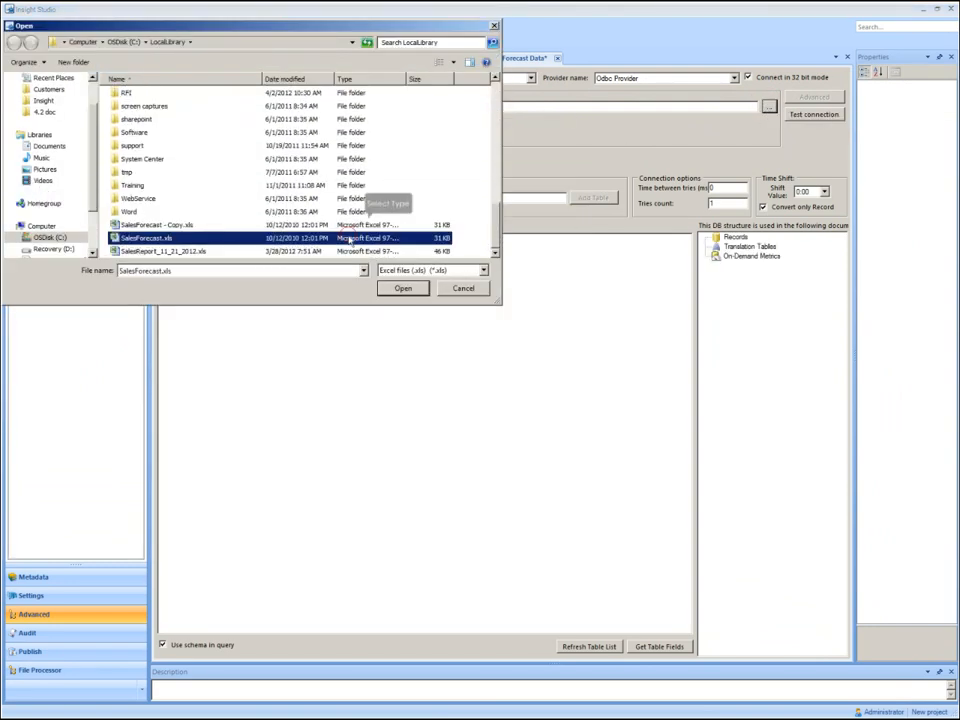
pyautogui.click(403, 288)
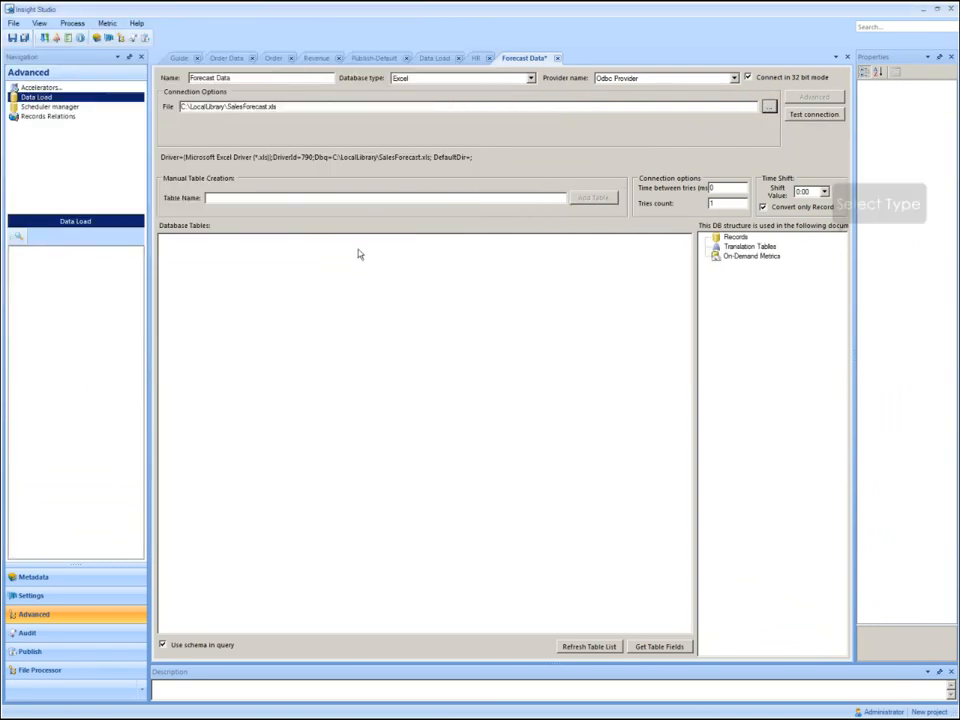
pyautogui.click(583, 647)
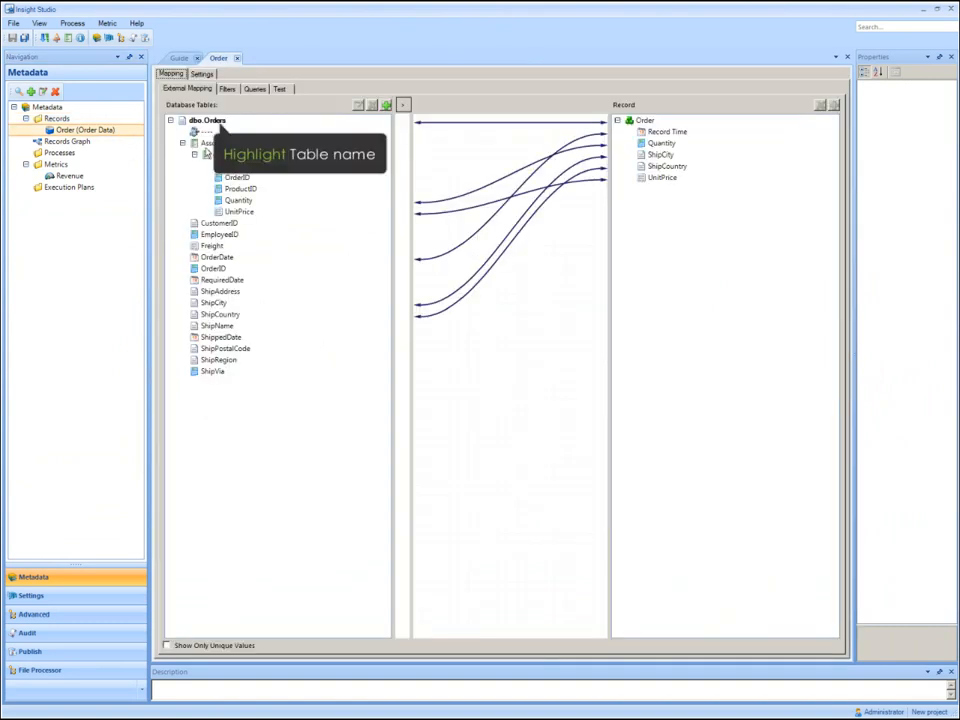
# Add a database table join to dbo.Orders in the Order record, using table HR.EMPLOYEES from the HR data source.
pyautogui.click(218, 121)
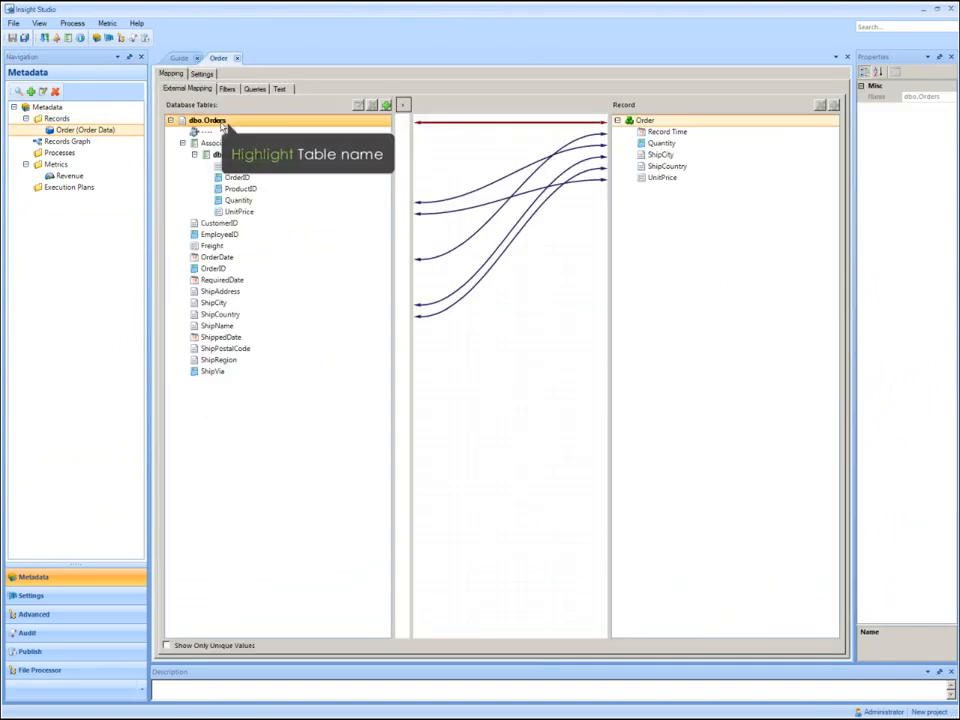
pyautogui.click(386, 106)
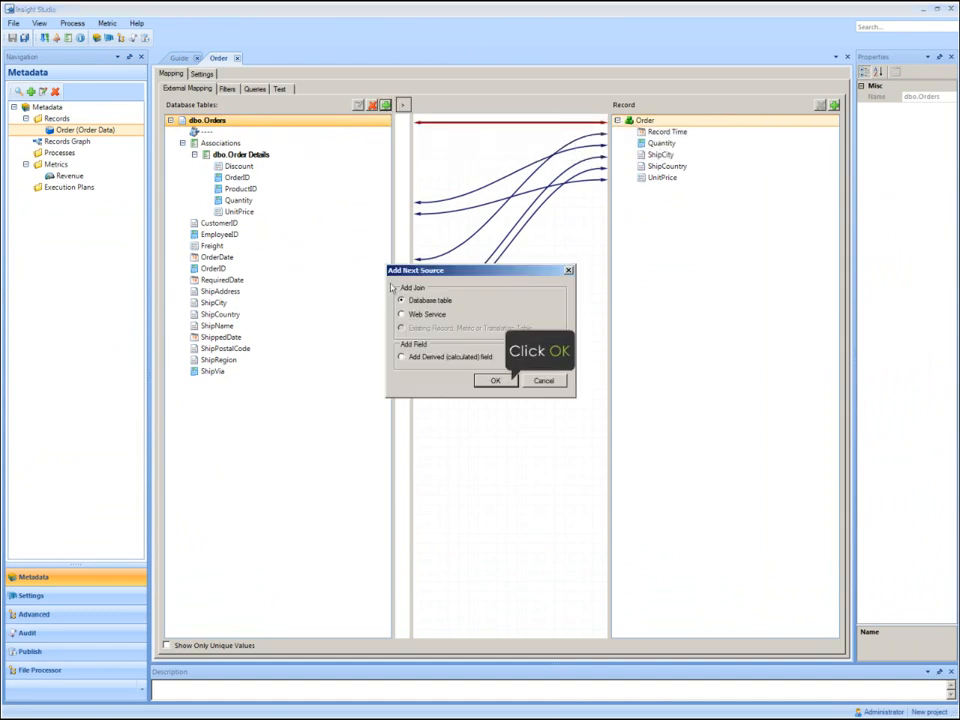
pyautogui.click(496, 381)
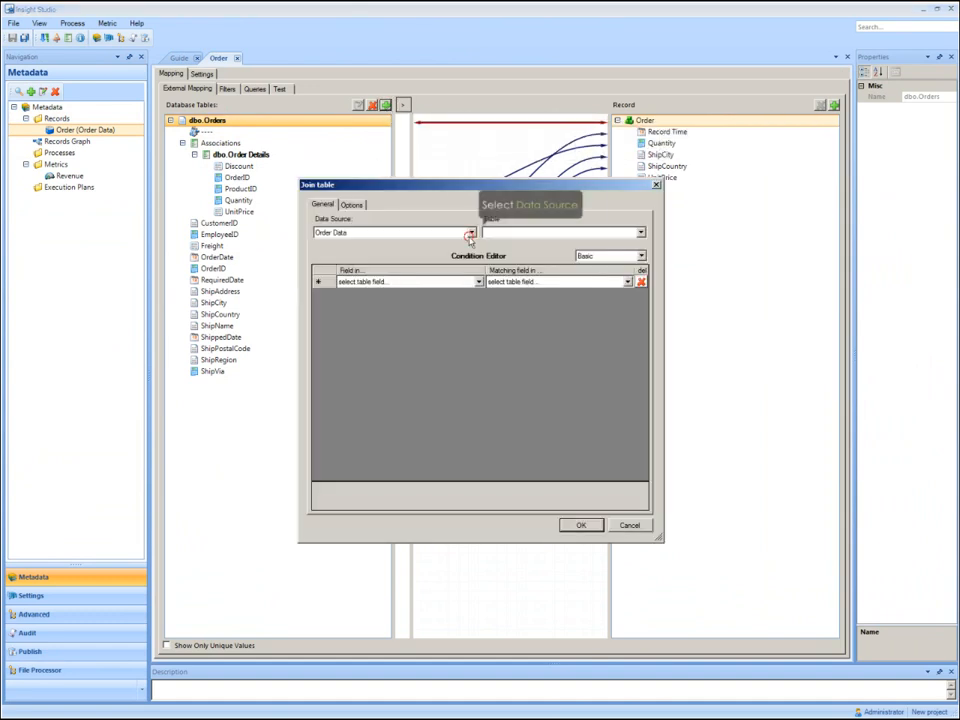
pyautogui.click(471, 233)
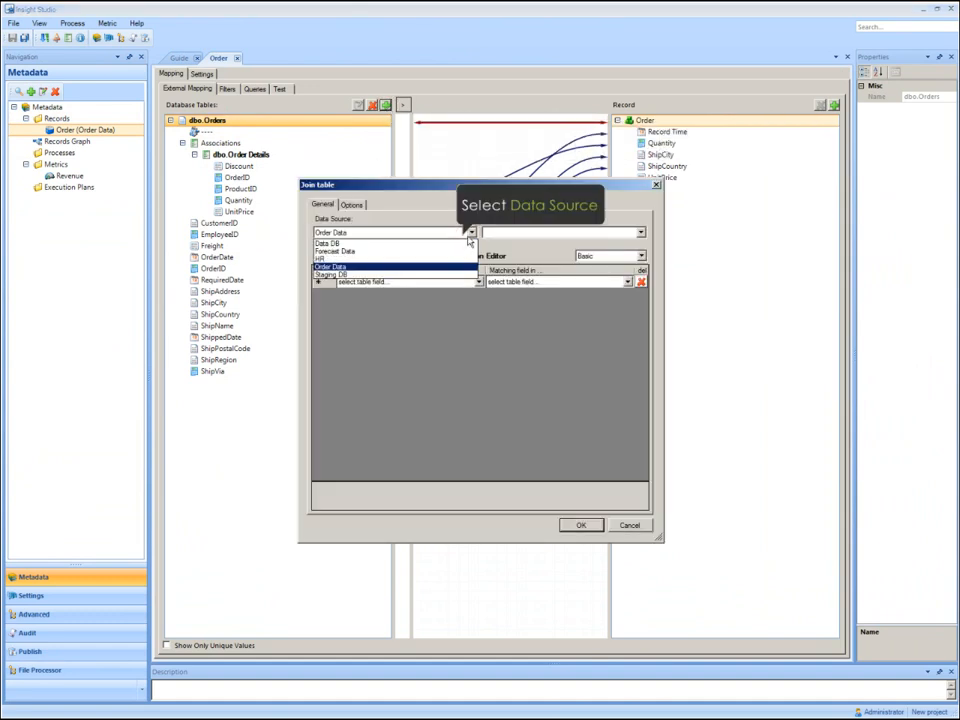
pyautogui.click(452, 260)
pyautogui.click(640, 232)
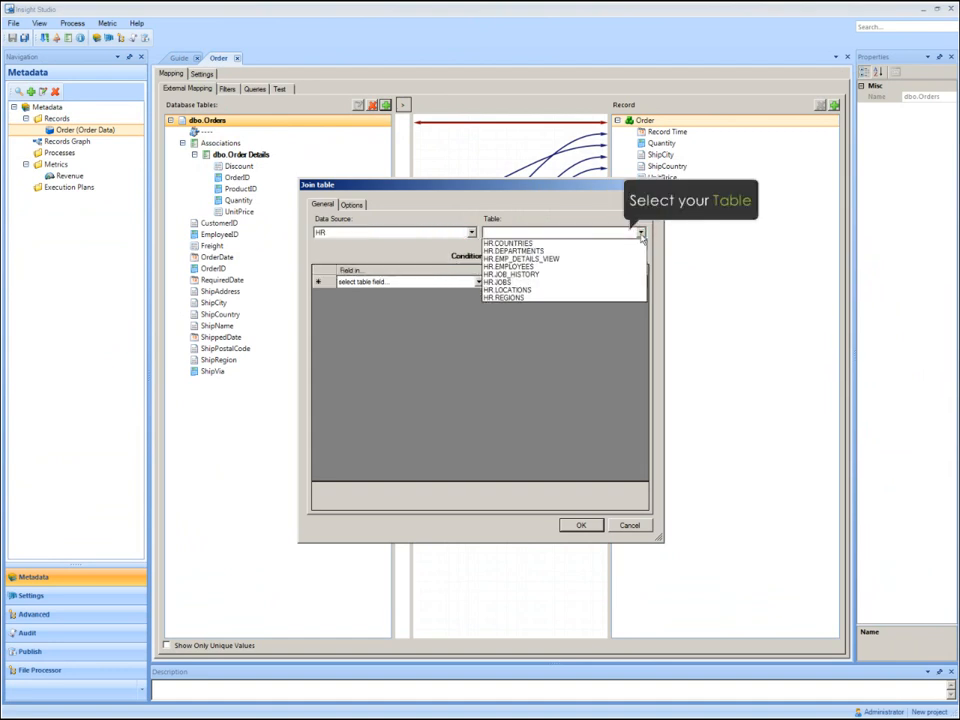
pyautogui.click(596, 268)
# Set the join condition to match dbo.Orders.EmployeeID with HR.EMPLOYEES.EMPLOYEE_ID.
pyautogui.click(478, 282)
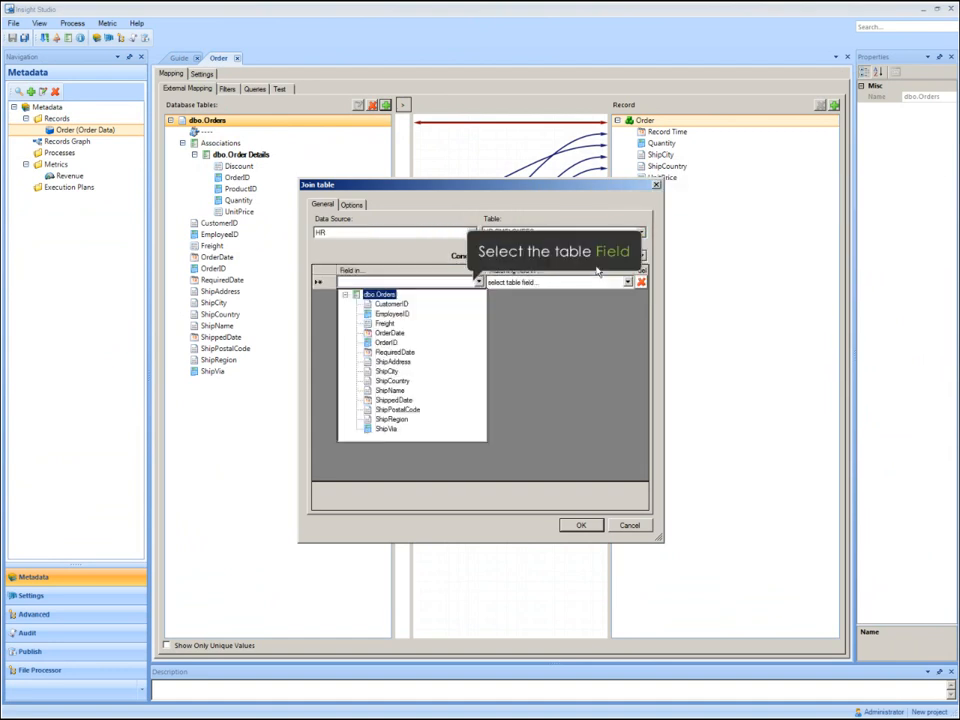
pyautogui.click(392, 314)
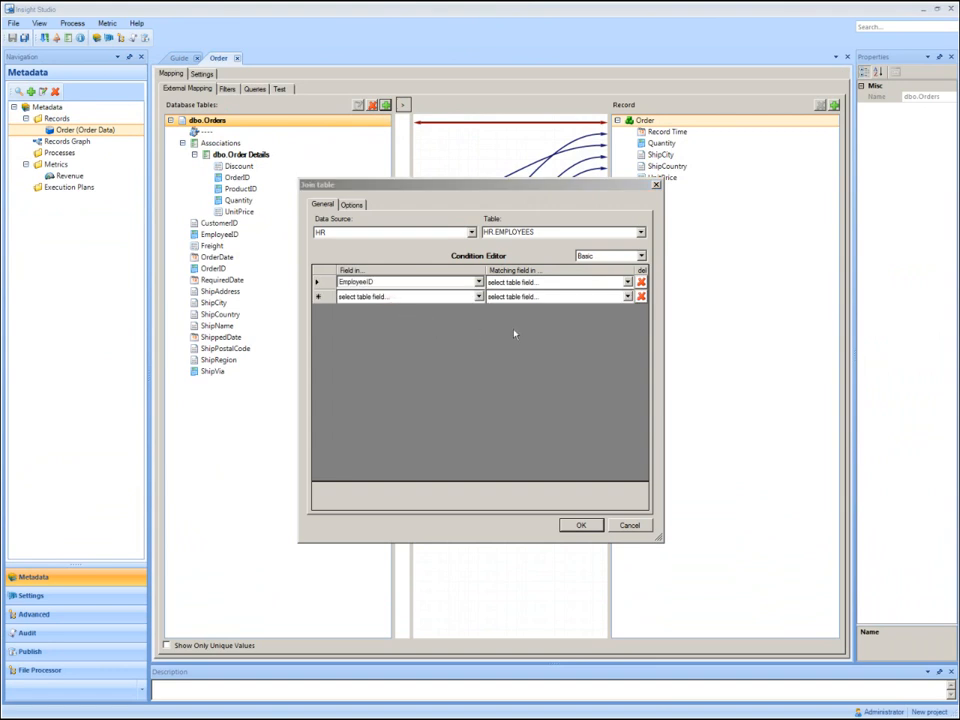
pyautogui.click(627, 282)
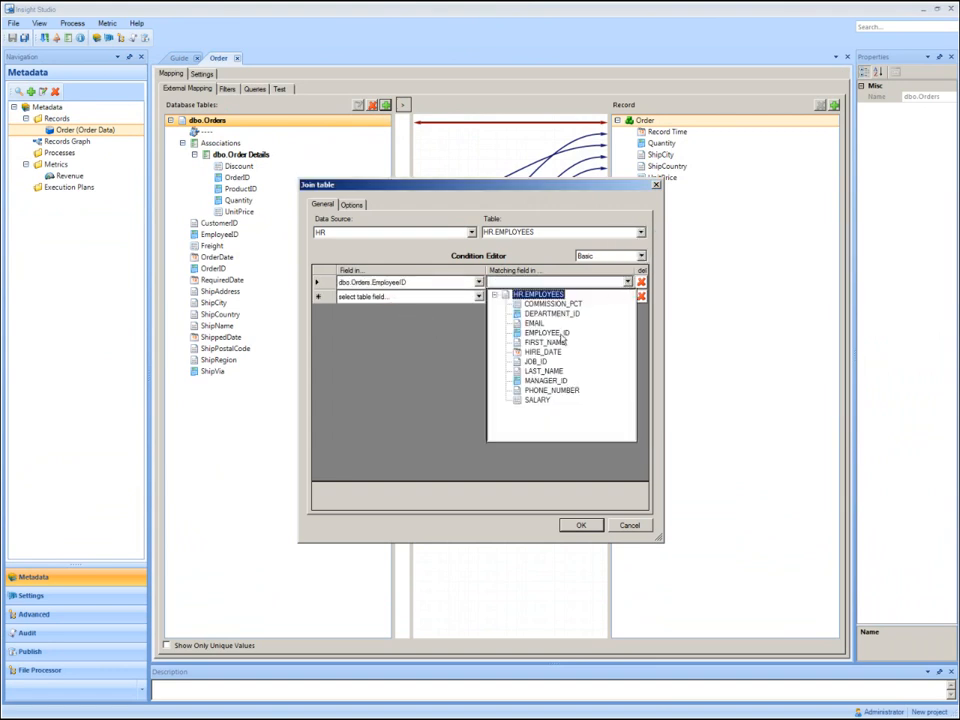
pyautogui.click(560, 333)
# Switch the condition editor to Advanced and subtract 100 from EMPLOYEES.EMPLOYEE_ID in the join condition.
pyautogui.click(640, 256)
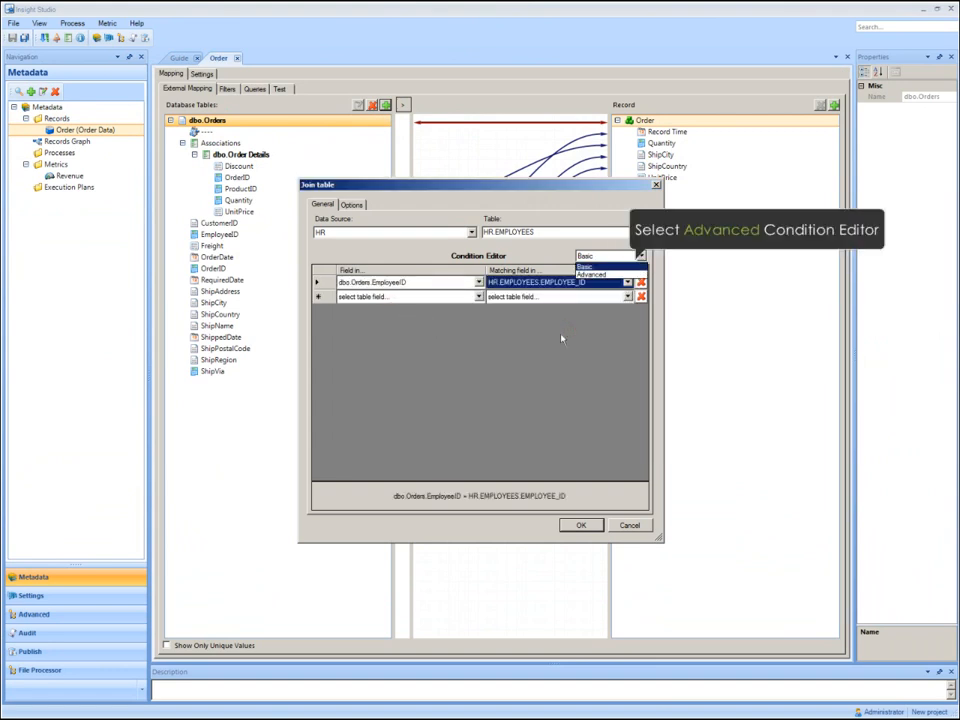
pyautogui.click(622, 274)
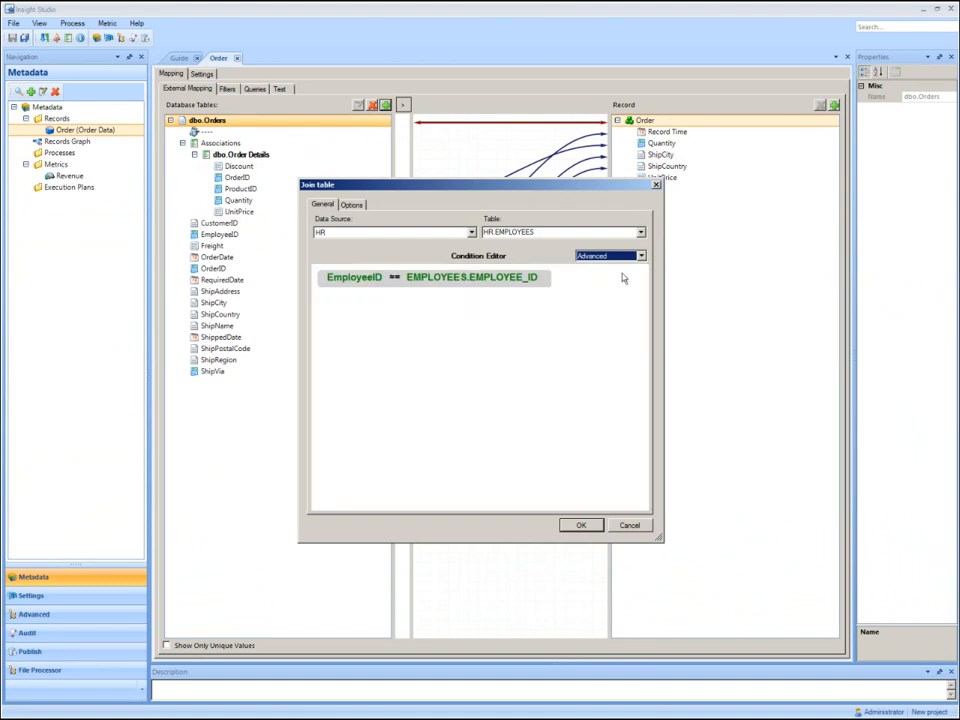
pyautogui.doubleClick(522, 281)
pyautogui.click(328, 212)
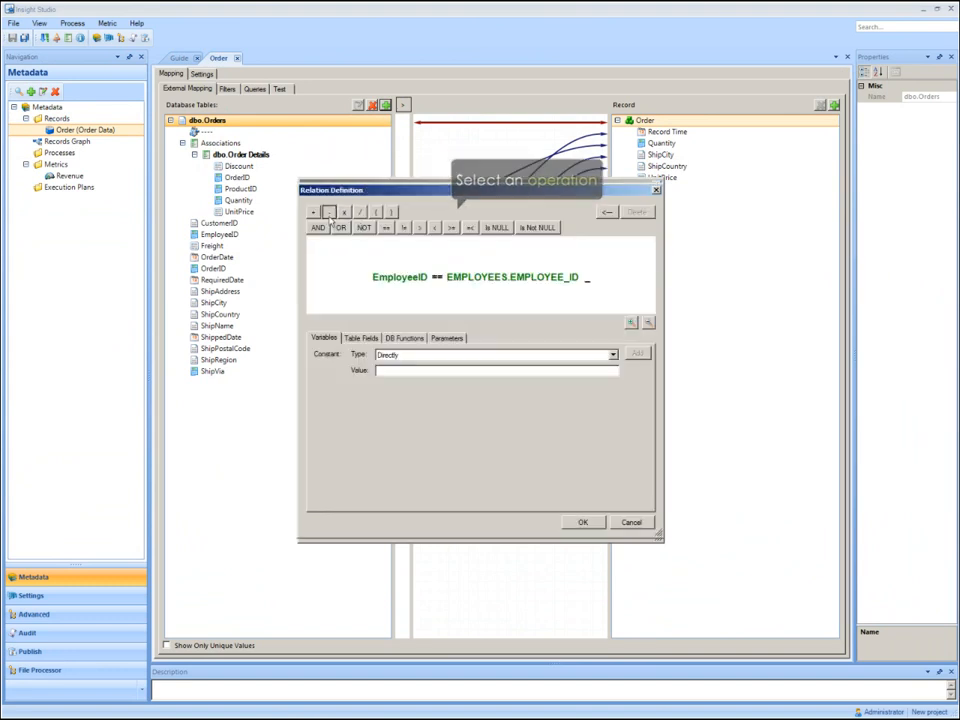
pyautogui.click(423, 371)
pyautogui.write('100')
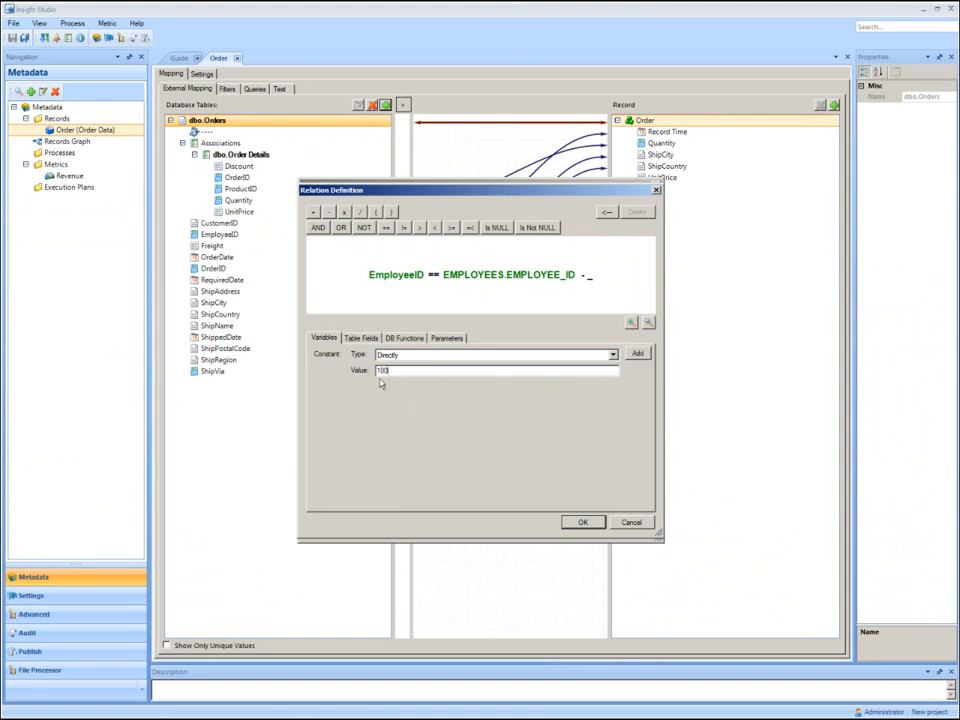
pyautogui.click(637, 355)
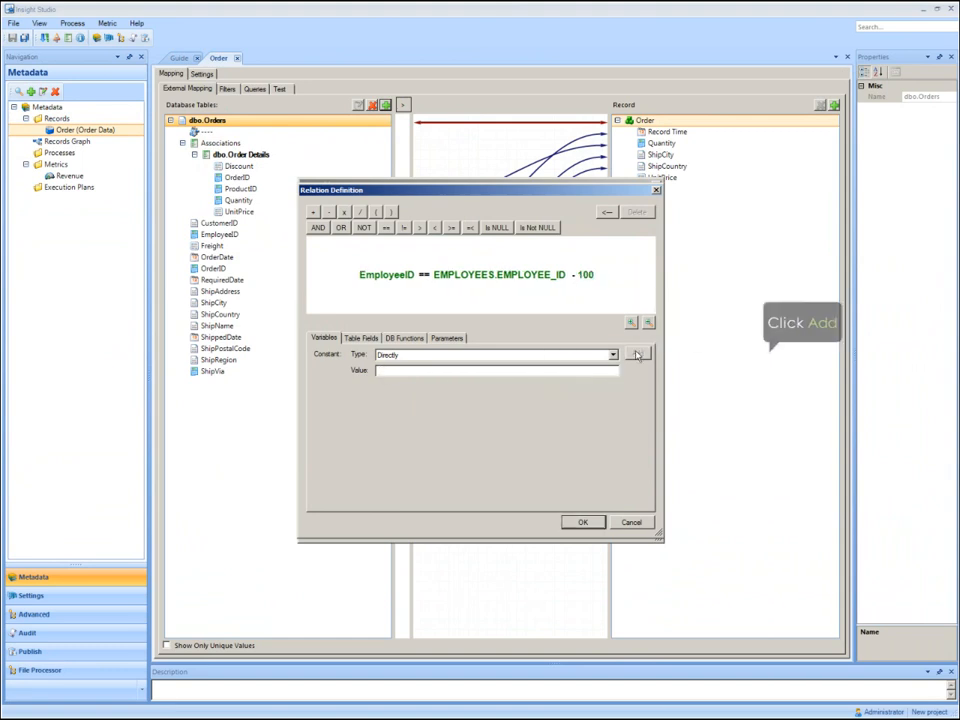
pyautogui.click(580, 522)
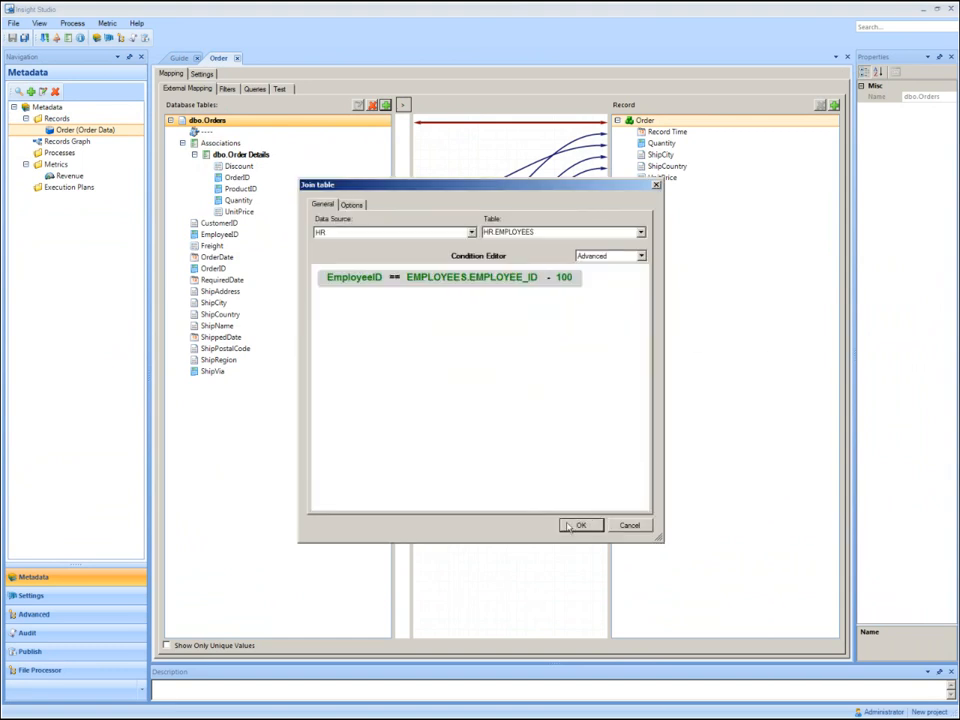
# Confirm the HR.EMPLOYEES join and map its LAST_NAME field into the Order record.
pyautogui.click(575, 525)
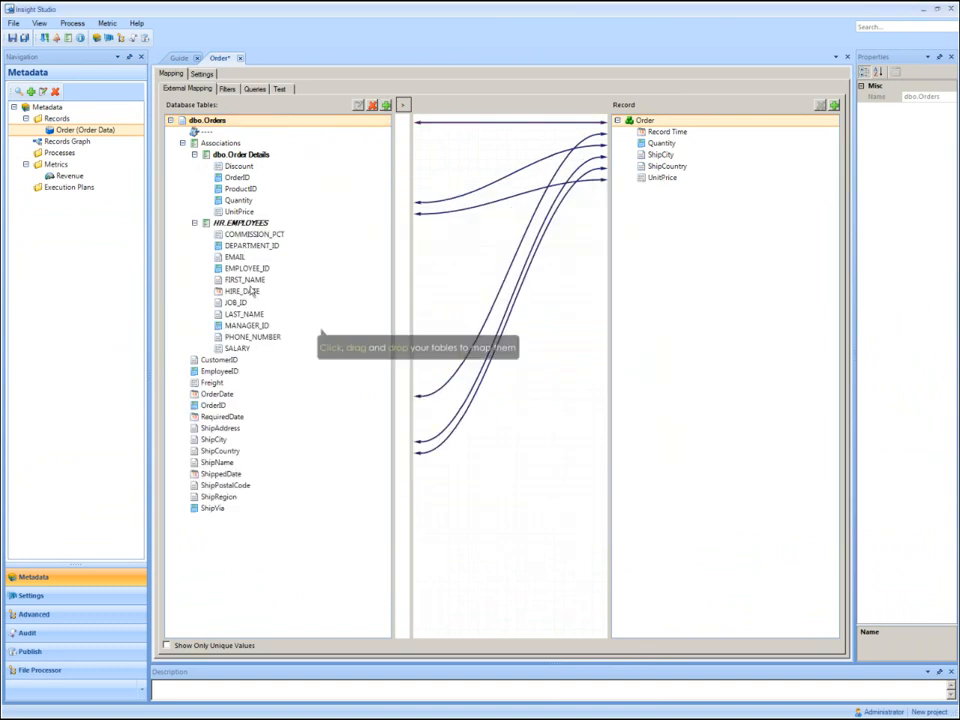
pyautogui.moveTo(250, 316); pyautogui.dragTo(652, 242)
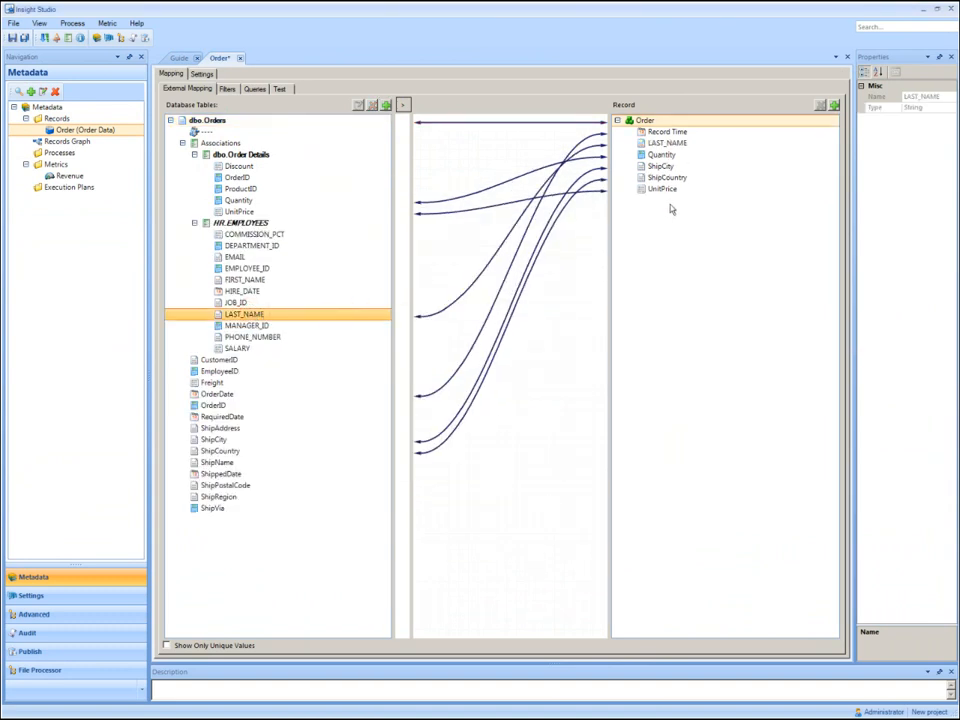
# Change both the Id and the display name of the Order record's LAST_NAME field to Employee.
pyautogui.click(667, 144)
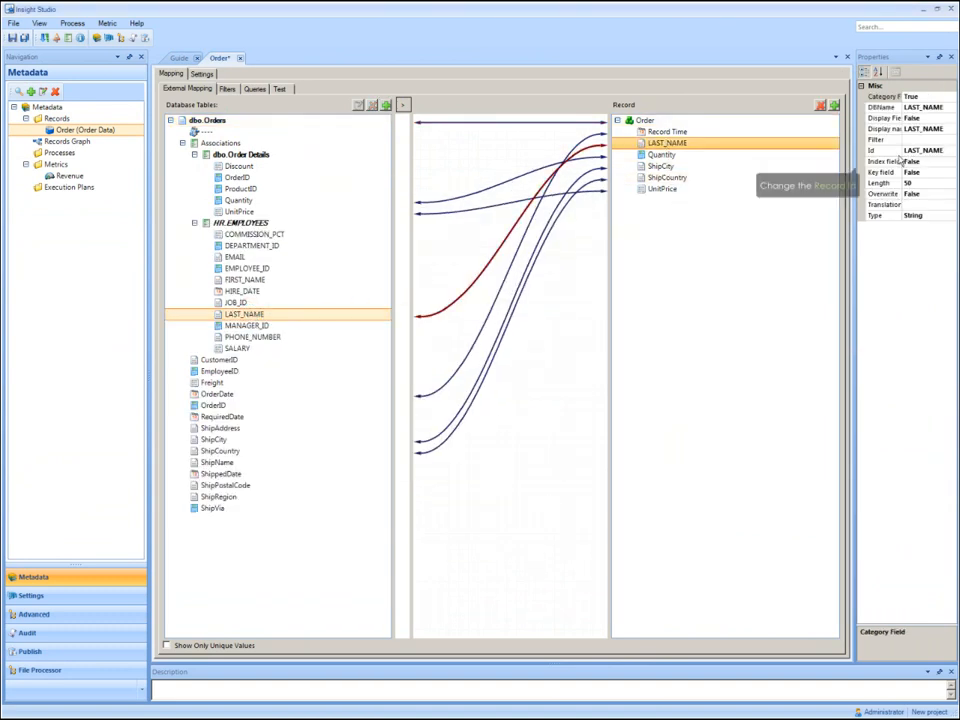
pyautogui.click(884, 150)
pyautogui.write('Employee')
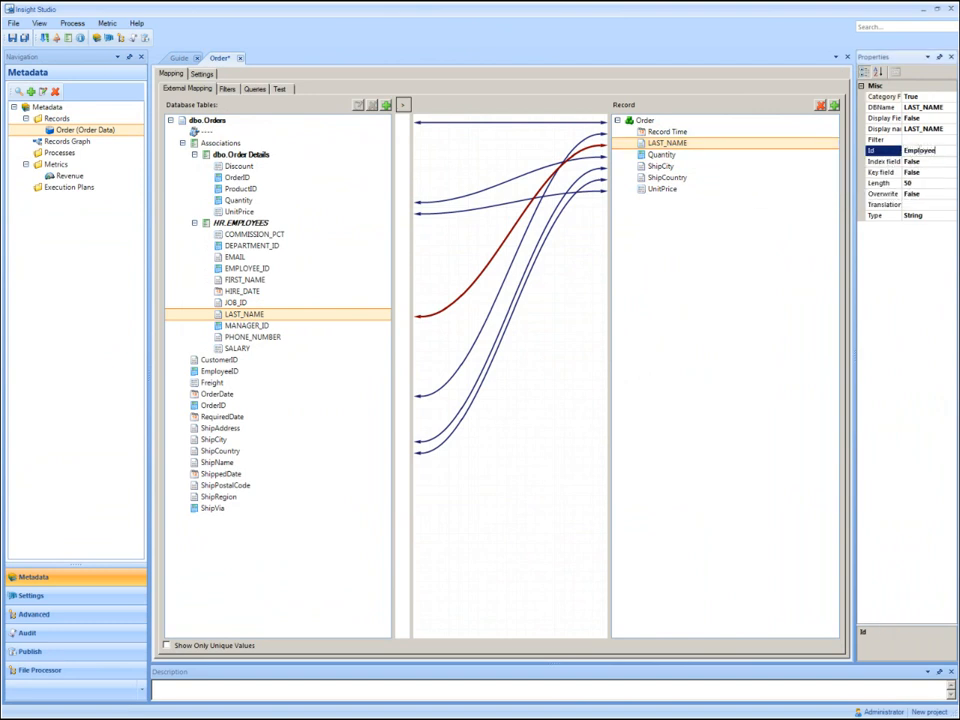
pyautogui.doubleClick(919, 150)
pyautogui.hotkey('ctrl', 'c')
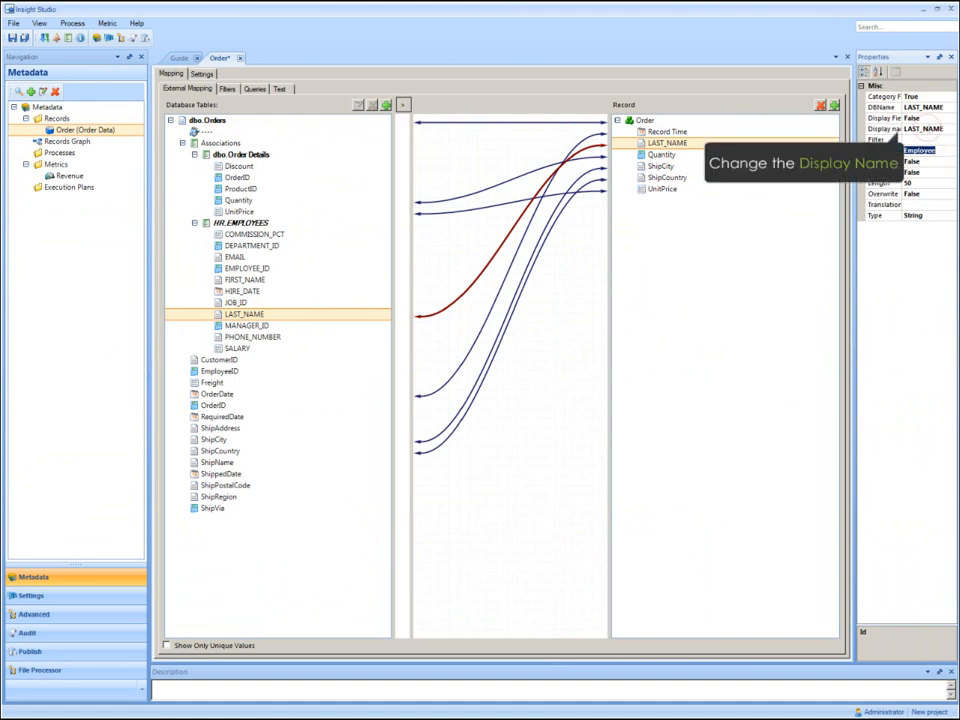
pyautogui.click(919, 129)
pyautogui.doubleClick(919, 129)
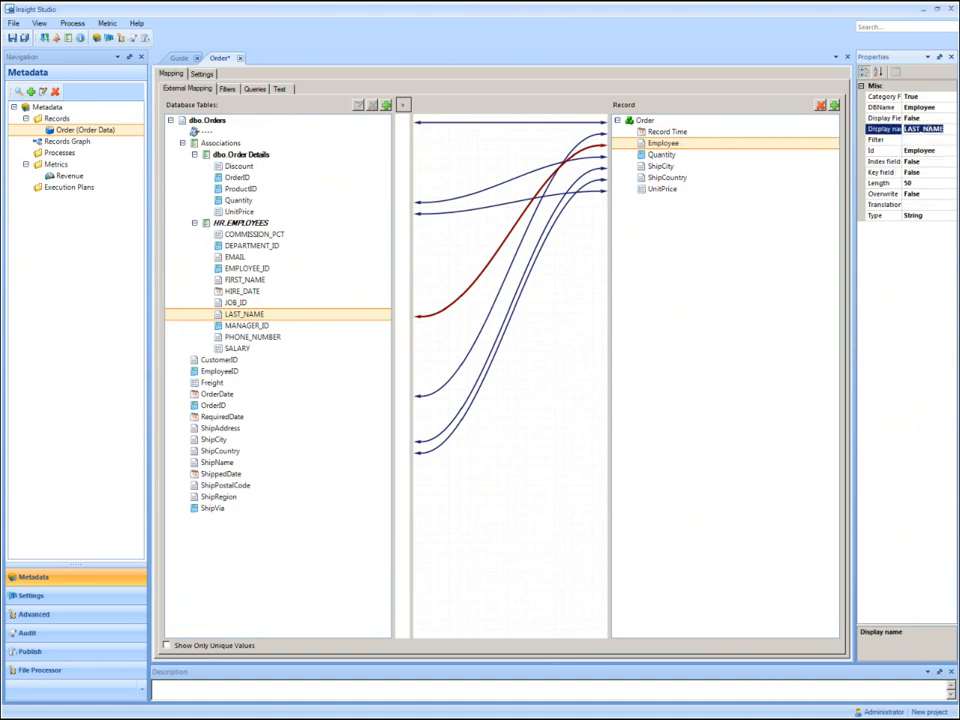
pyautogui.hotkey('ctrl', 'v')
pyautogui.click(508, 214)
# Add a derived String field named Order Size to dbo.Order Details.
pyautogui.click(231, 188)
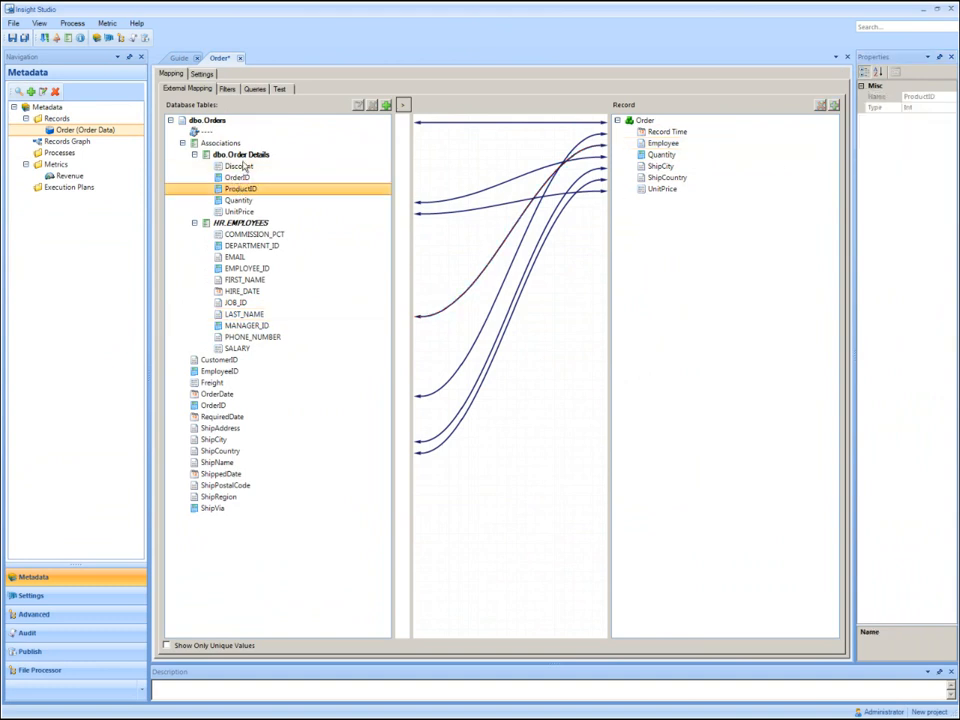
pyautogui.click(244, 157)
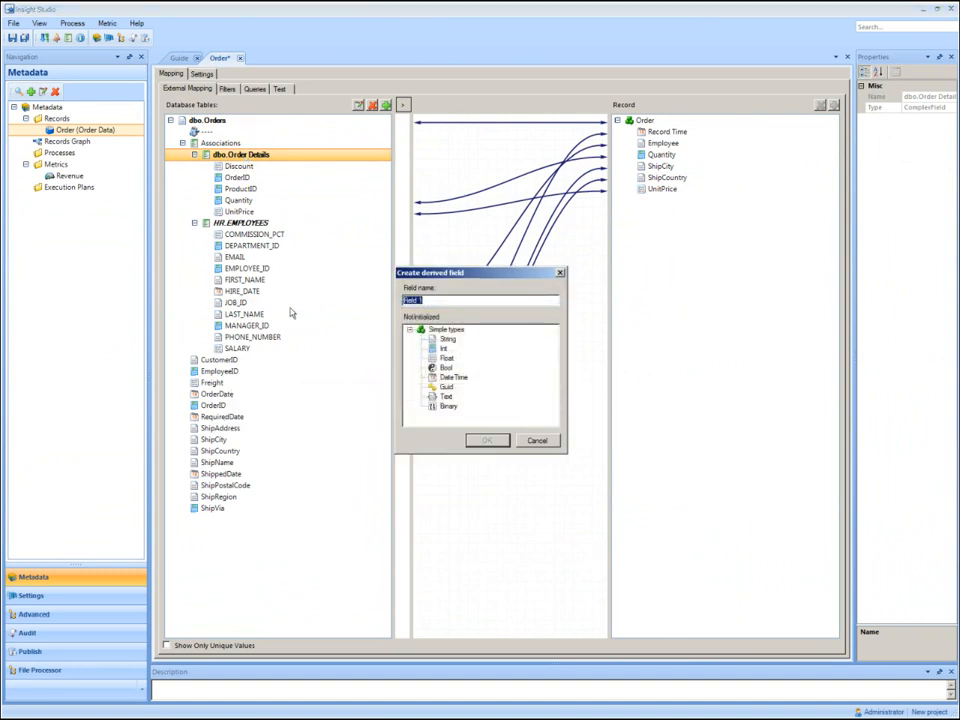
pyautogui.write('Order Size')
pyautogui.click(447, 339)
pyautogui.click(482, 441)
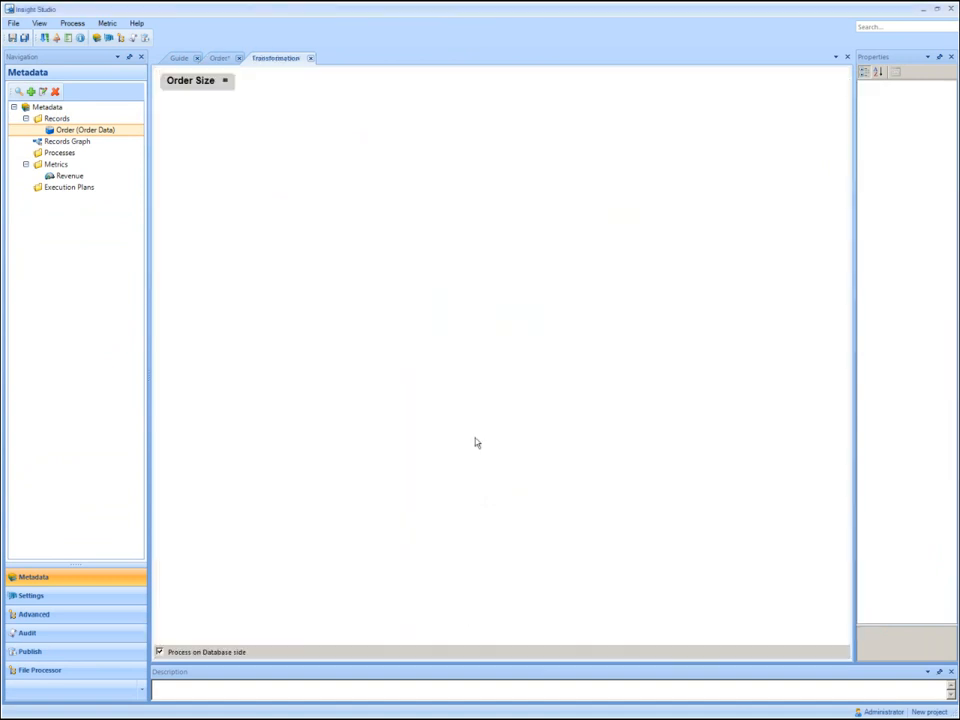
# Define Order Size as a Case condition based on Quantity, with the From bound inclusive.
pyautogui.doubleClick(200, 88)
pyautogui.click(302, 274)
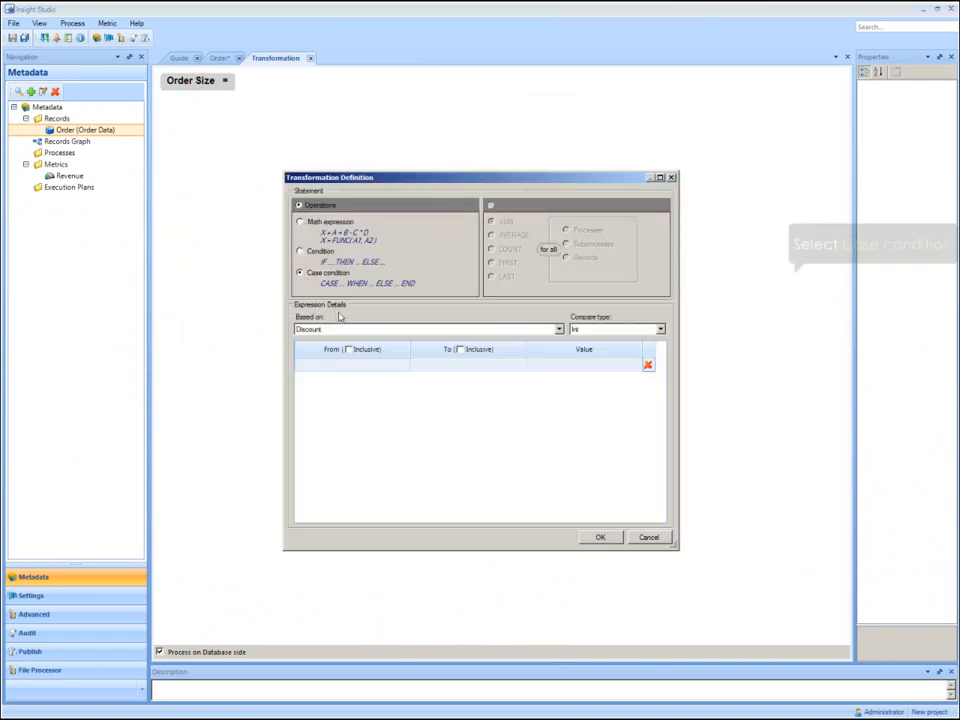
pyautogui.click(400, 330)
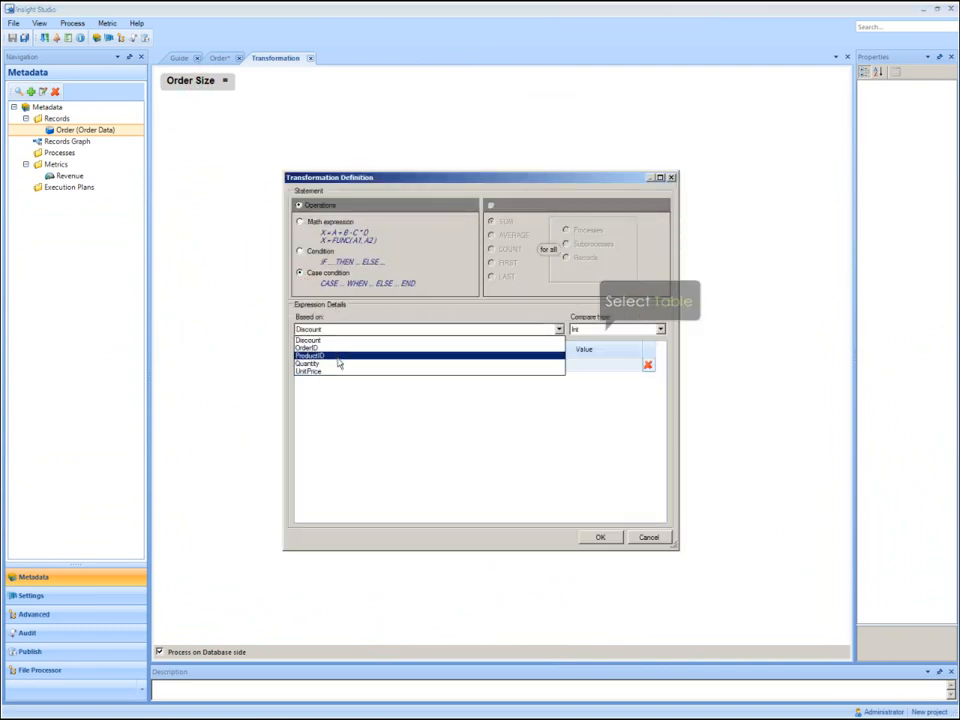
pyautogui.click(335, 363)
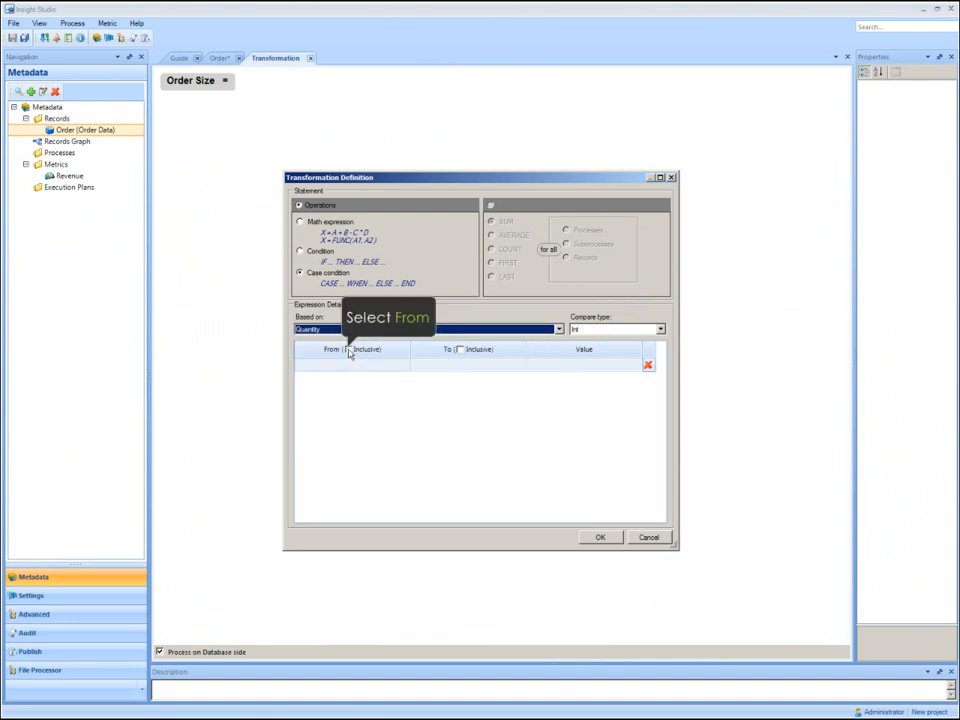
pyautogui.click(348, 349)
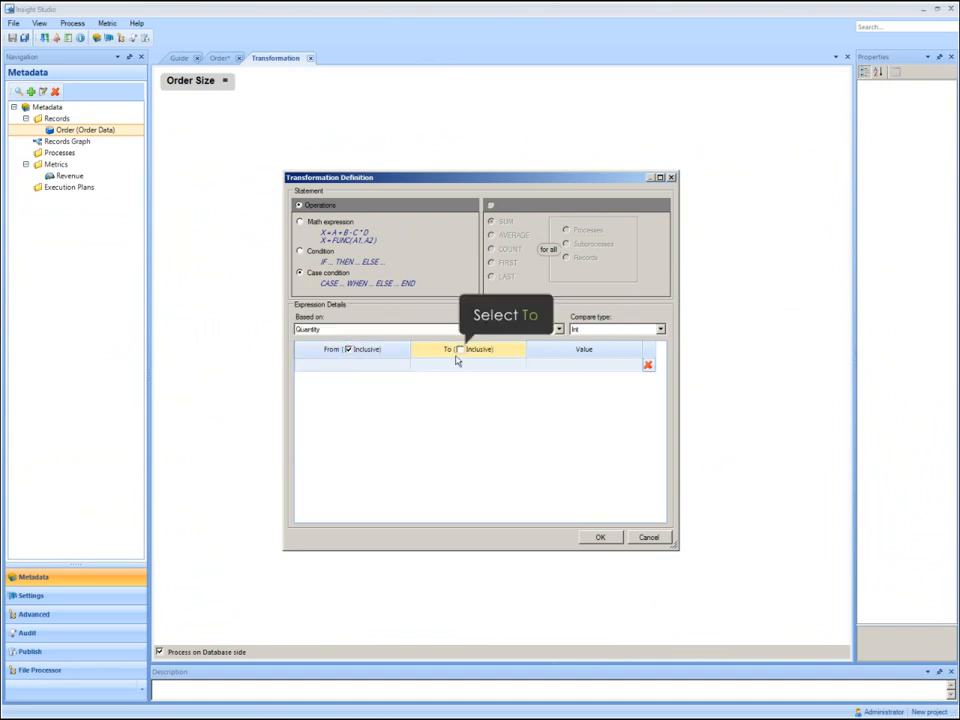
# Make the To bound inclusive and add a case from 1 to 10 with the value Small.
pyautogui.click(388, 366)
pyautogui.write('1')
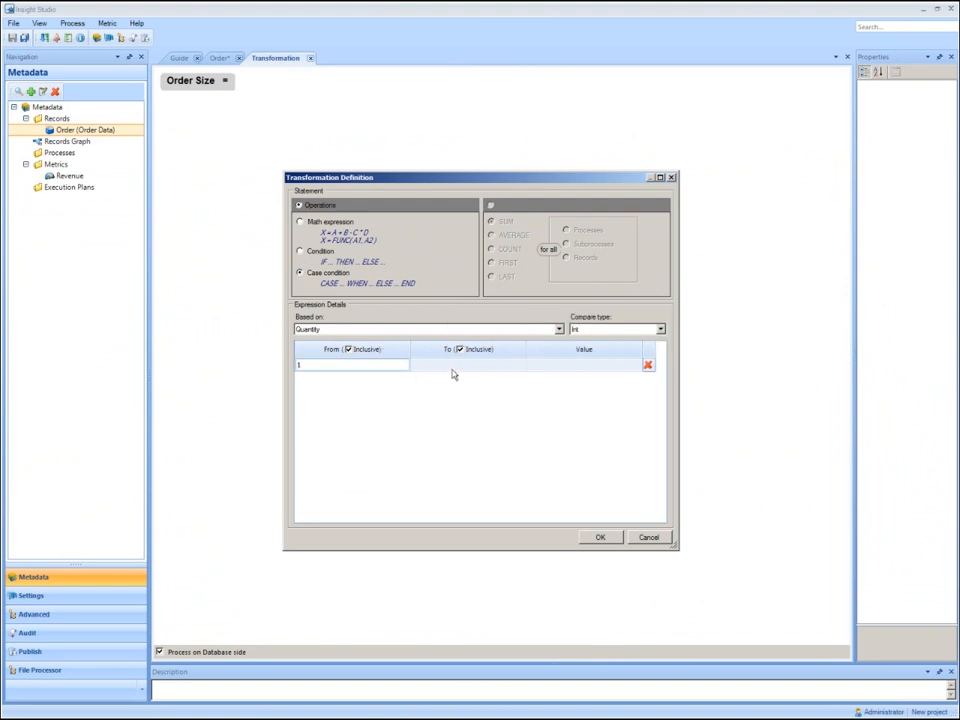
pyautogui.click(452, 373)
pyautogui.write('10')
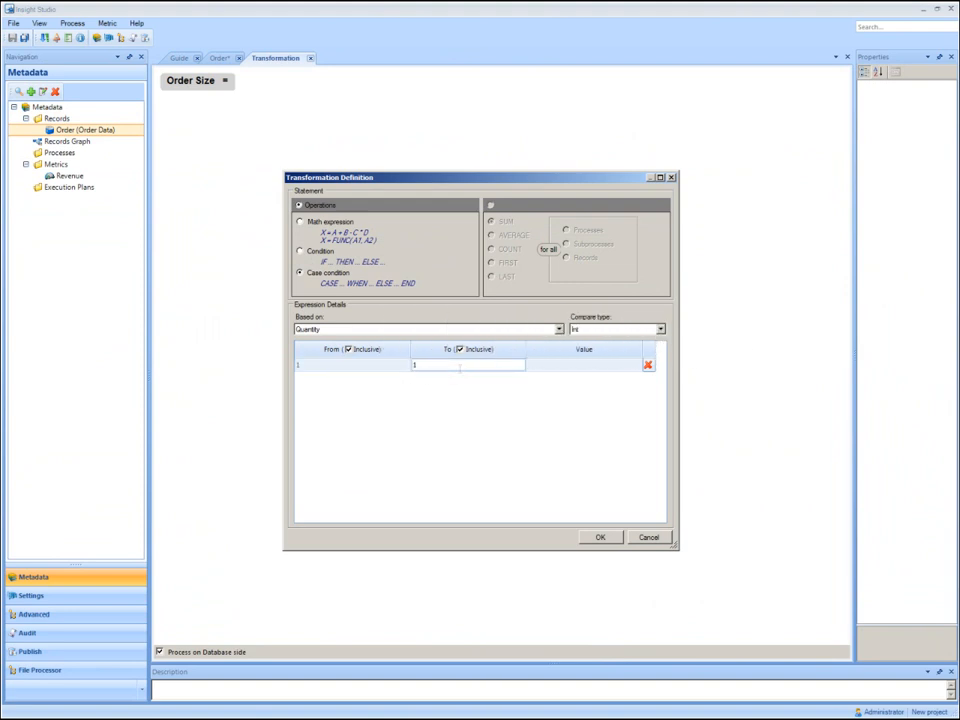
pyautogui.click(544, 373)
pyautogui.write('Small')
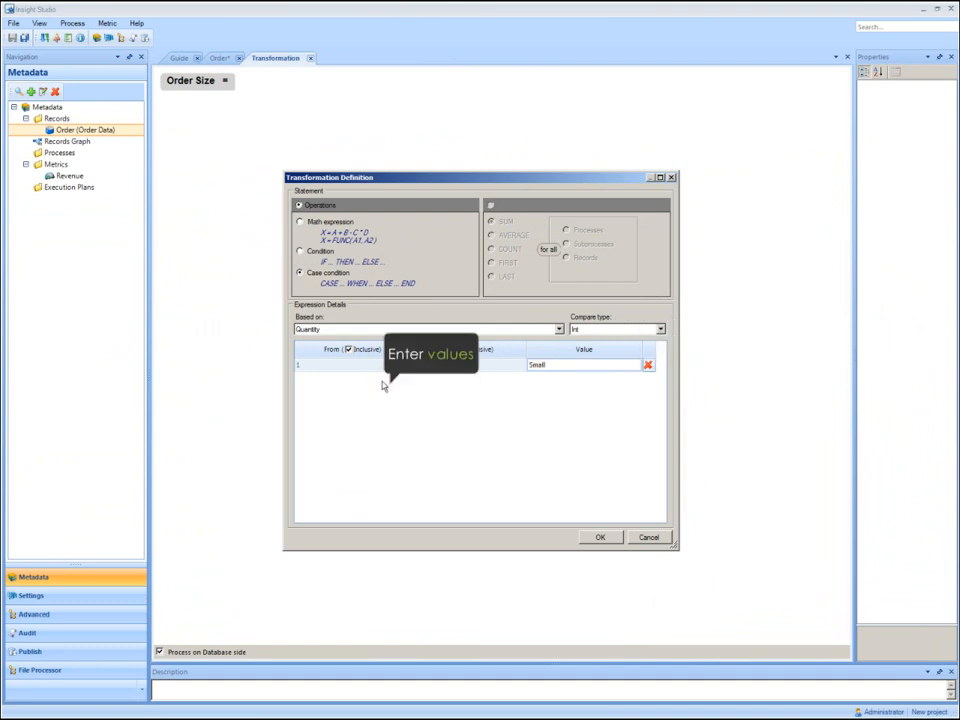
# Add a second Order Size case from 11 to 20 with the value Medium.
pyautogui.click(384, 386)
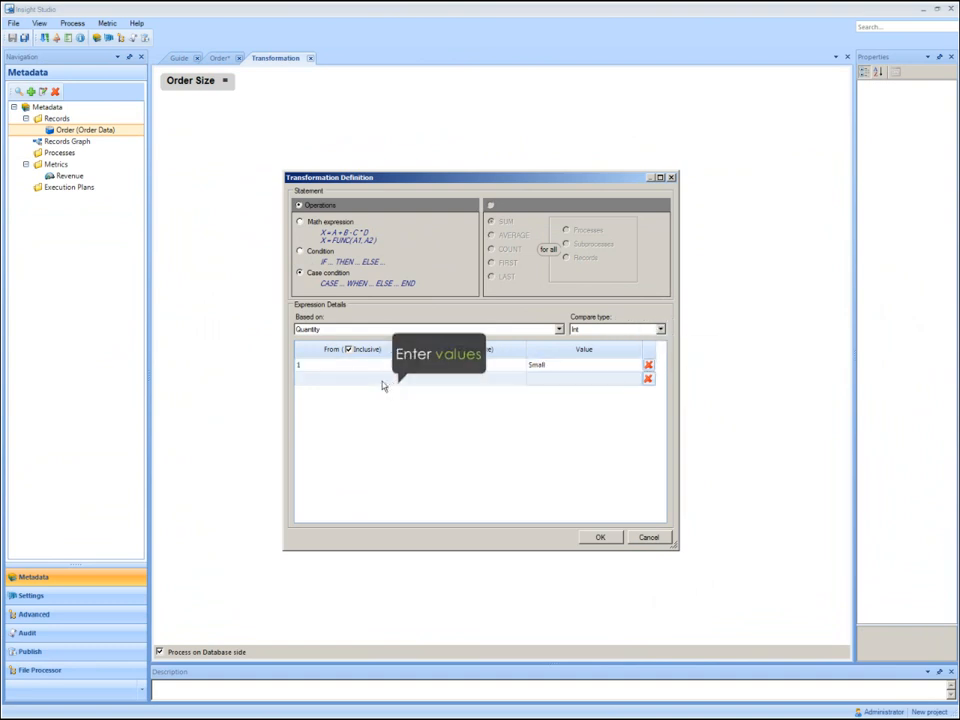
pyautogui.write('11')
pyautogui.click(420, 387)
pyautogui.write('20')
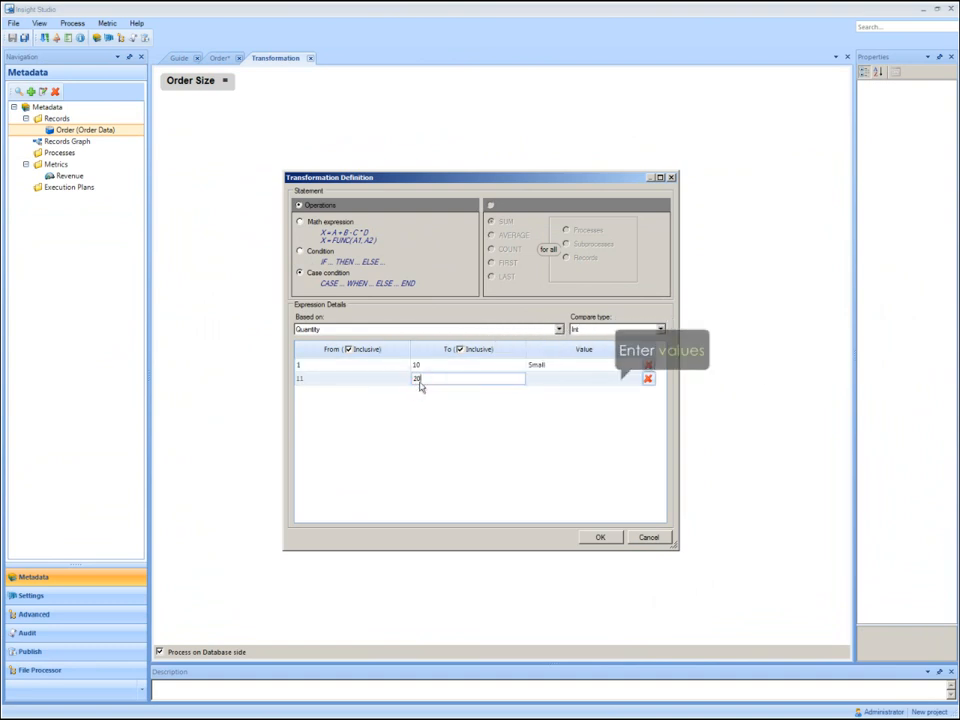
pyautogui.press('Tab')
pyautogui.write('Medium')
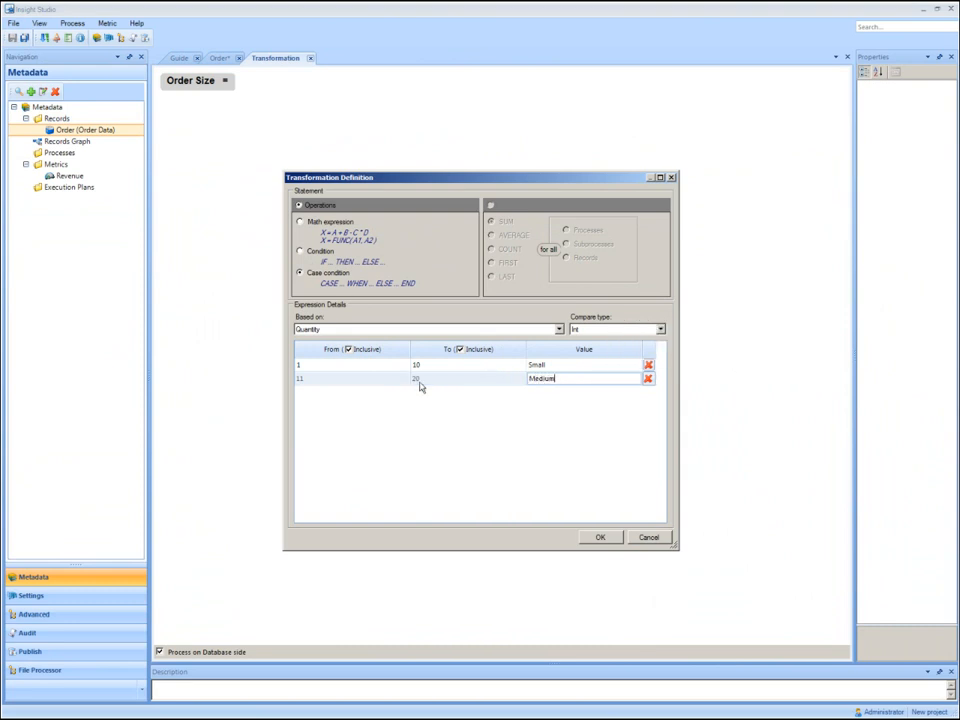
pyautogui.press('Return')
# Add a third case from 21 with no upper bound and the value Large, and apply the transformation.
pyautogui.press('Tab')
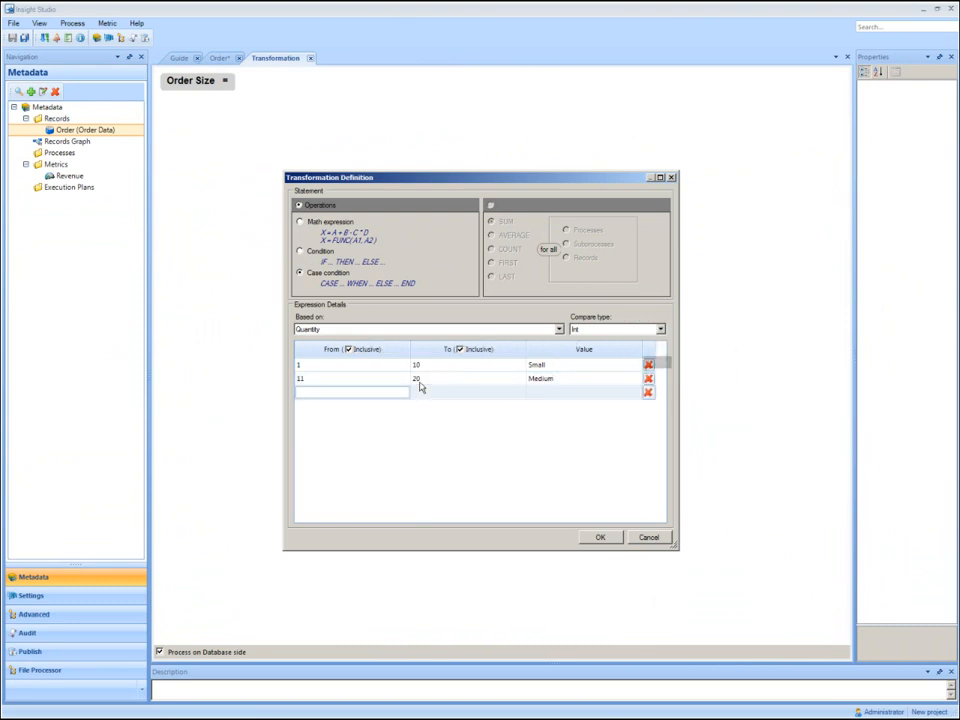
pyautogui.write('21')
pyautogui.press('Tab')
pyautogui.press('Tab')
pyautogui.write('Larg')
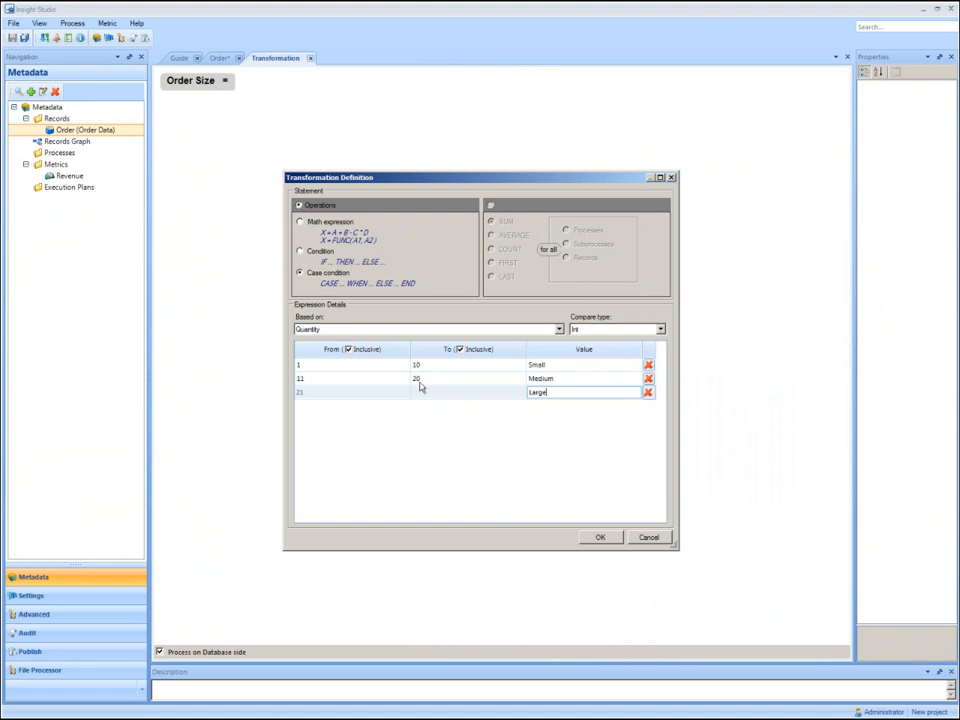
pyautogui.click(592, 540)
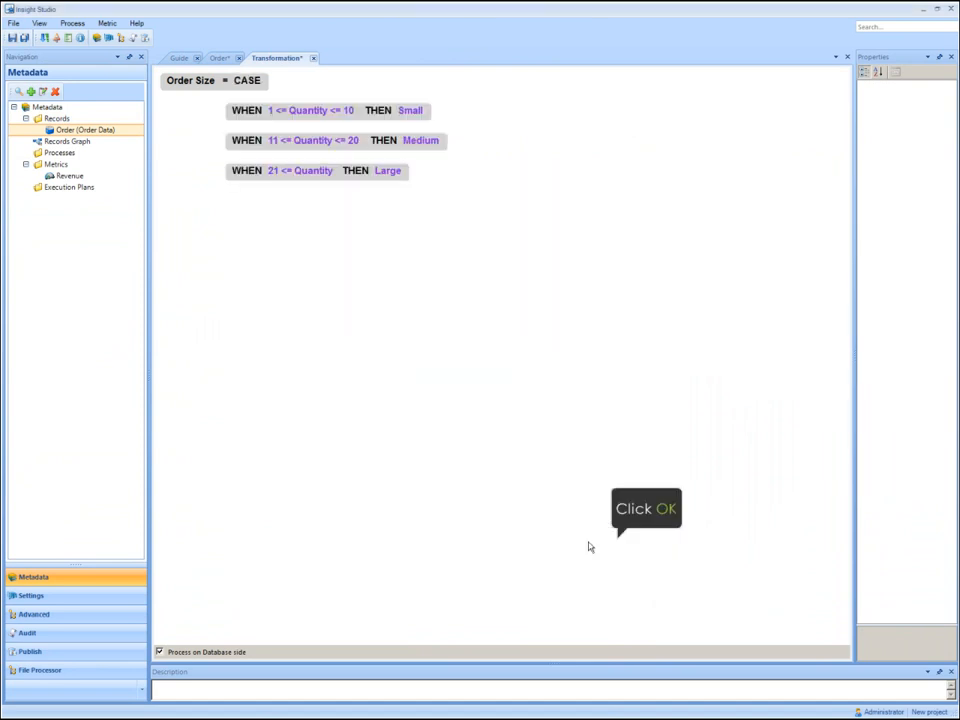
# Close the transformation, then map the Order Size field into the Order record and save the record.
pyautogui.click(310, 59)
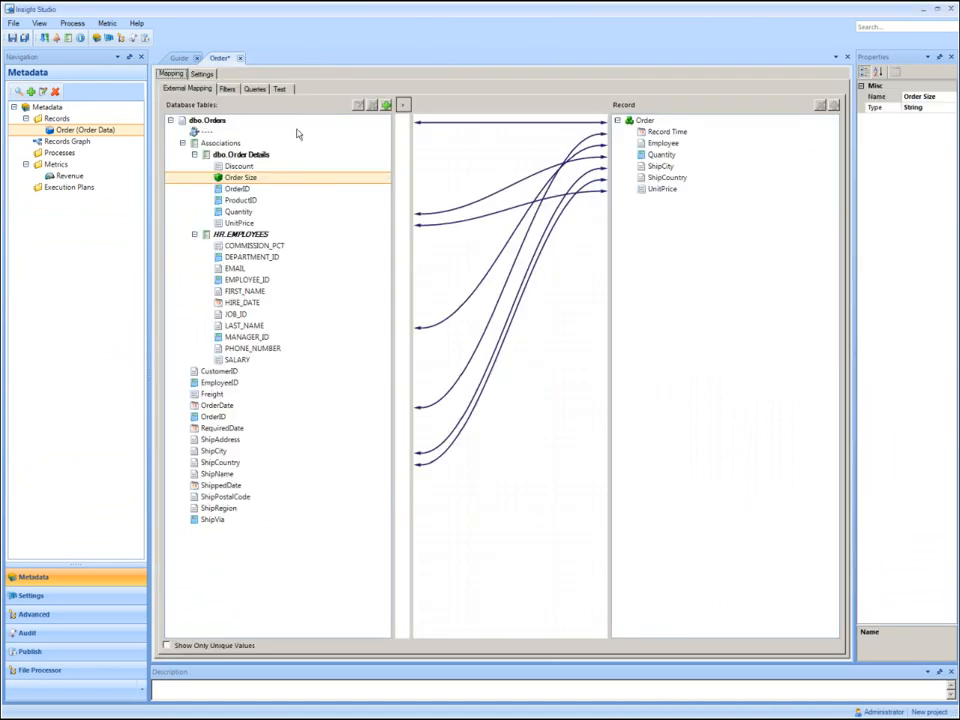
pyautogui.moveTo(302, 178)
pyautogui.mouseDown()
pyautogui.moveTo(652, 246)
pyautogui.moveTo(686, 243)
pyautogui.mouseUp()
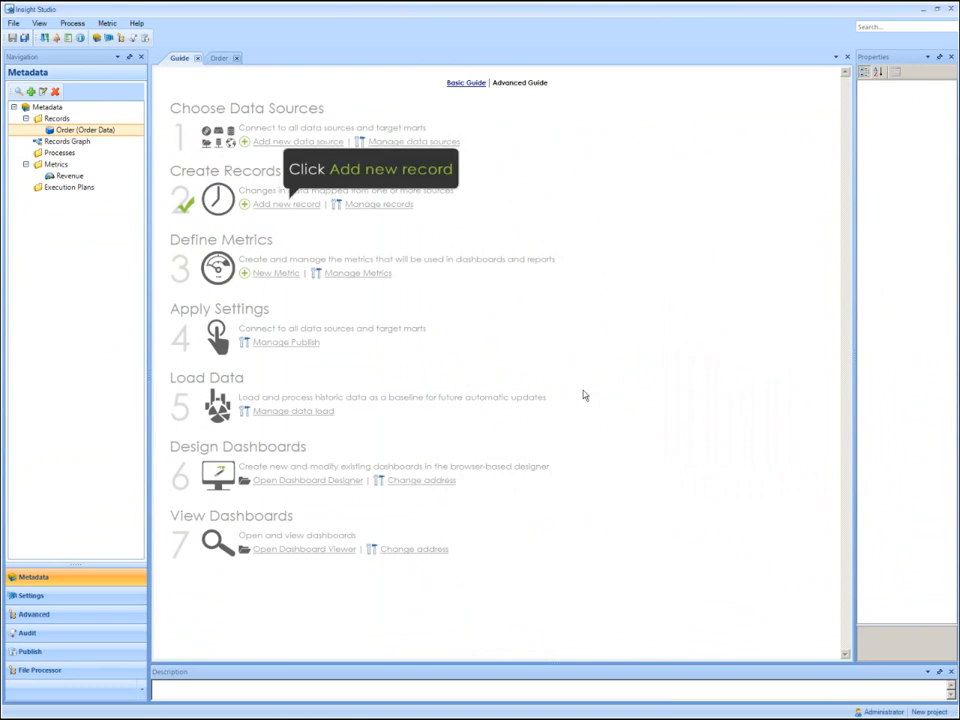
# Create a record named Forecast Line from the 'RR Forecast$' table of the Forecast Data source.
pyautogui.write('Forecast')
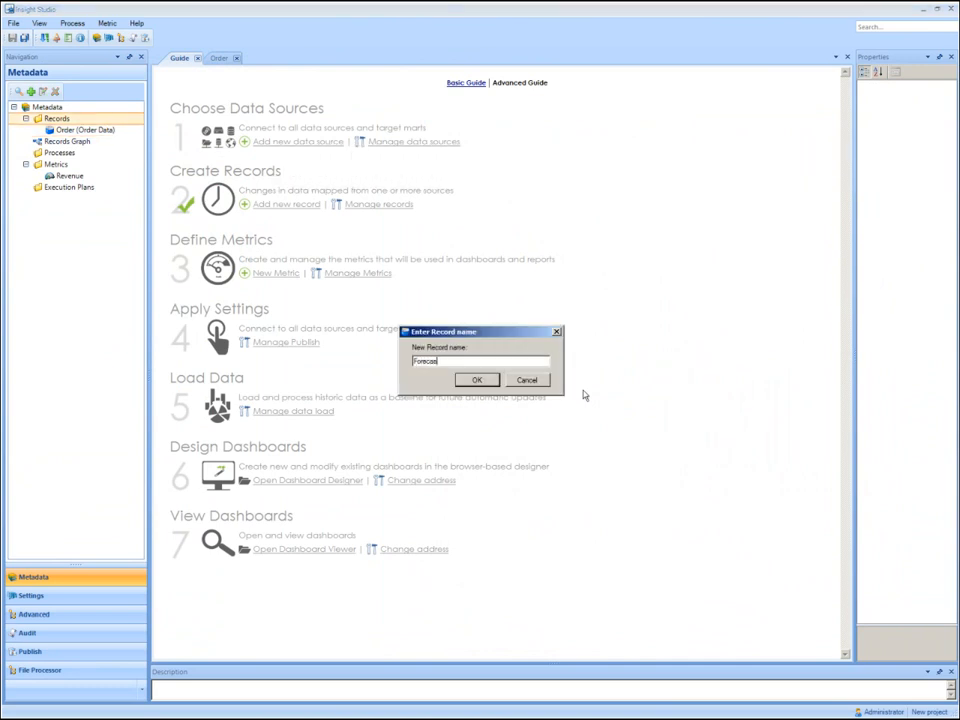
pyautogui.write('ne')
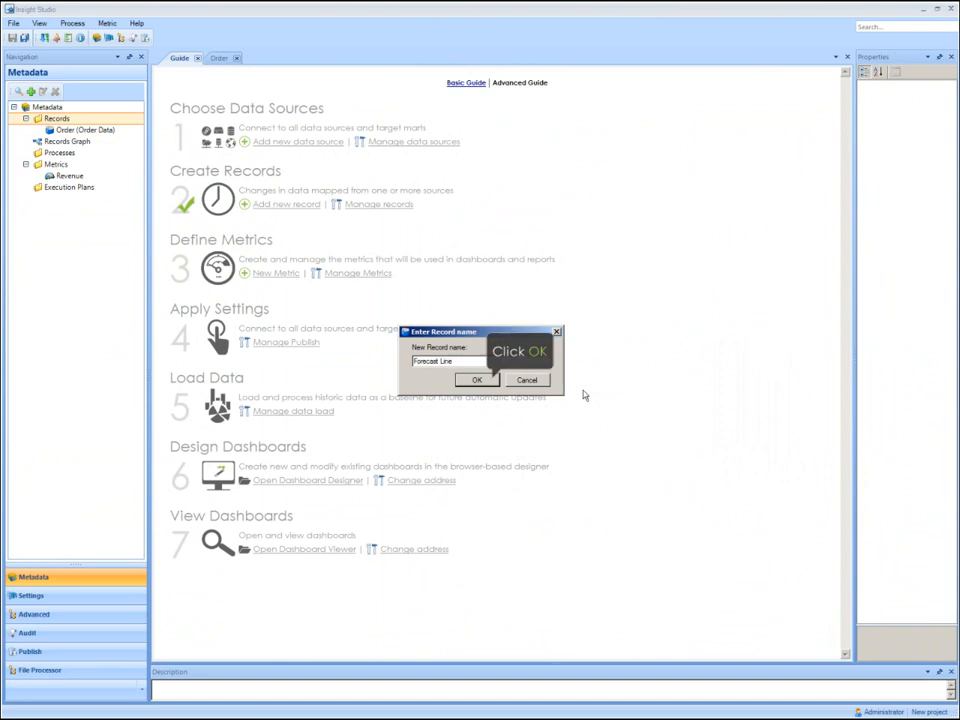
pyautogui.press('Return')
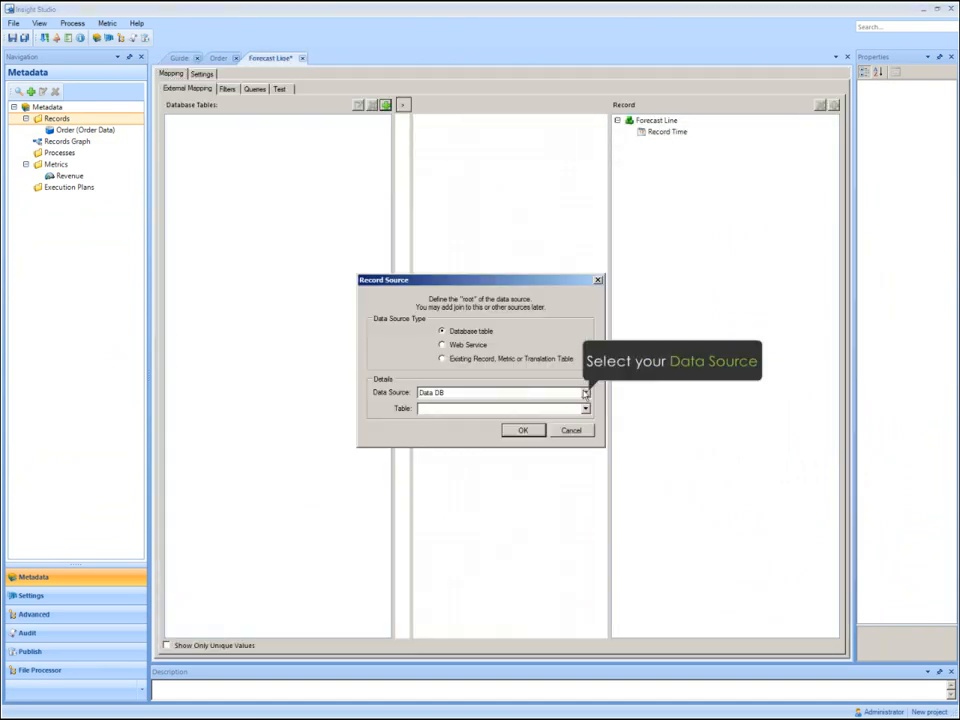
pyautogui.click(586, 393)
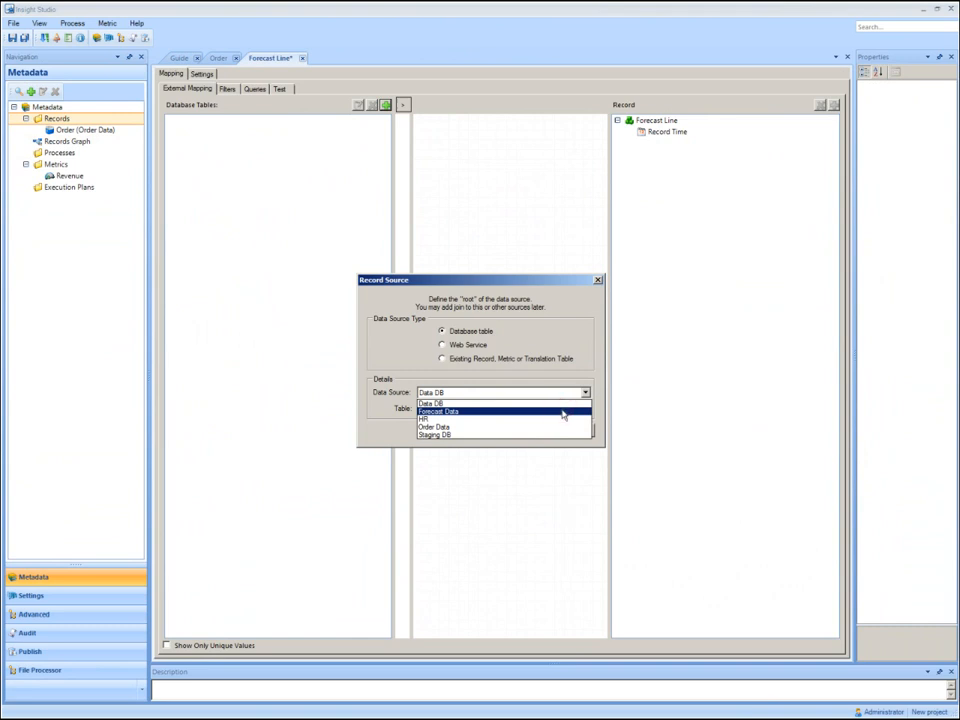
pyautogui.click(563, 412)
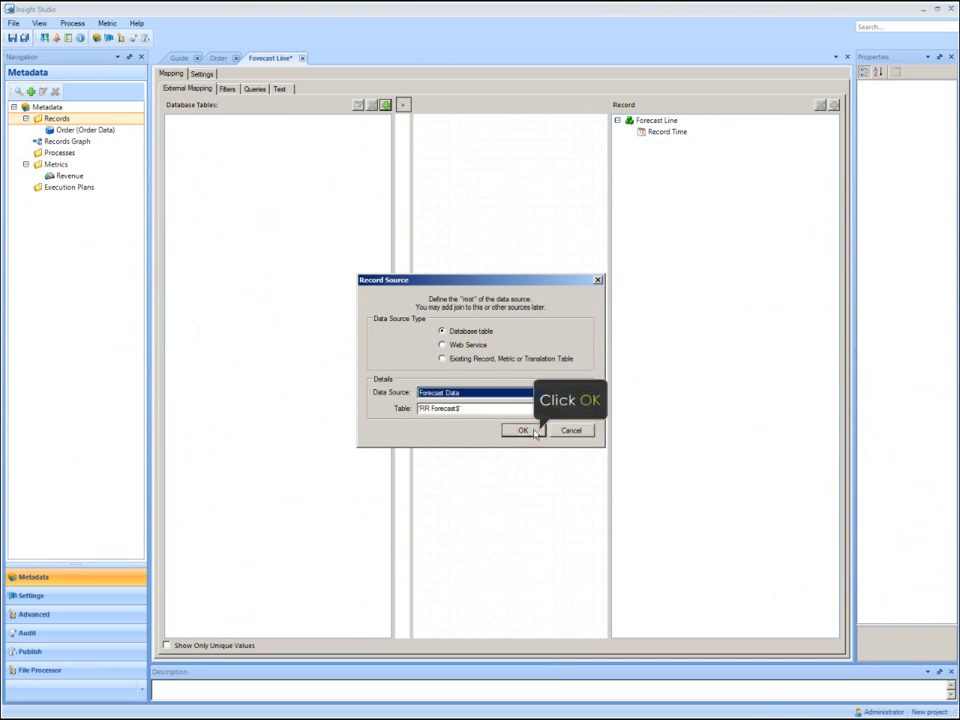
pyautogui.click(522, 430)
# Map date to Record Time in the Forecast Line record and add the Sales Target and Category fields.
pyautogui.moveTo(208, 166); pyautogui.dragTo(662, 145)
pyautogui.click(516, 404)
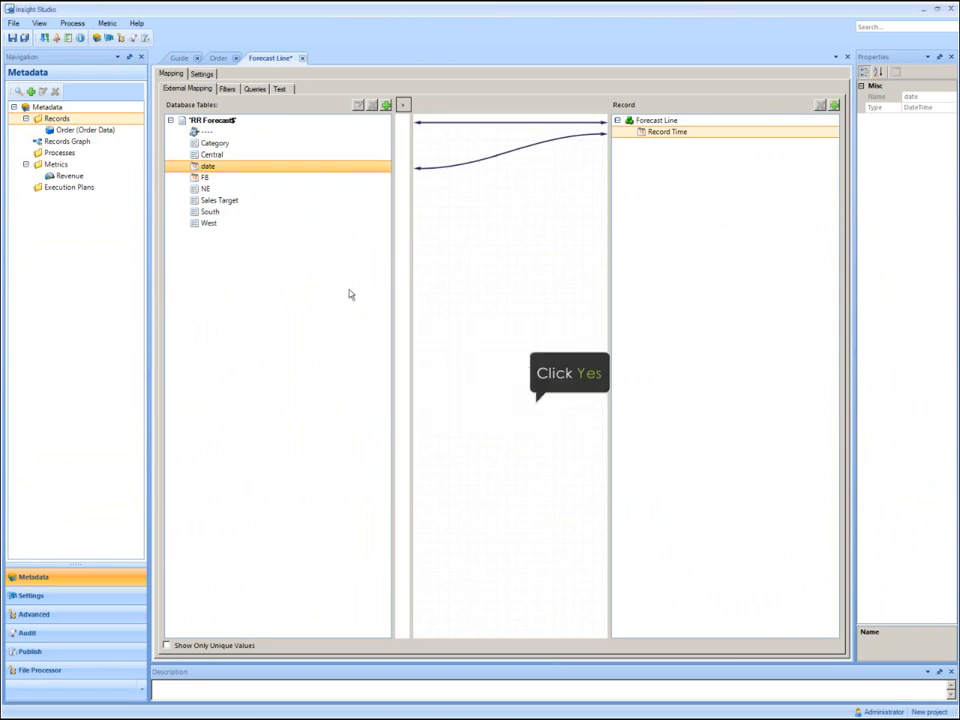
pyautogui.moveTo(222, 200); pyautogui.dragTo(649, 195)
pyautogui.moveTo(216, 143); pyautogui.dragTo(709, 212)
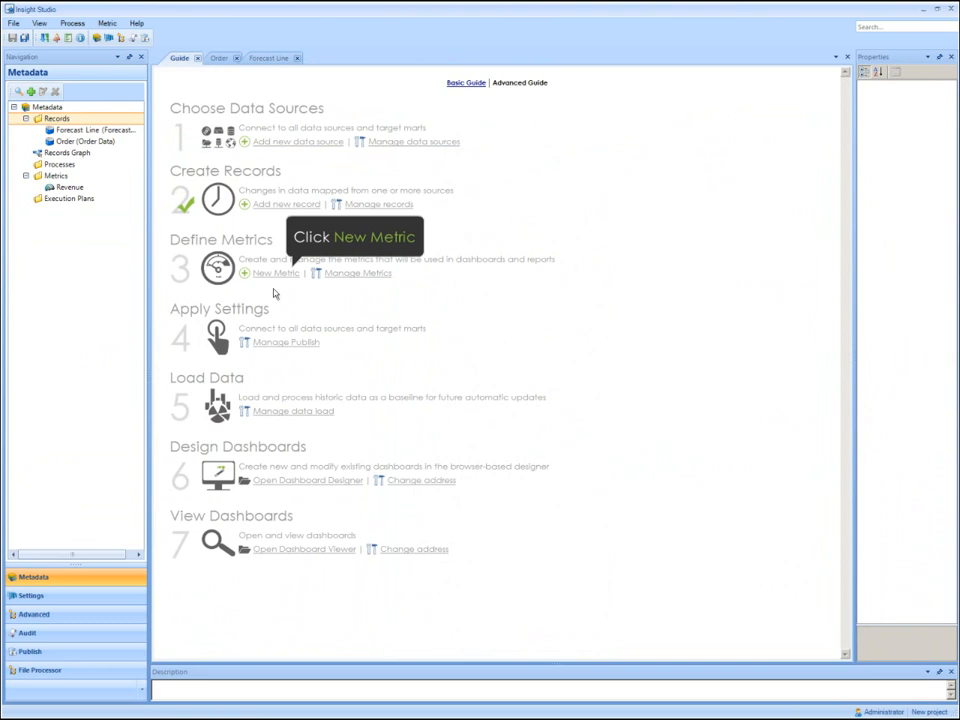
# Create a pre-processed metric based on the Forecast Line record and name it Total Forecast.
pyautogui.click(276, 274)
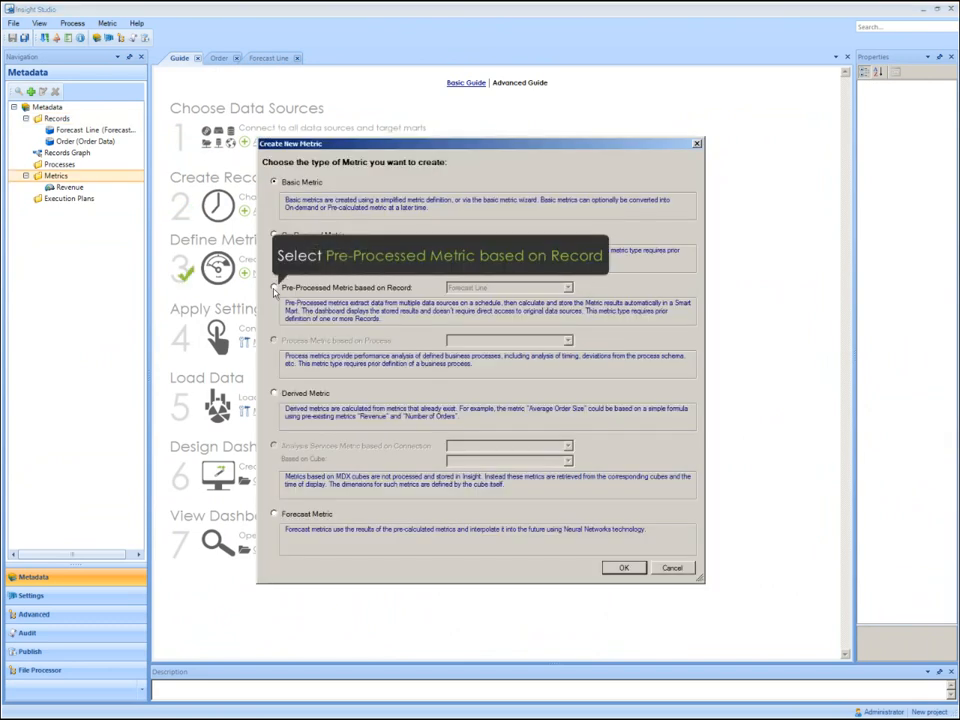
pyautogui.click(274, 288)
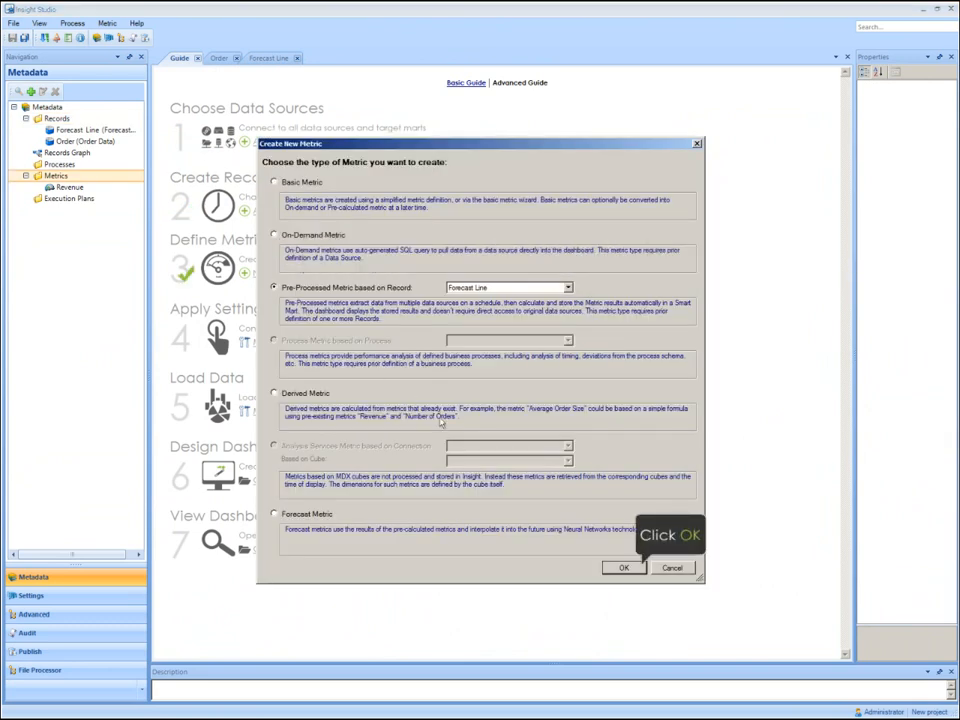
pyautogui.click(623, 567)
pyautogui.write('Total Forecast')
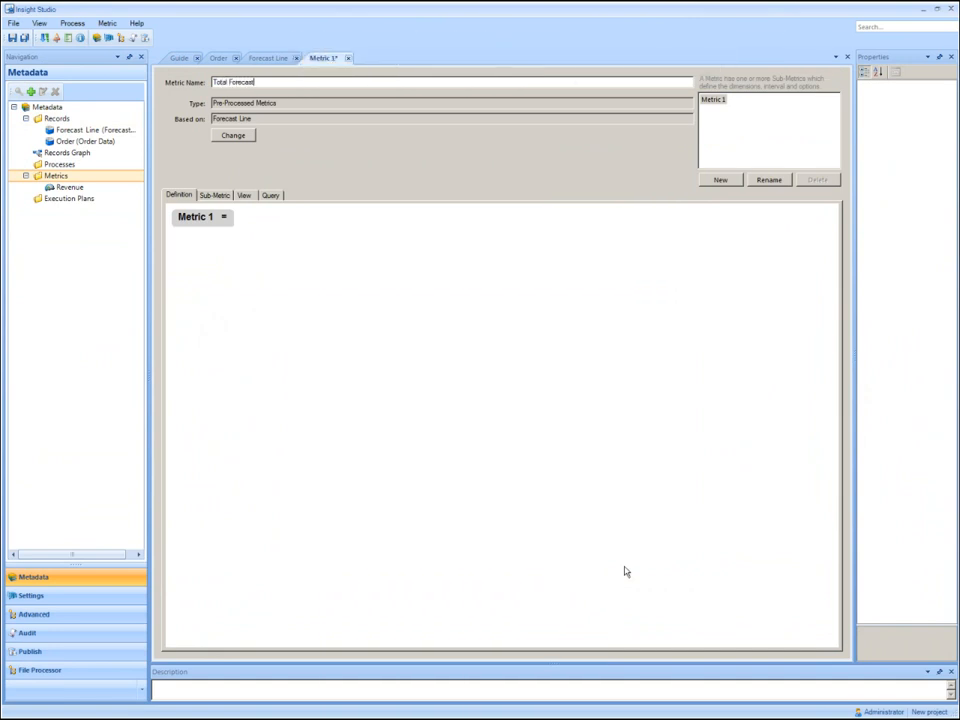
# Define Total Forecast as the sum of Sales Target over all Forecast Line records, then open the Revenue metric.
pyautogui.doubleClick(228, 219)
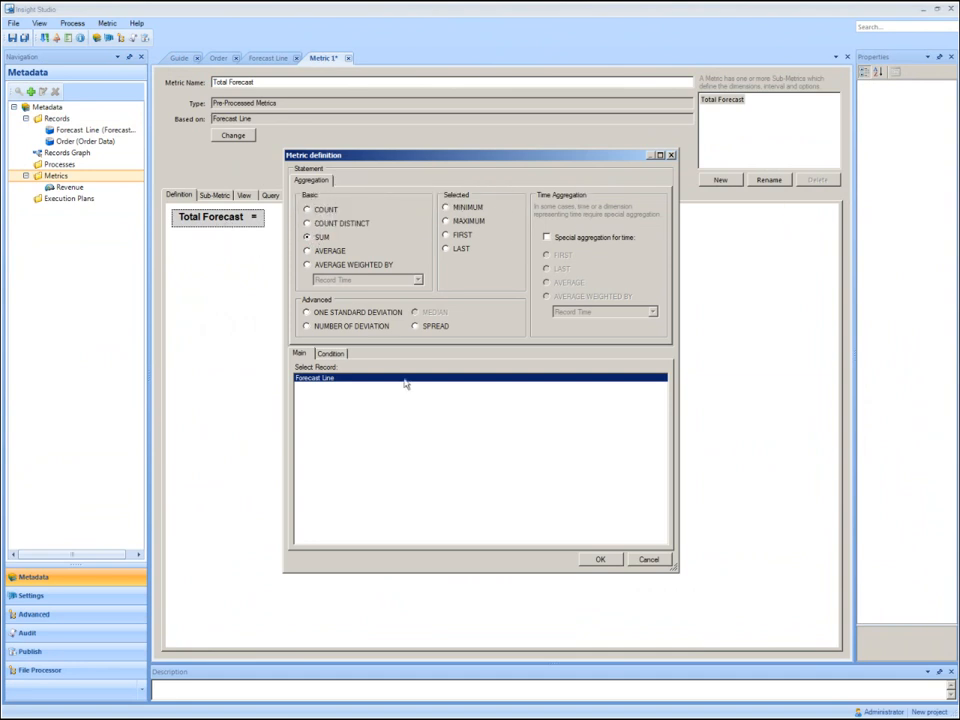
pyautogui.click(600, 560)
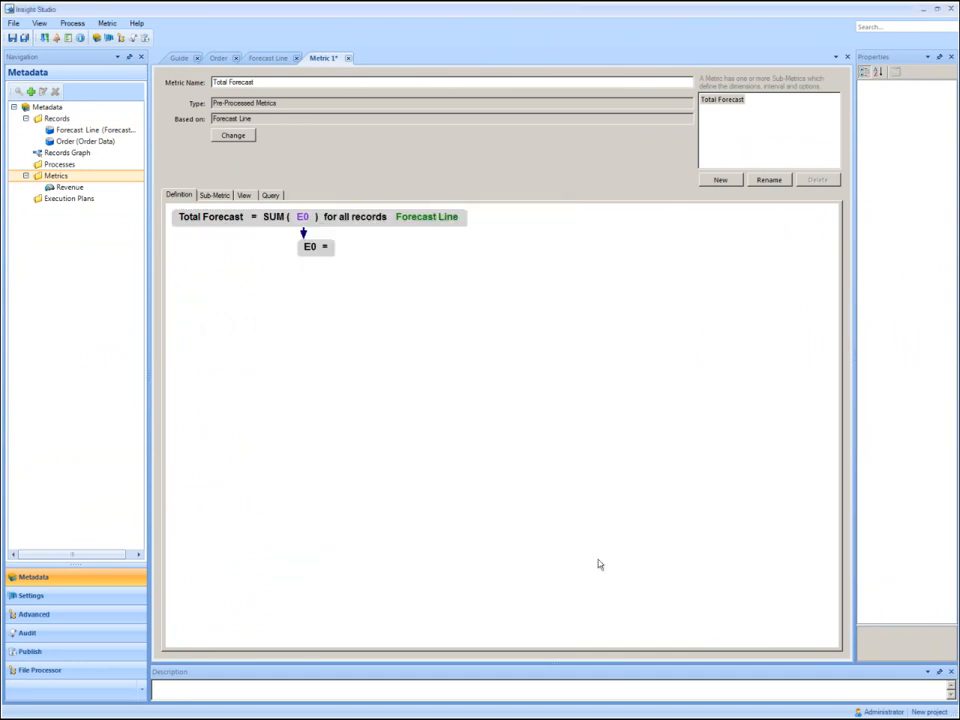
pyautogui.doubleClick(304, 248)
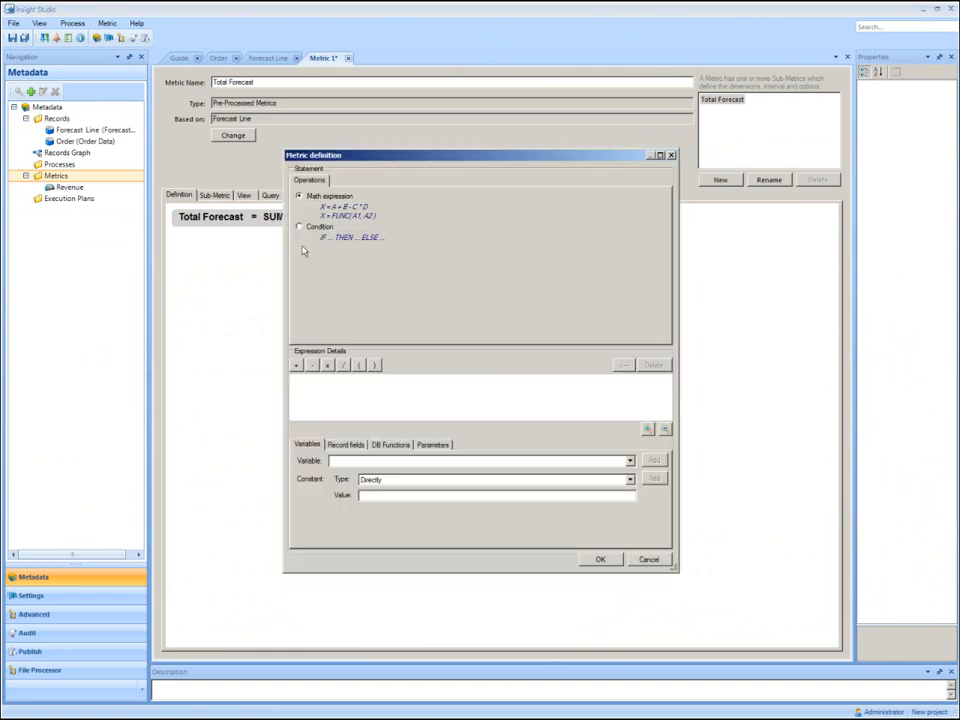
pyautogui.click(341, 446)
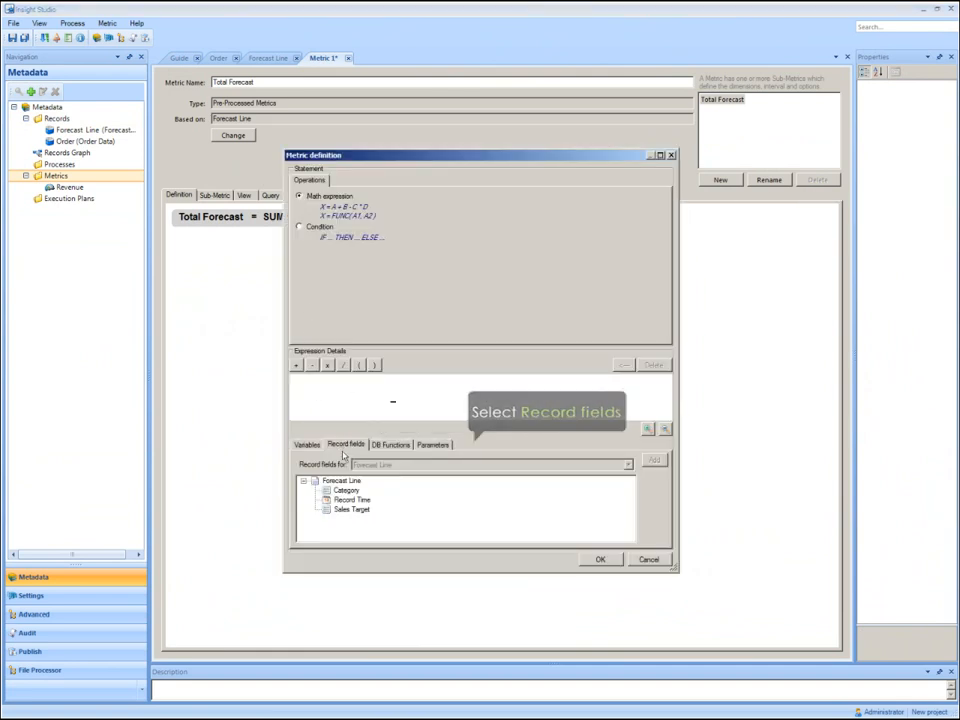
pyautogui.click(350, 510)
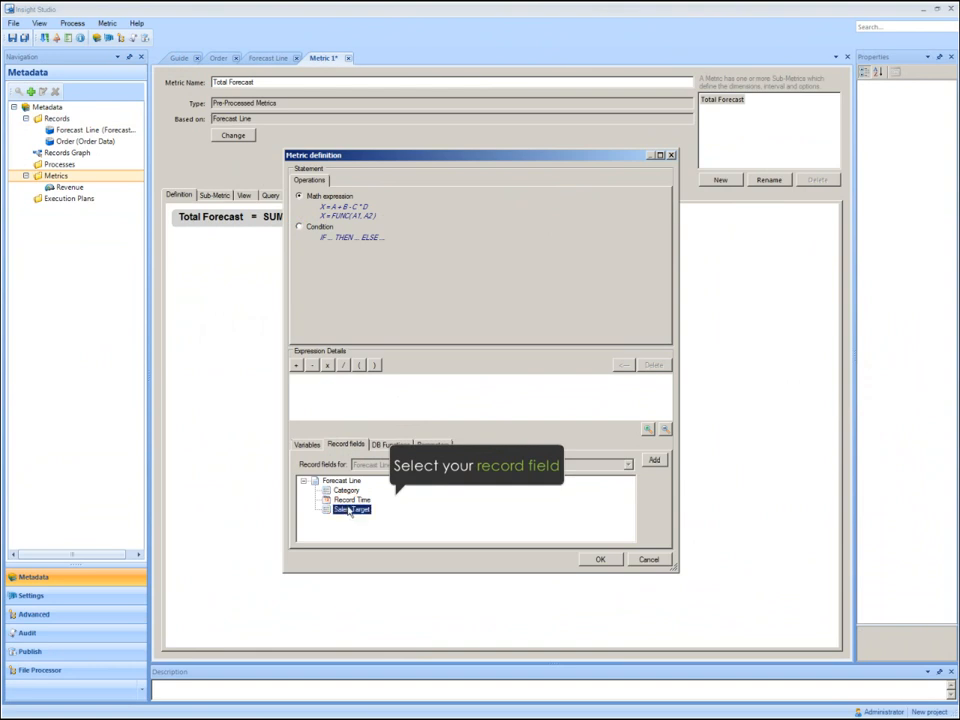
pyautogui.doubleClick(350, 510)
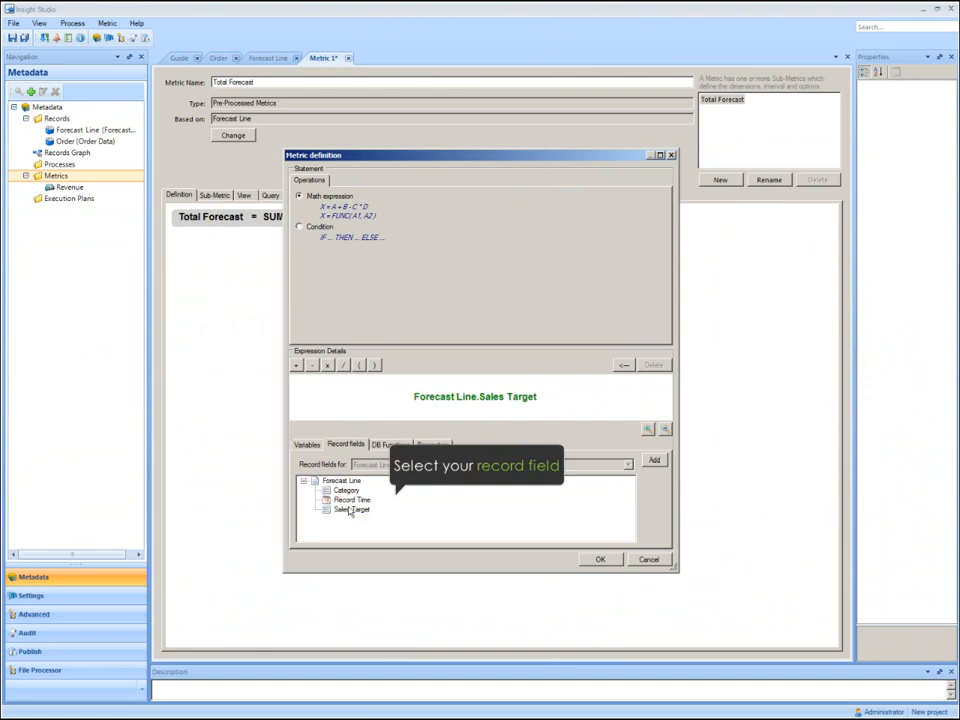
pyautogui.click(600, 559)
pyautogui.doubleClick(70, 187)
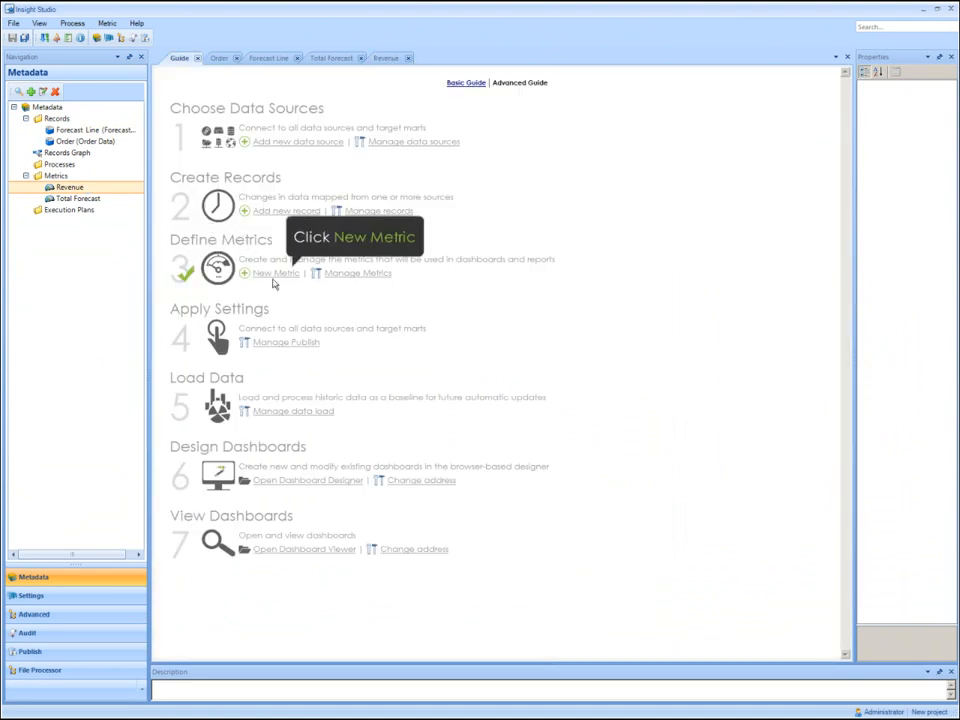
# Create a derived metric and name it Percent Of Forecast.
pyautogui.click(276, 273)
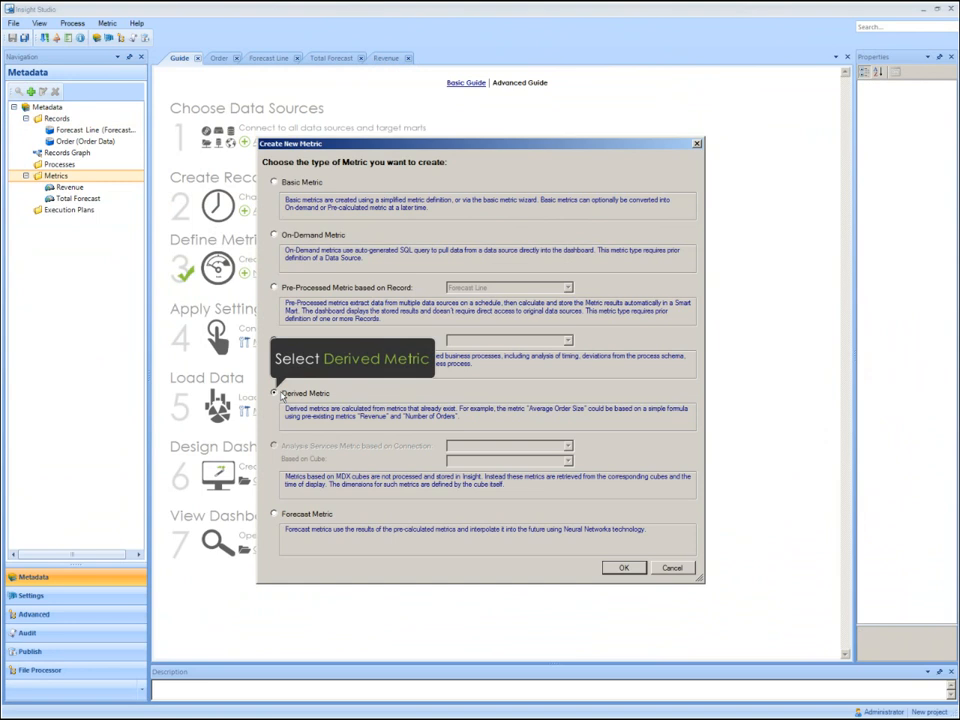
pyautogui.click(276, 393)
pyautogui.click(622, 567)
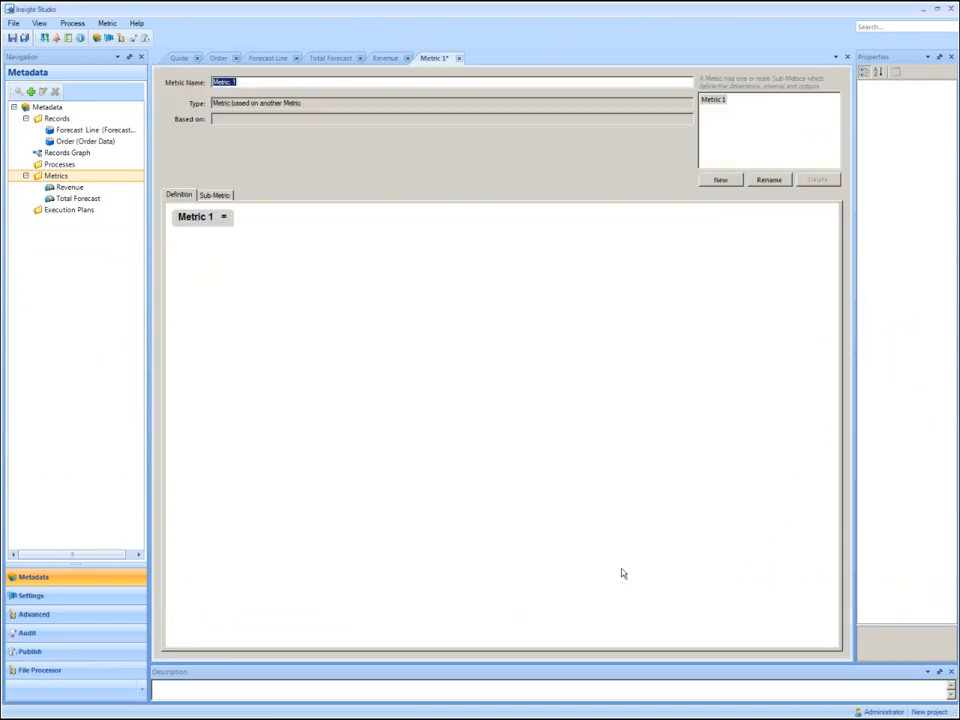
pyautogui.write('Percent Of Forecast')
# Define the Percent Of Forecast metric with the expression Revenue / Total Forecast.
pyautogui.doubleClick(221, 221)
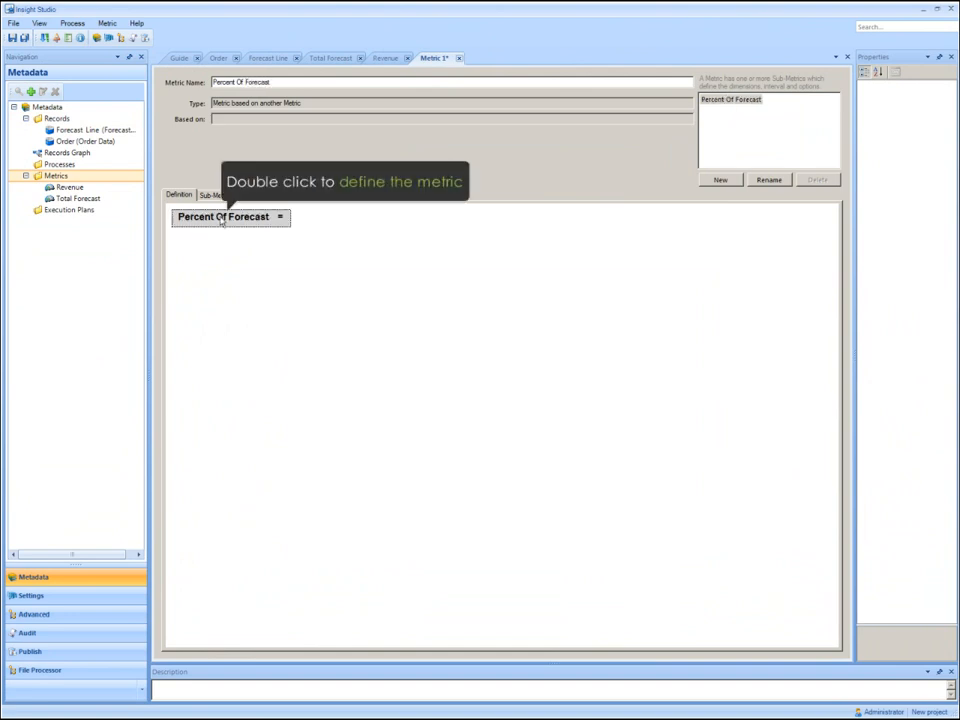
pyautogui.doubleClick(221, 218)
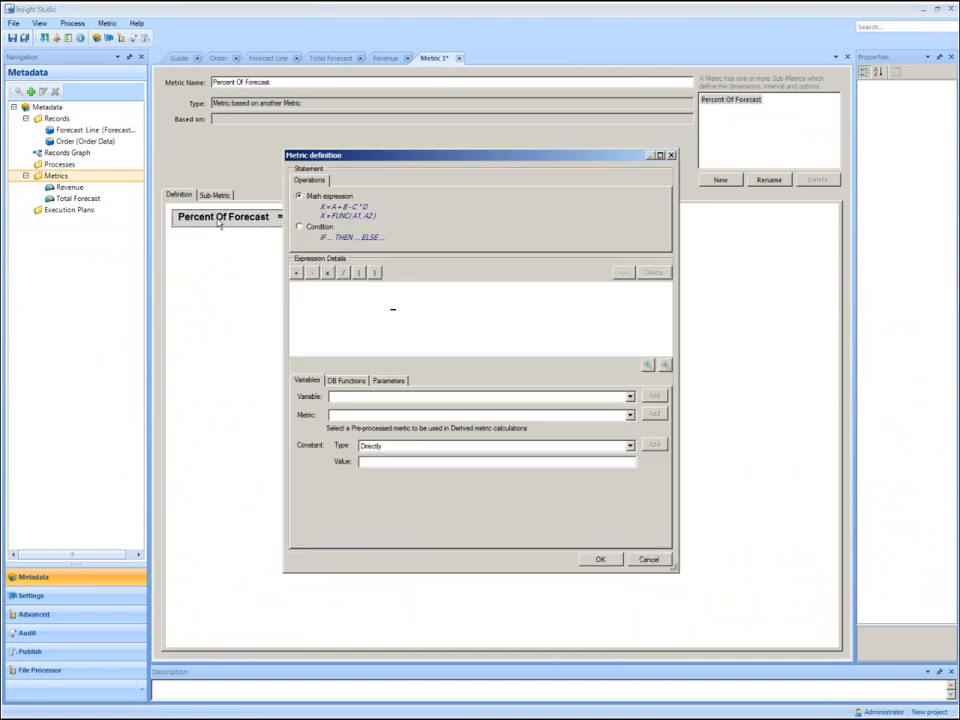
pyautogui.click(346, 414)
pyautogui.click(347, 427)
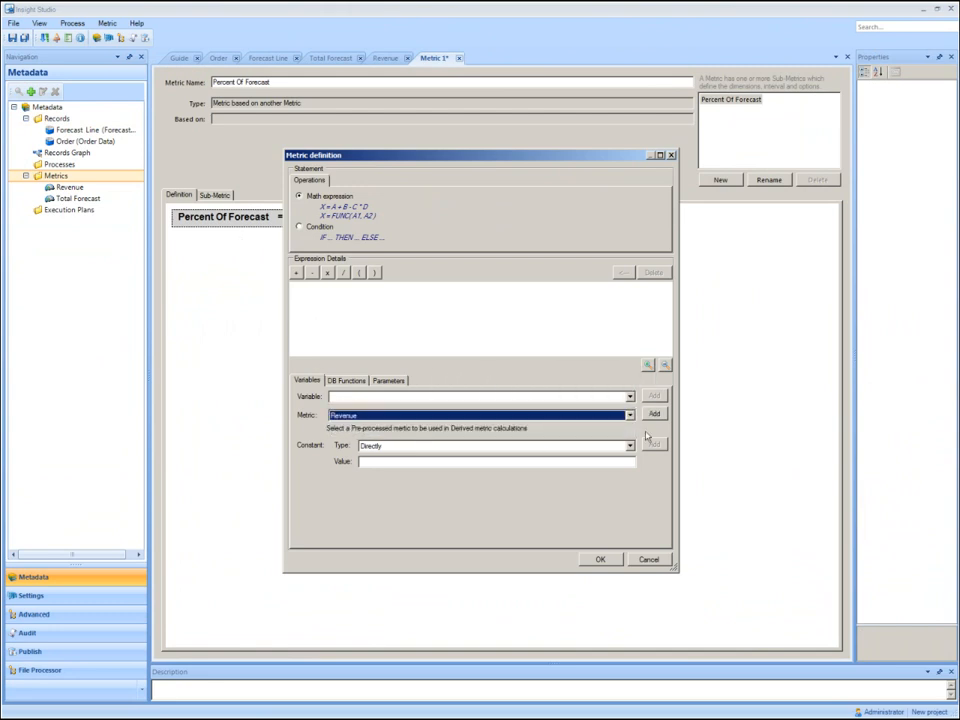
pyautogui.click(654, 414)
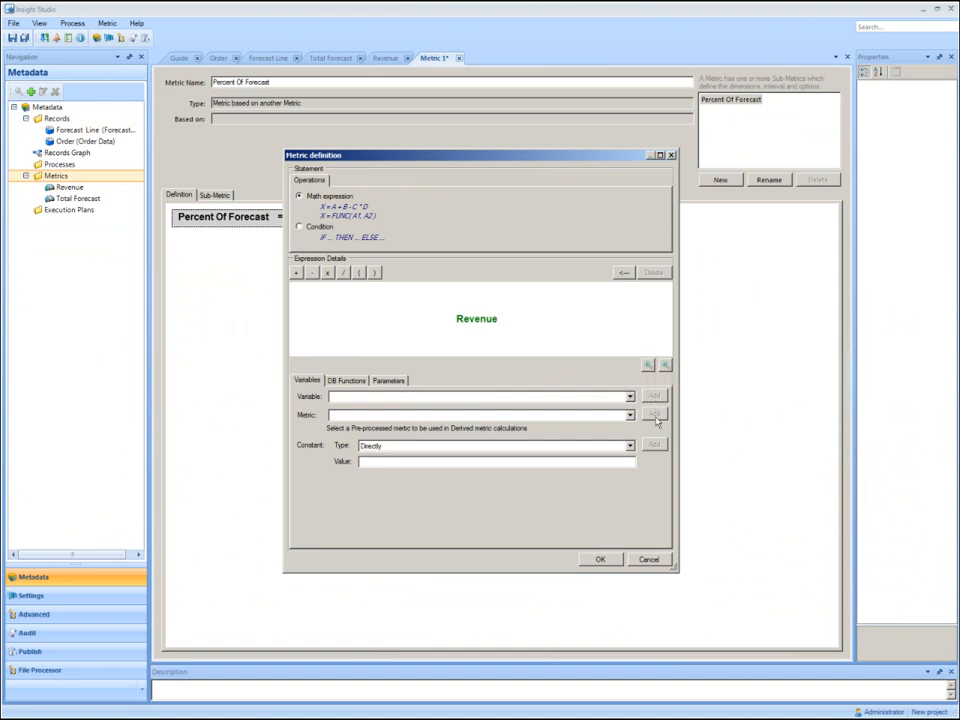
pyautogui.click(343, 273)
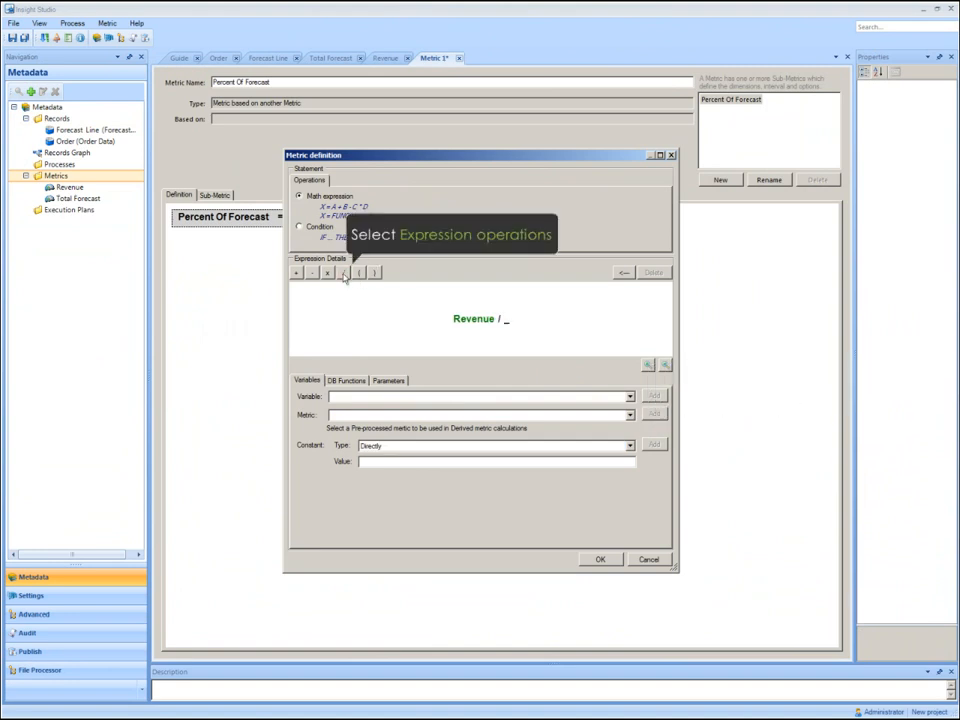
pyautogui.click(377, 416)
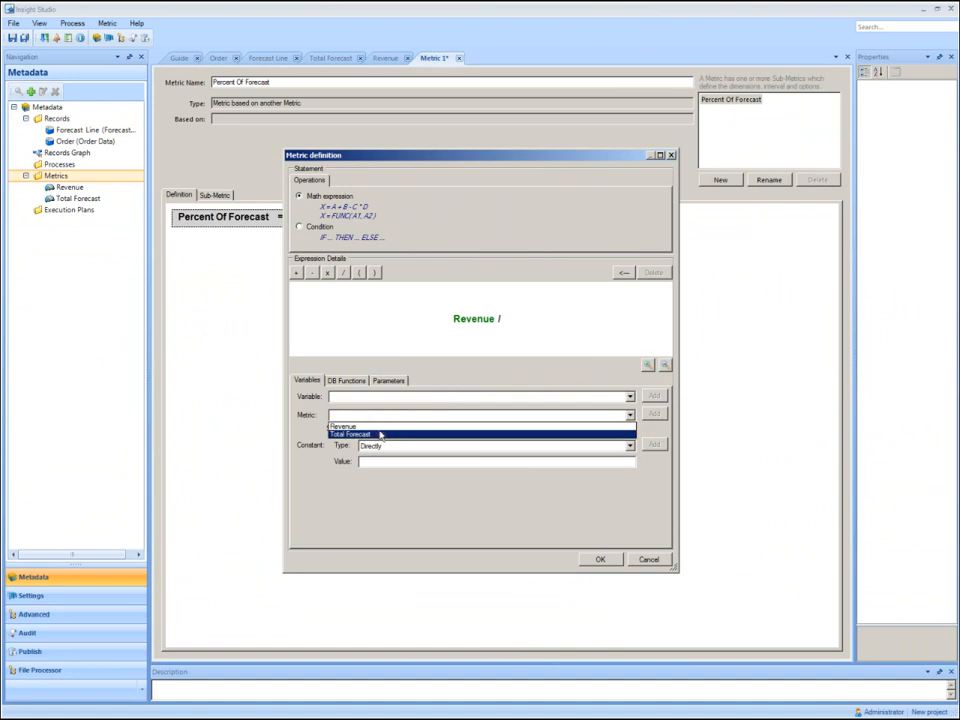
pyautogui.click(380, 435)
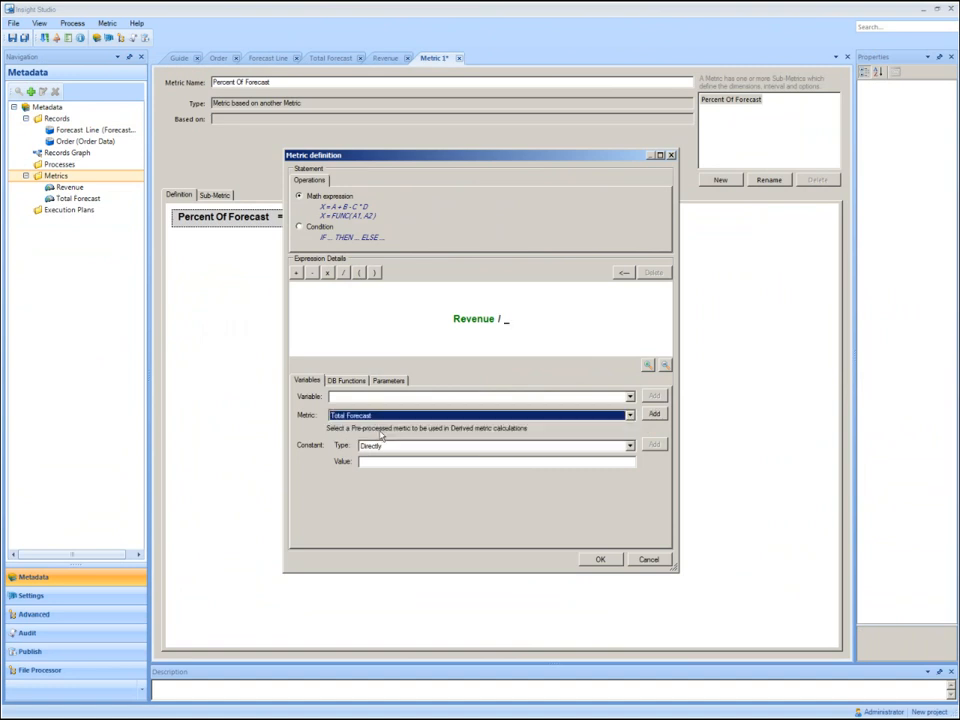
pyautogui.click(655, 414)
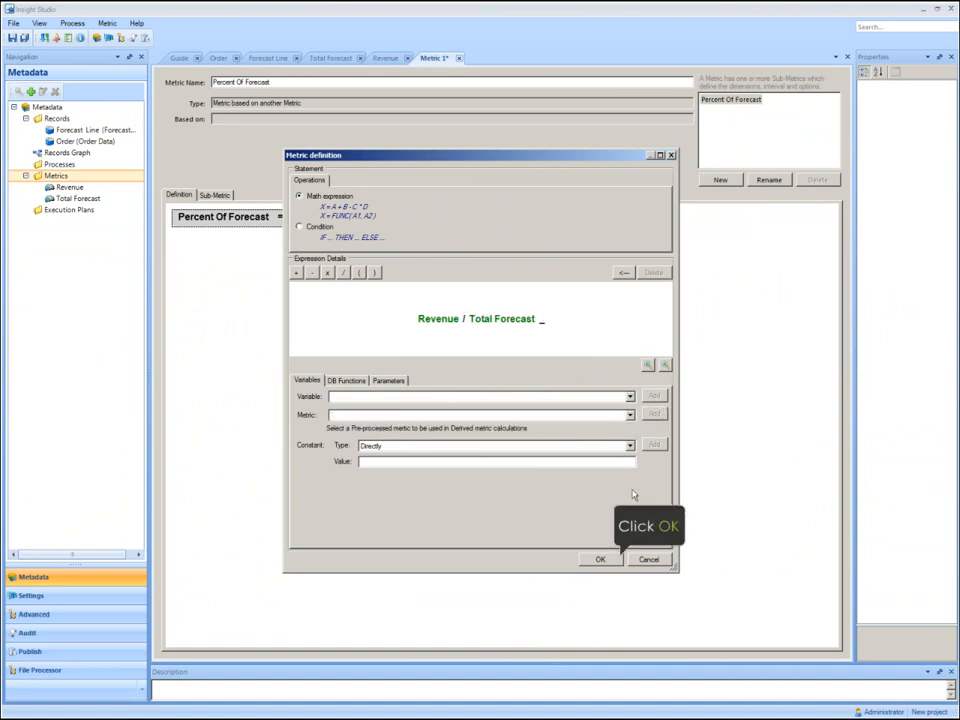
pyautogui.click(603, 558)
# Set the results format of Percent Of Forecast to percent with no decimals and save the metric.
pyautogui.click(228, 195)
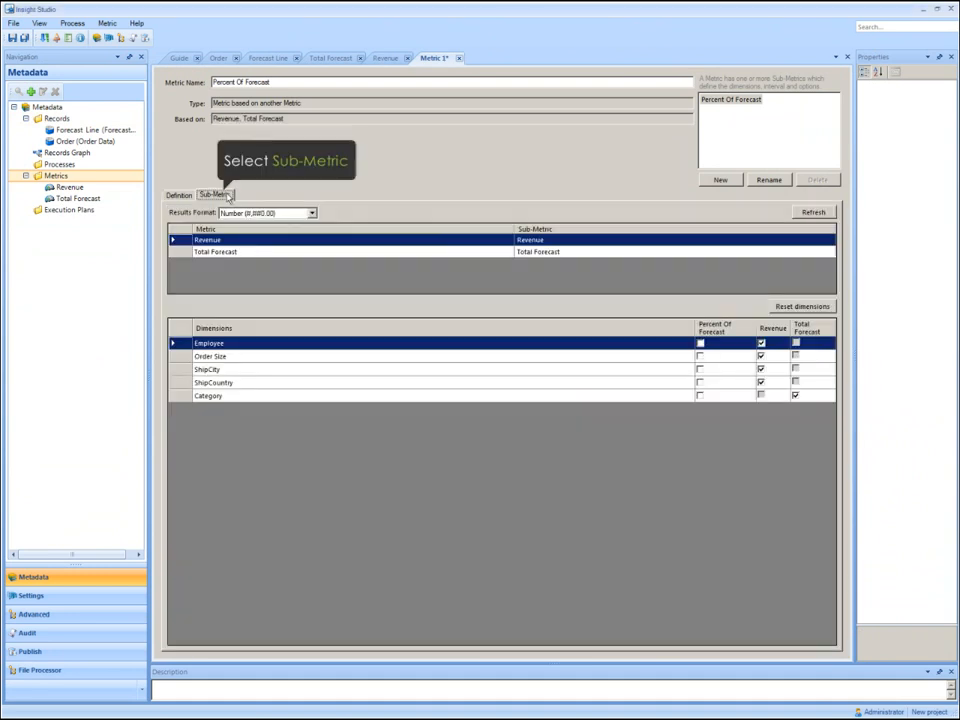
pyautogui.click(312, 213)
pyautogui.click(280, 277)
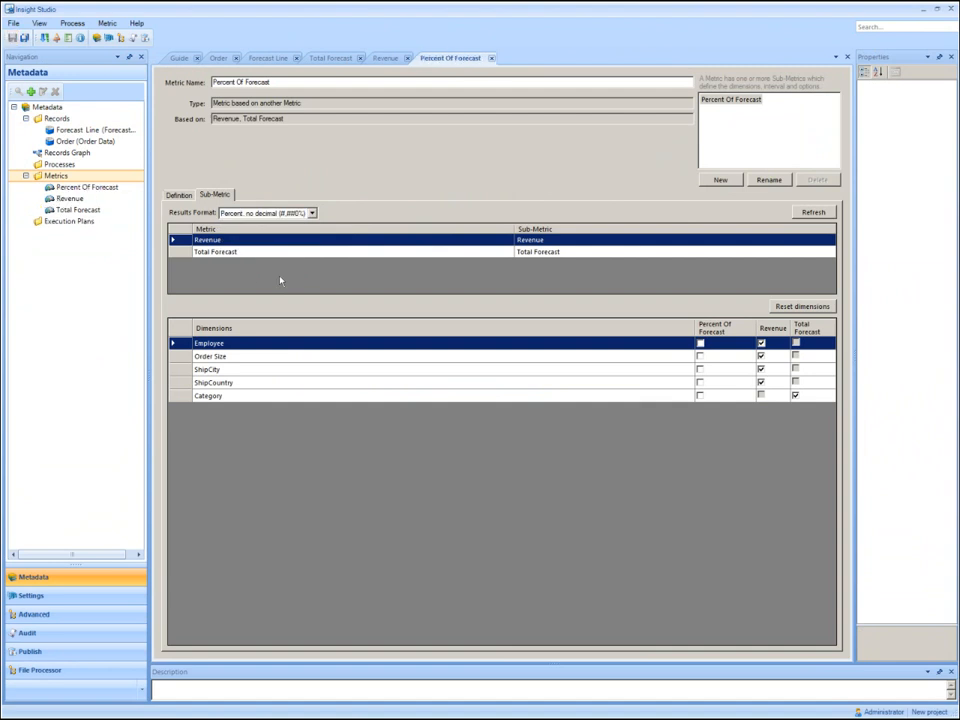
# Publish the record and metric changes with the Publish-Default configuration, preserving the existing data.
pyautogui.click(180, 59)
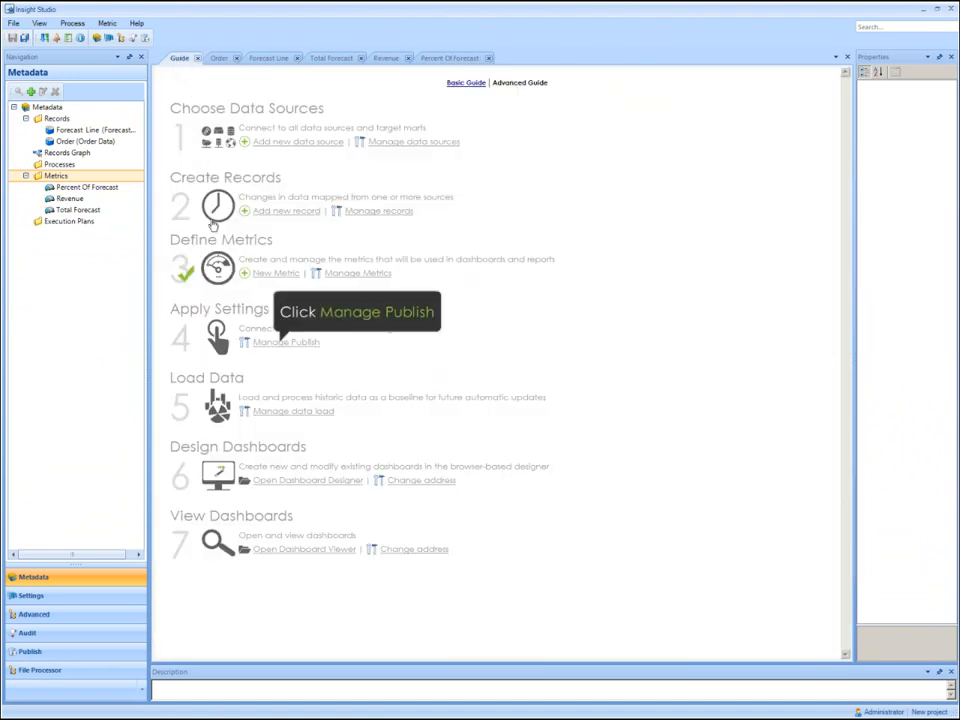
pyautogui.click(284, 342)
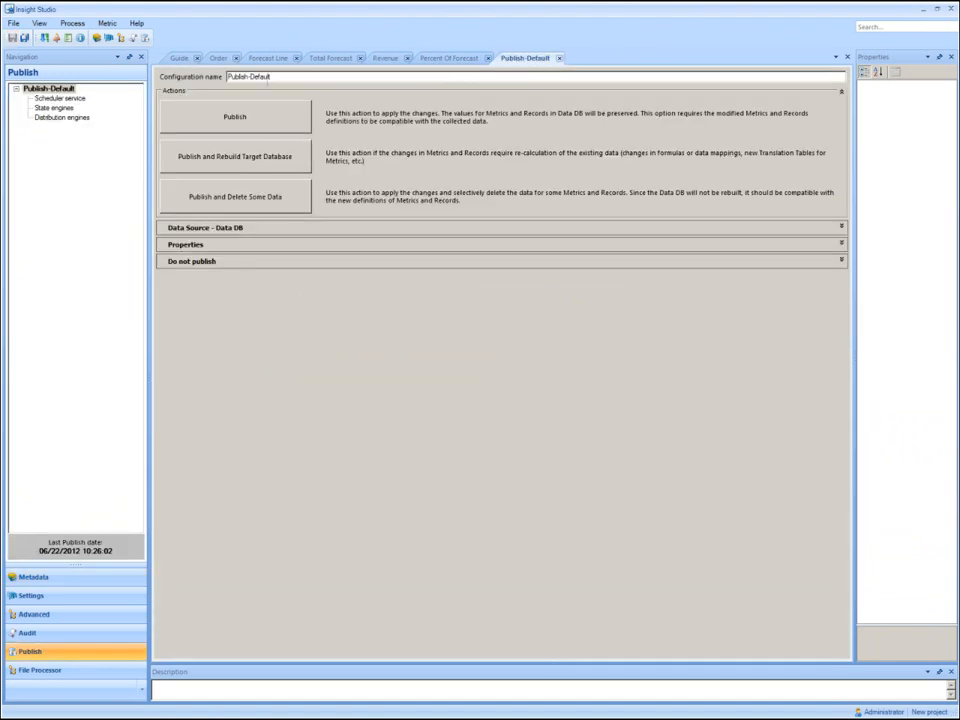
pyautogui.click(264, 123)
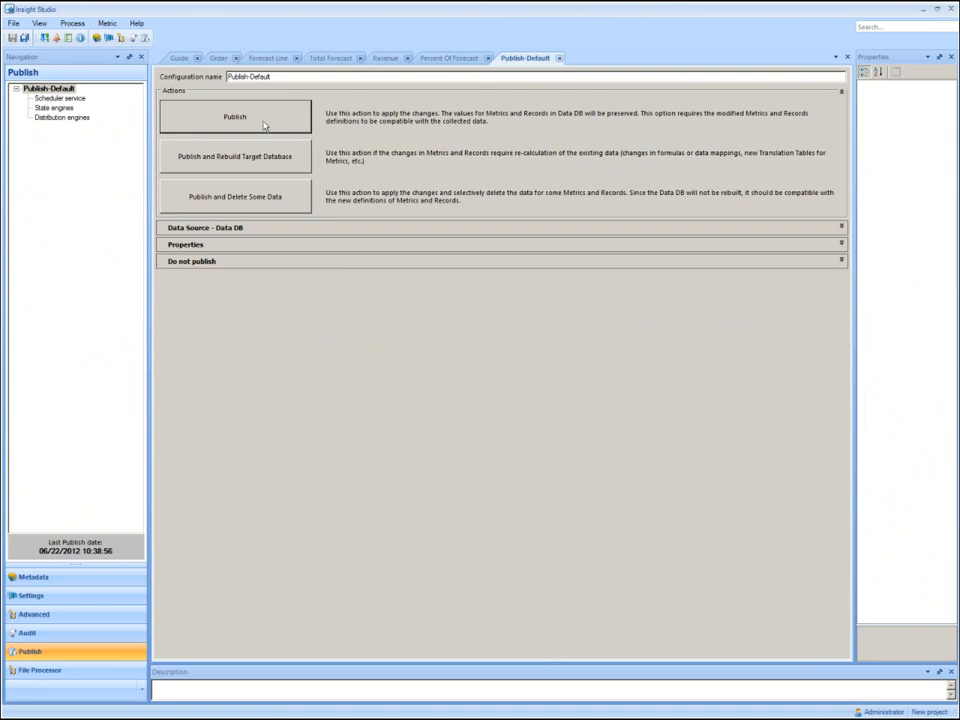
# Run a manual data load of all records and metrics from the beginning of times to the current time.
pyautogui.click(180, 59)
pyautogui.click(285, 413)
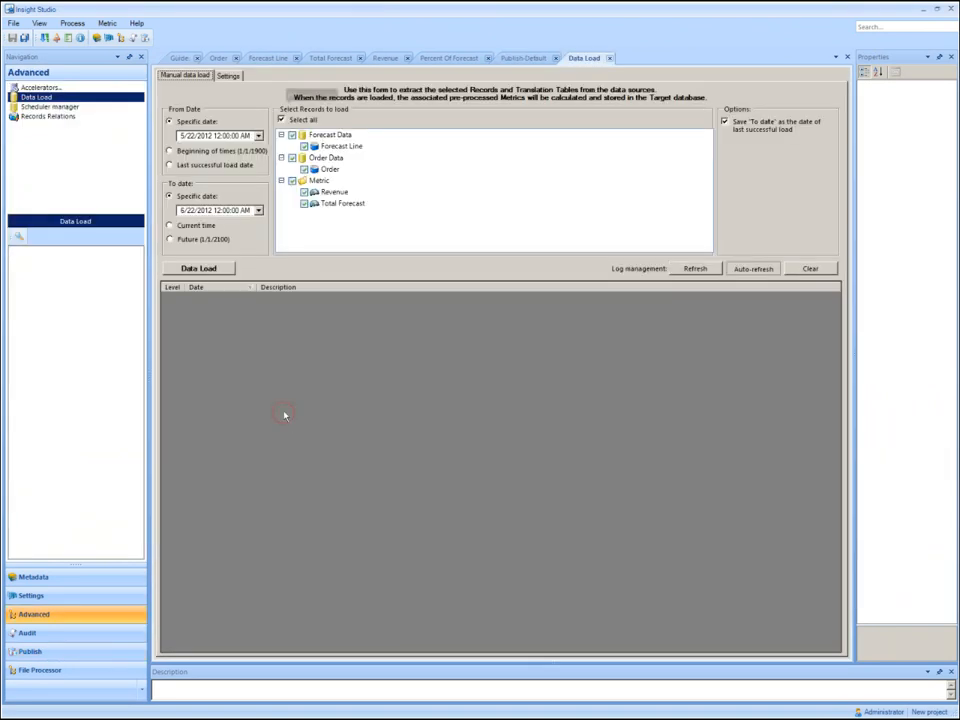
pyautogui.click(180, 226)
pyautogui.click(193, 270)
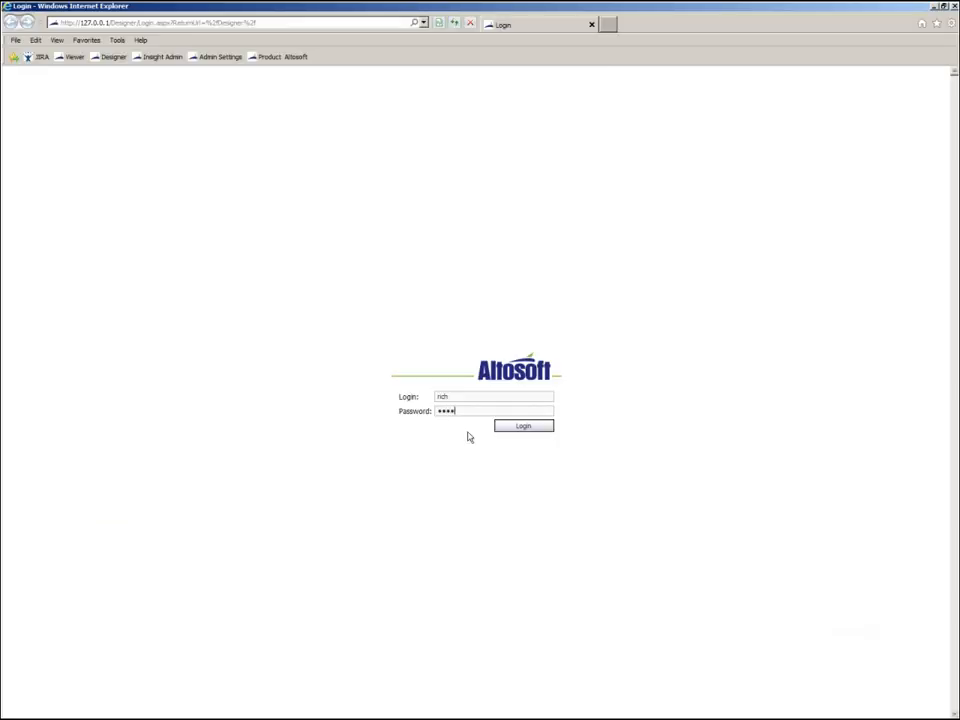
# Log in to Altosoft InsightBI Designer and create a view named Main View in New project.
pyautogui.click(525, 426)
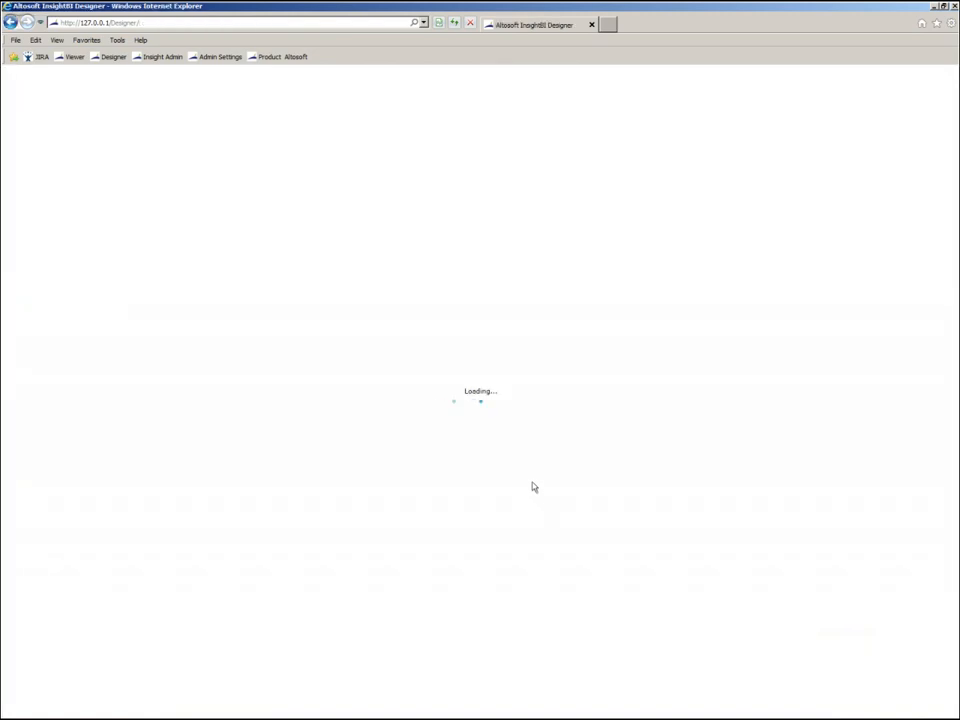
pyautogui.click(513, 470)
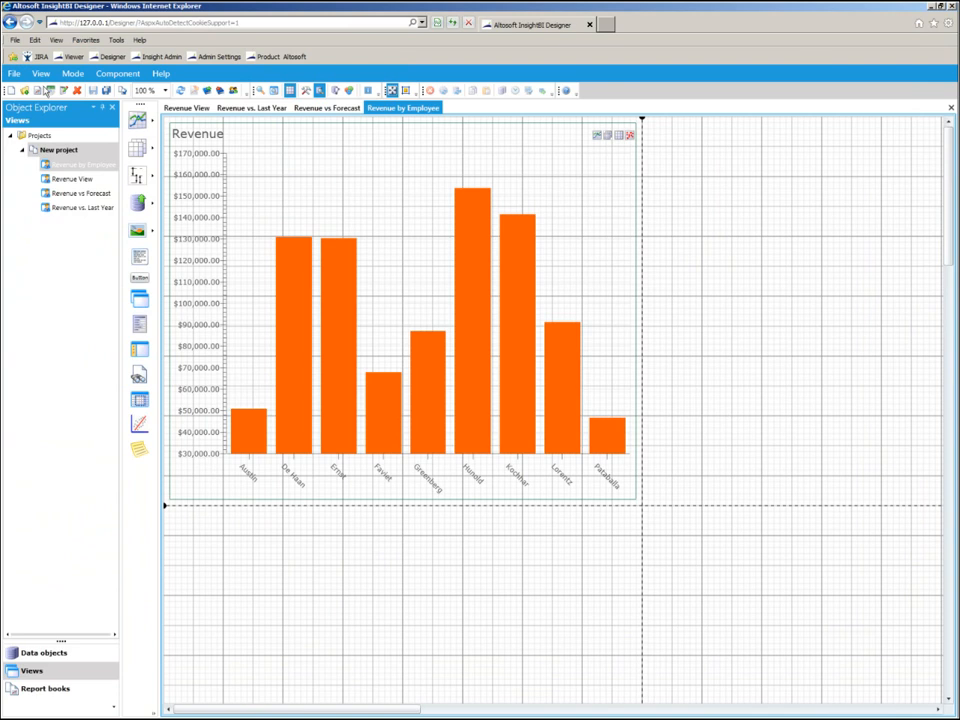
pyautogui.rightClick(68, 151)
pyautogui.click(100, 163)
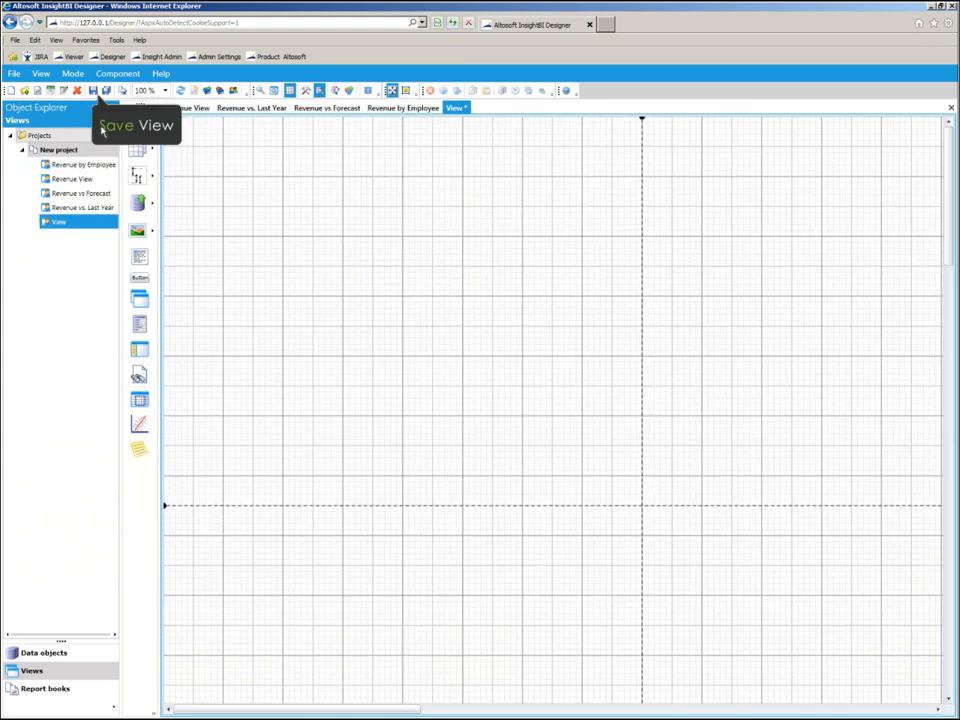
pyautogui.click(93, 91)
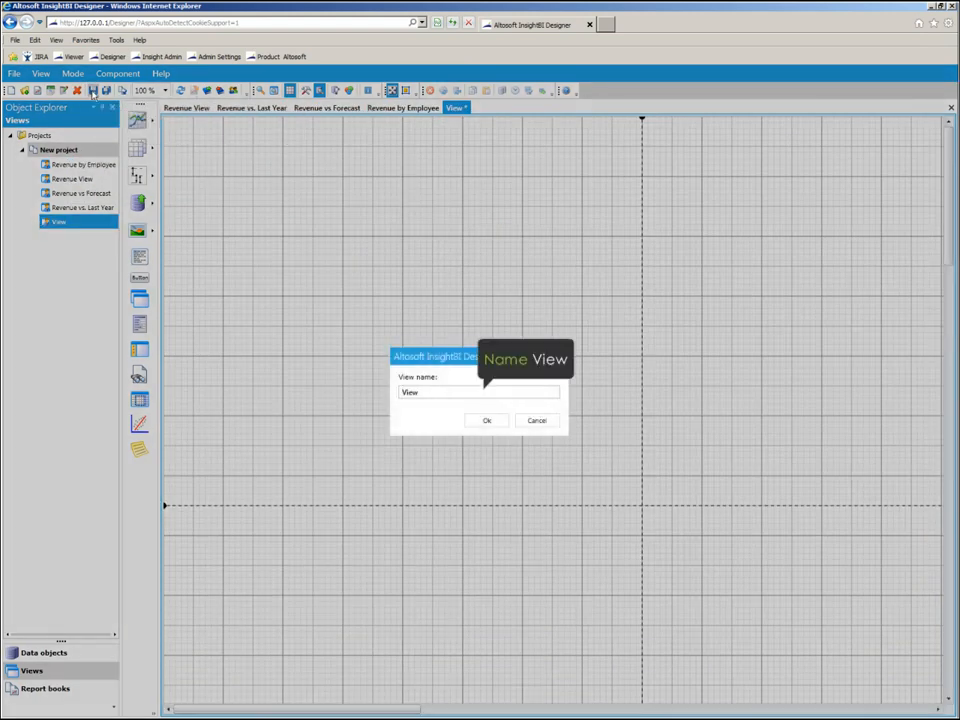
pyautogui.write('Main')
pyautogui.press('Return')
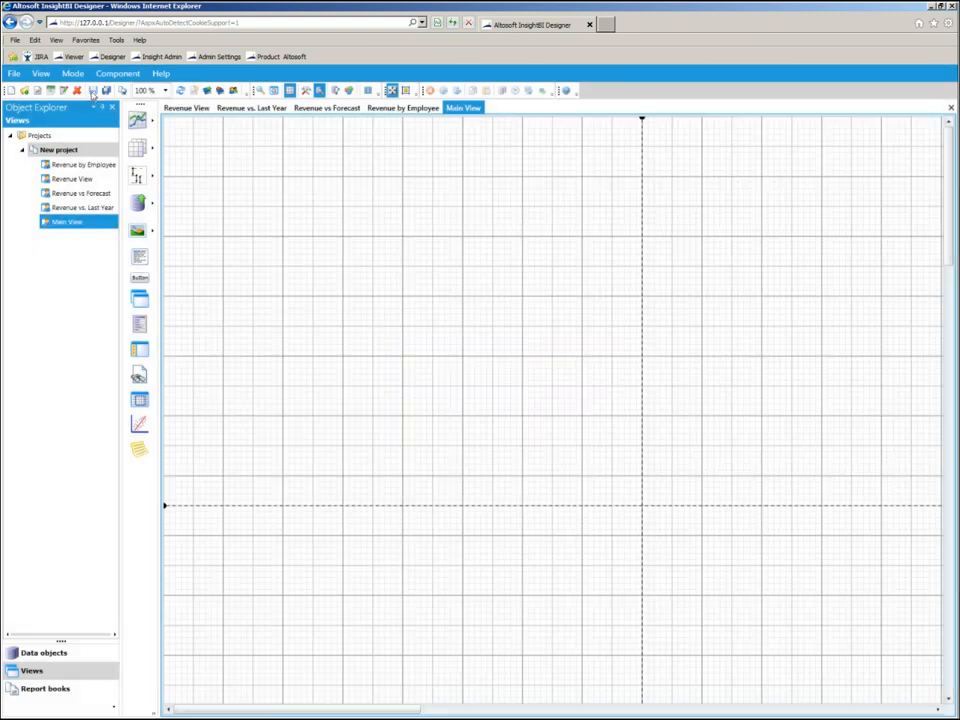
# Place an image component at the upper-left corner of Main View and load logo.png from the LocalLibrary folder into it.
pyautogui.moveTo(140, 230); pyautogui.dragTo(170, 124)
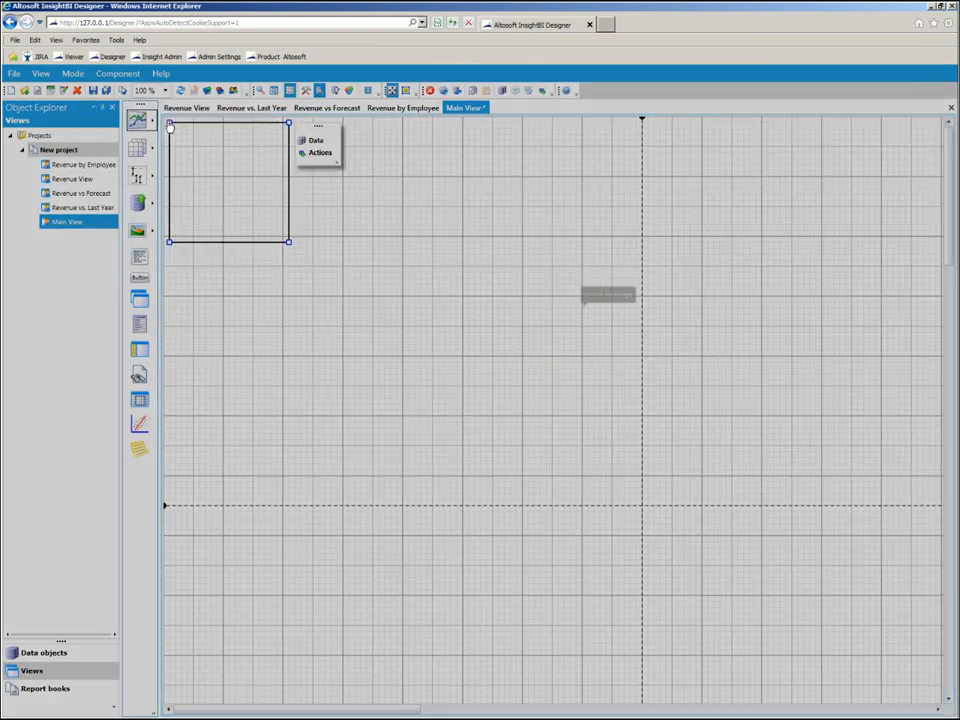
pyautogui.click(529, 326)
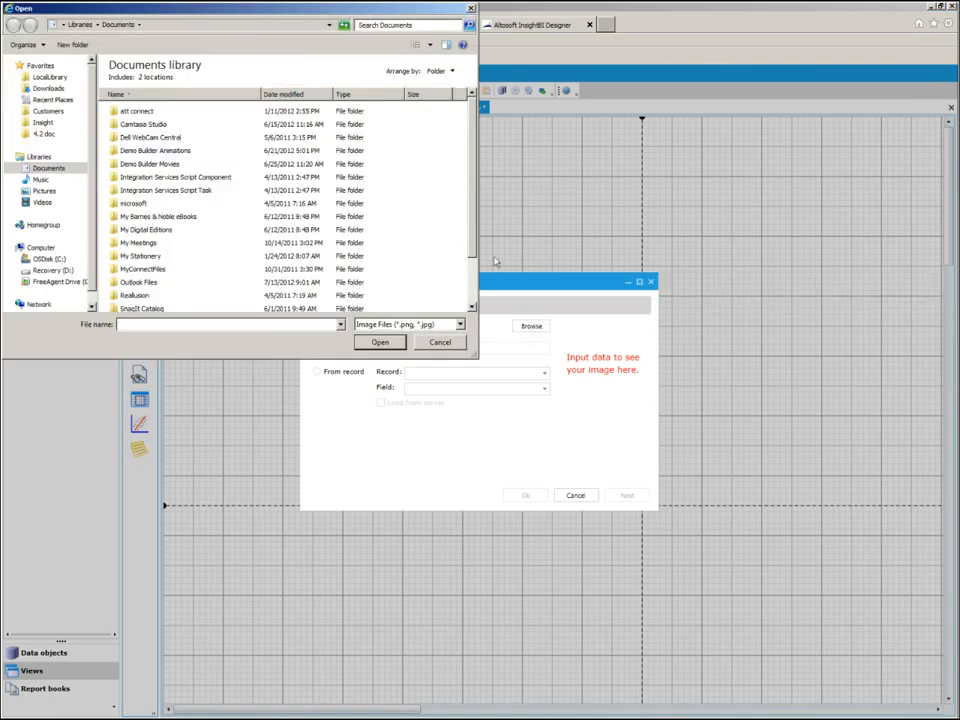
pyautogui.scroll(-2, 472, 229)
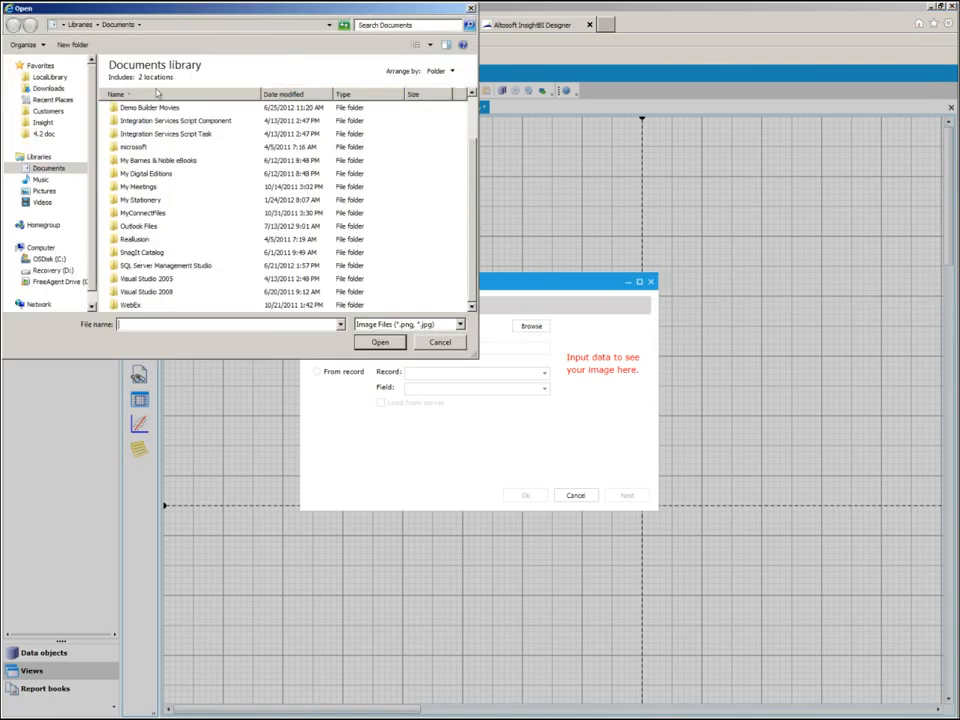
pyautogui.click(47, 77)
pyautogui.scroll(-10, 400, 150)
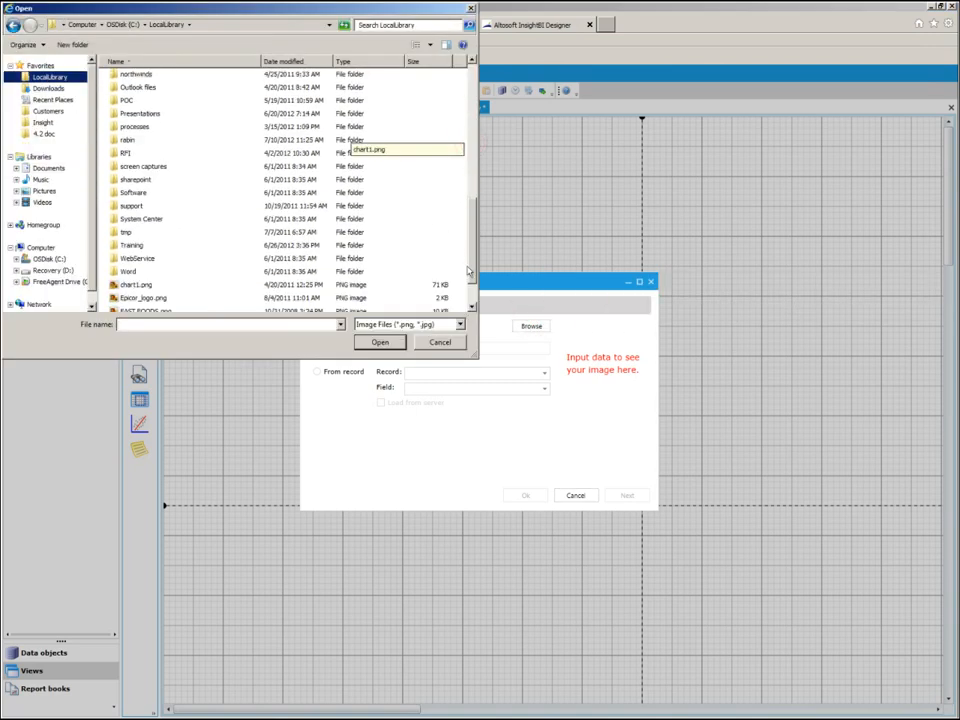
pyautogui.click(133, 291)
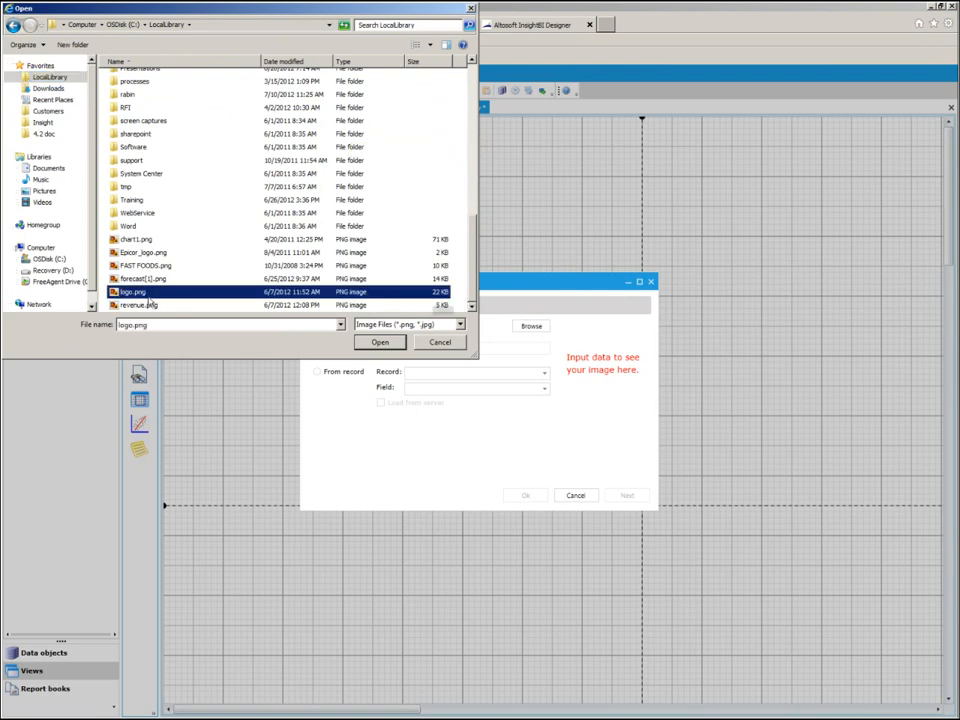
pyautogui.click(380, 342)
pyautogui.click(525, 495)
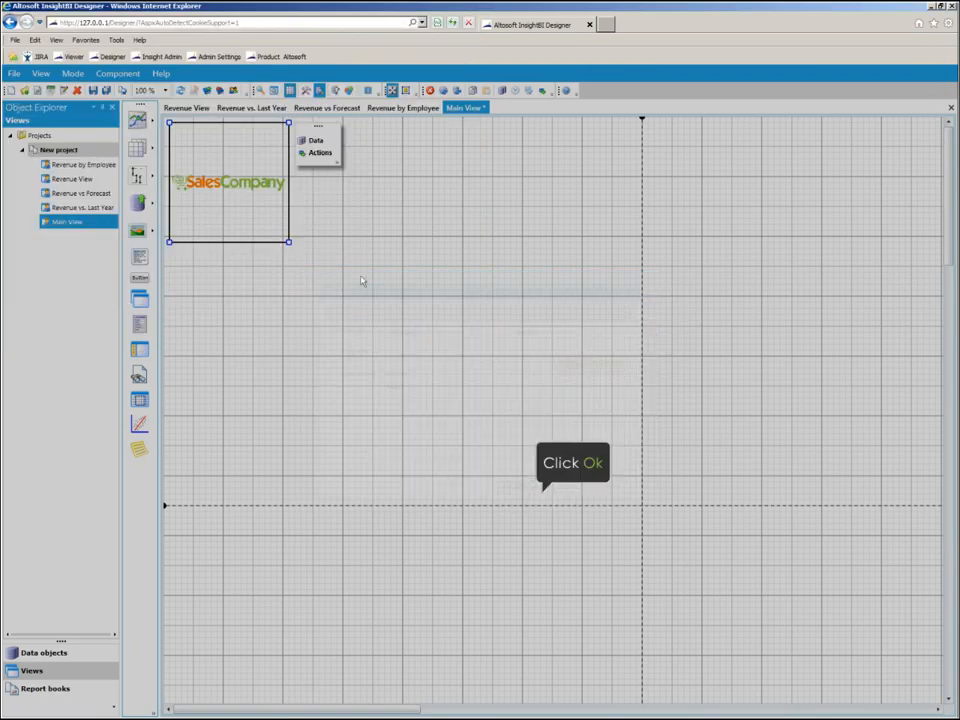
# Reduce the logo image's height to fit the logo and add a text component beside it reading "Operations Dashboard".
pyautogui.moveTo(291, 244); pyautogui.dragTo(290, 148)
pyautogui.moveTo(140, 258); pyautogui.dragTo(331, 141)
pyautogui.write('Operations Dashboard')
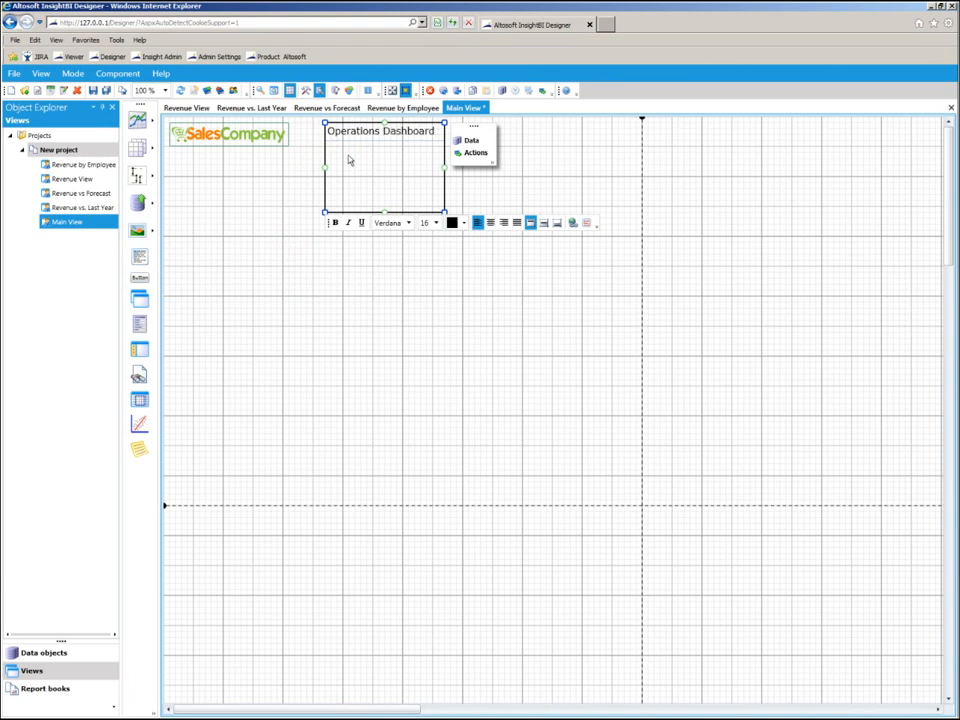
# Set the title text's font size to 28 and resize its box so the title fits on one line.
pyautogui.hotkey('ctrl', 'a')
pyautogui.click(436, 223)
pyautogui.click(425, 304)
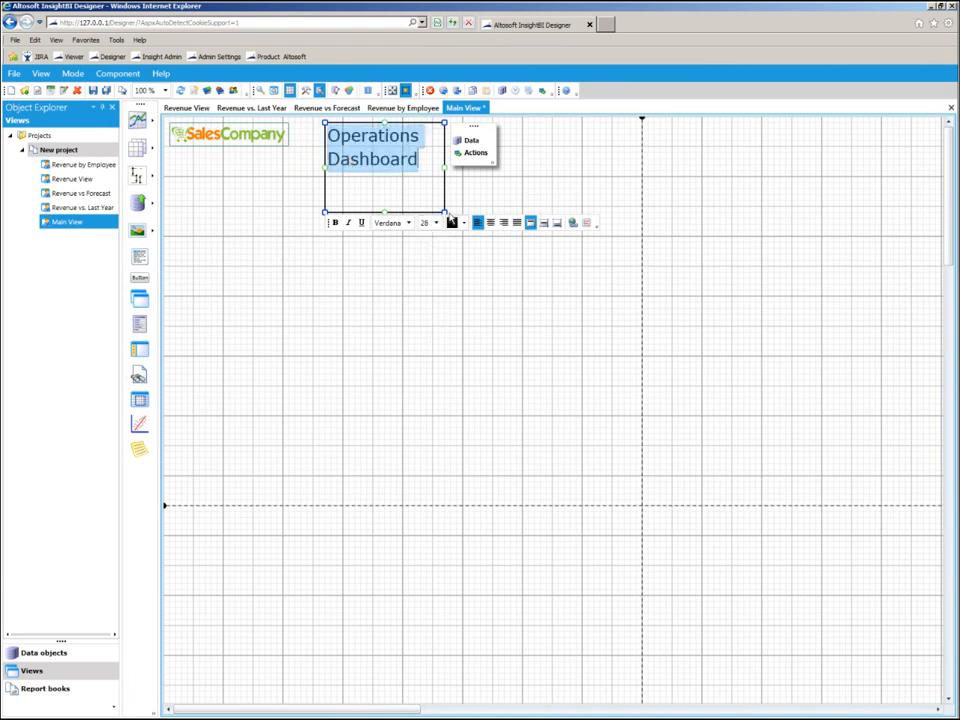
pyautogui.moveTo(445, 212); pyautogui.dragTo(528, 152)
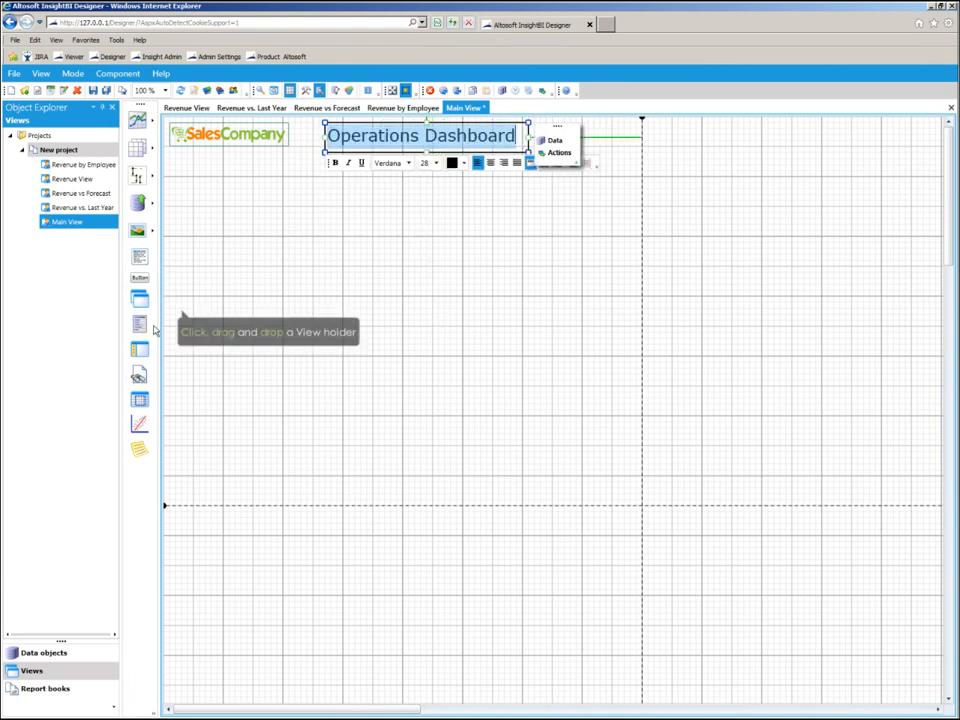
# Place a view holder below the title, named Main View holder, with Revenue View as its default view.
pyautogui.moveTo(140, 302); pyautogui.dragTo(257, 220)
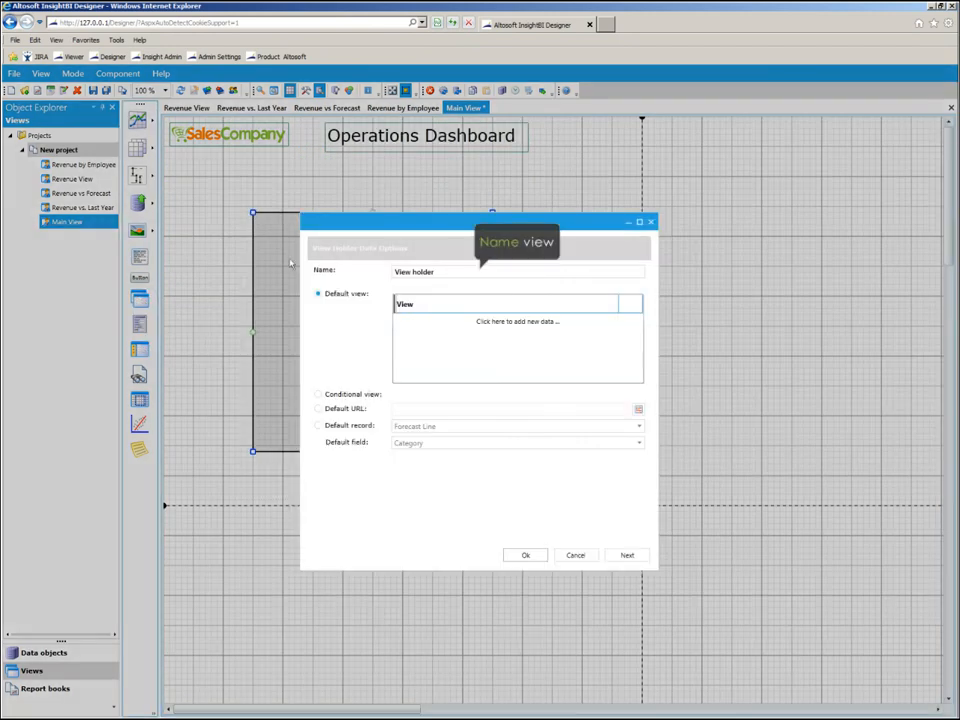
pyautogui.click(395, 273)
pyautogui.write('Mas')
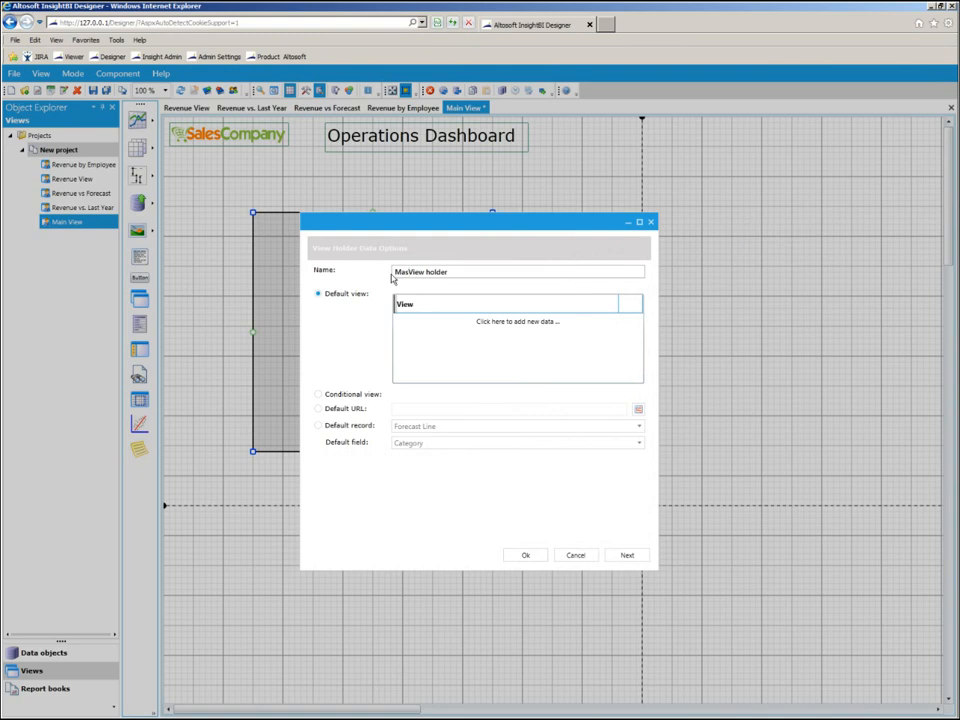
pyautogui.write('n')
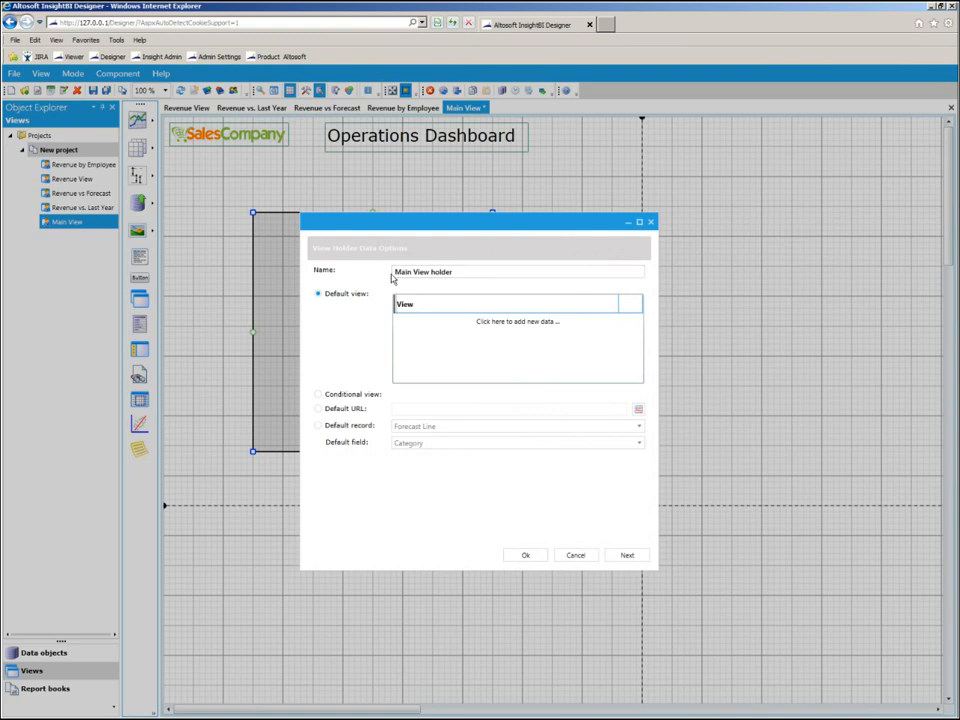
pyautogui.click(500, 321)
pyautogui.click(507, 322)
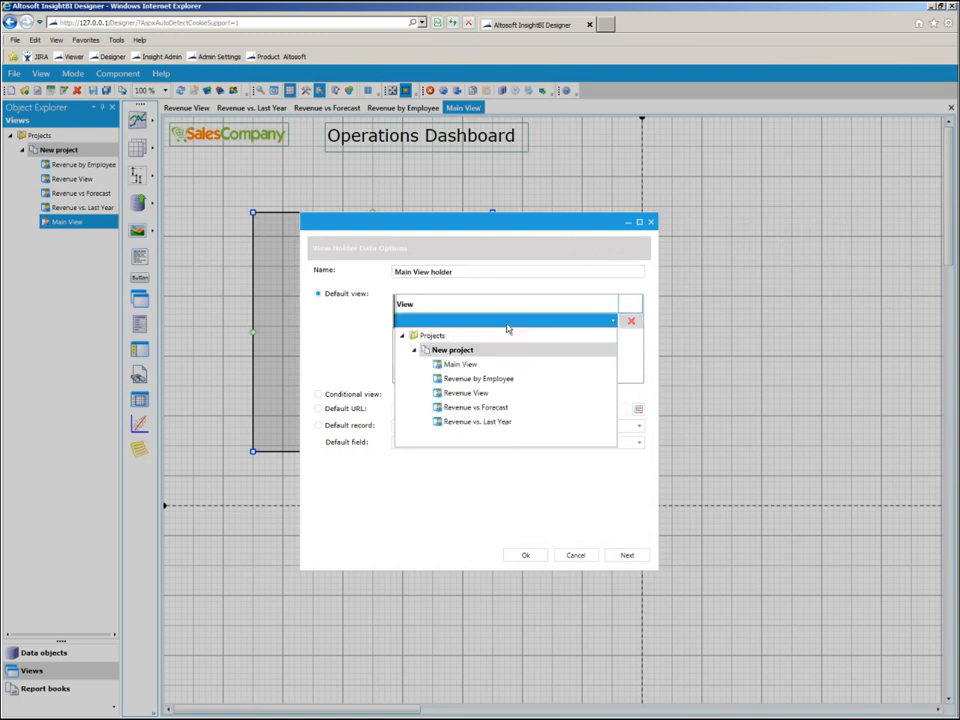
pyautogui.click(480, 395)
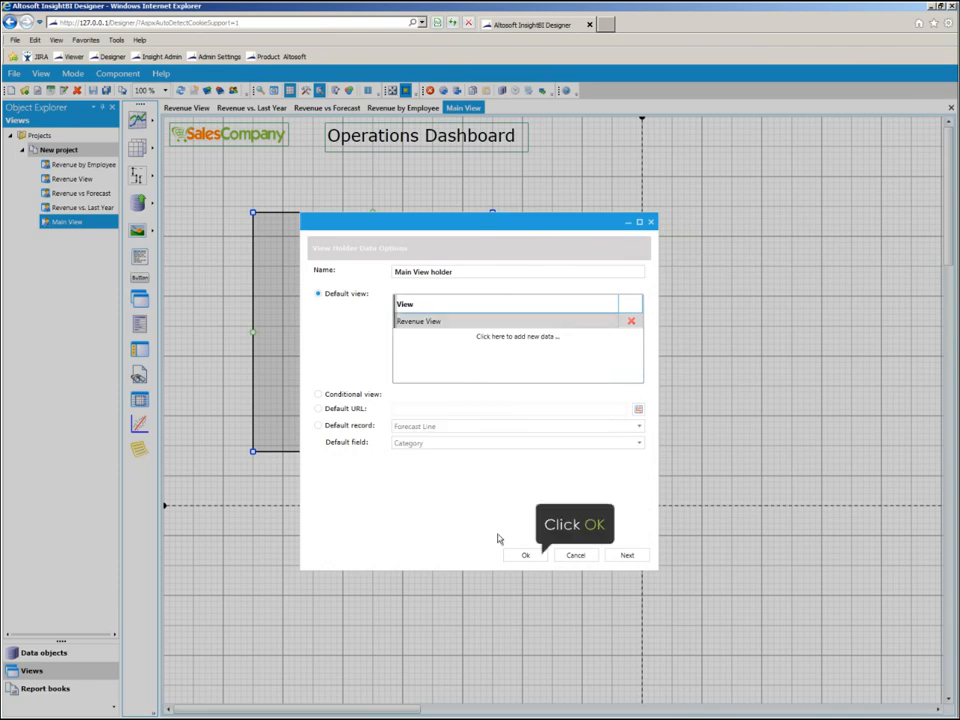
pyautogui.click(522, 555)
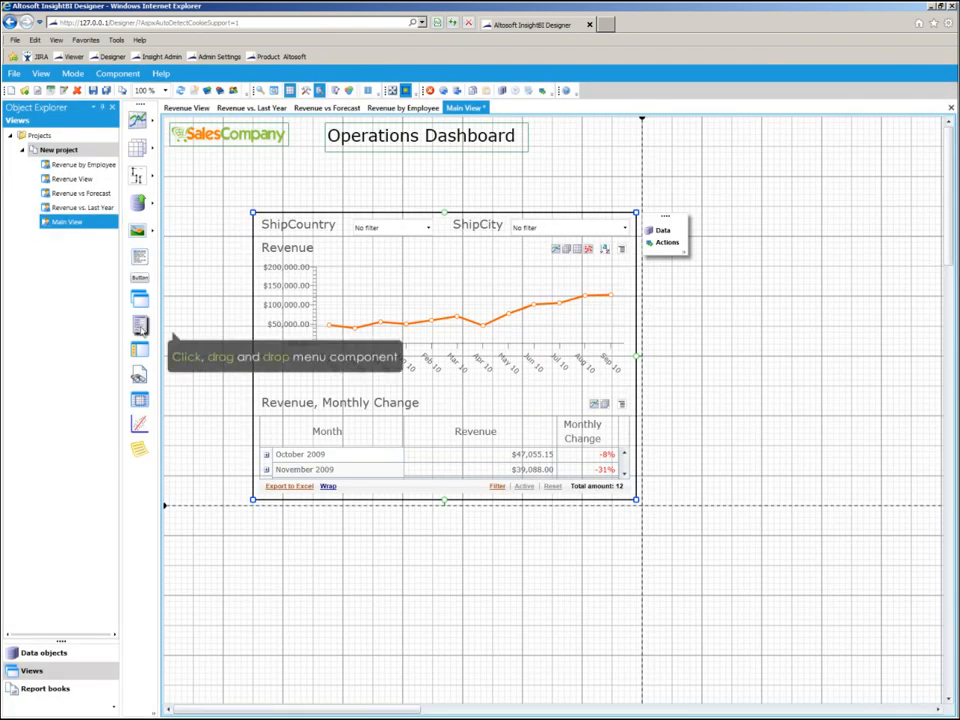
# Place a menu component below the logo and make it affect the Main View holder.
pyautogui.moveTo(172, 338); pyautogui.dragTo(172, 163)
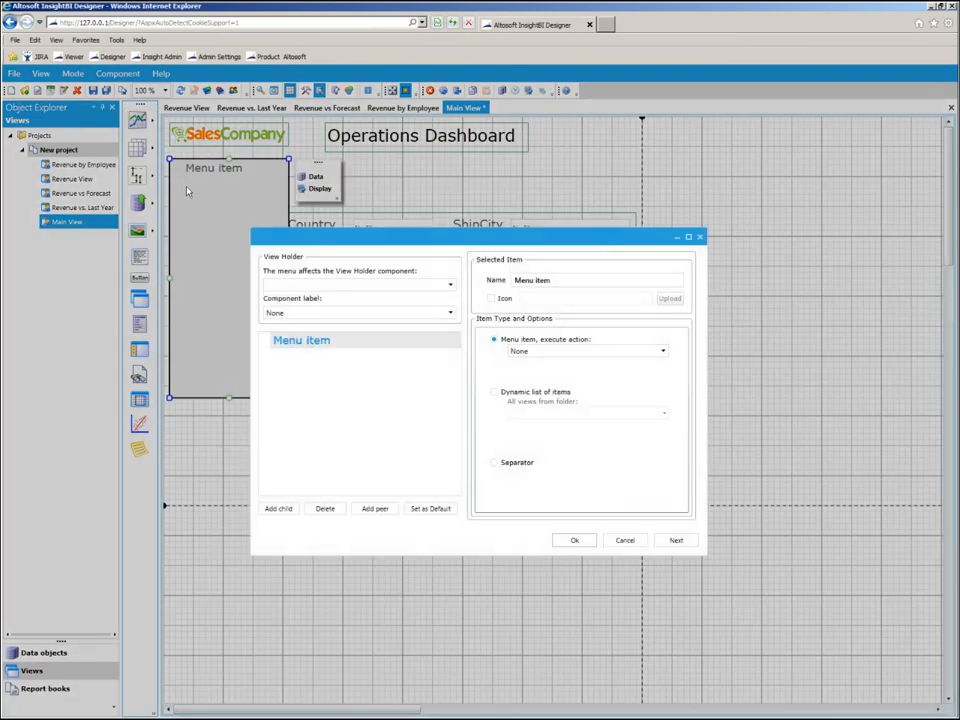
pyautogui.click(332, 285)
pyautogui.click(325, 302)
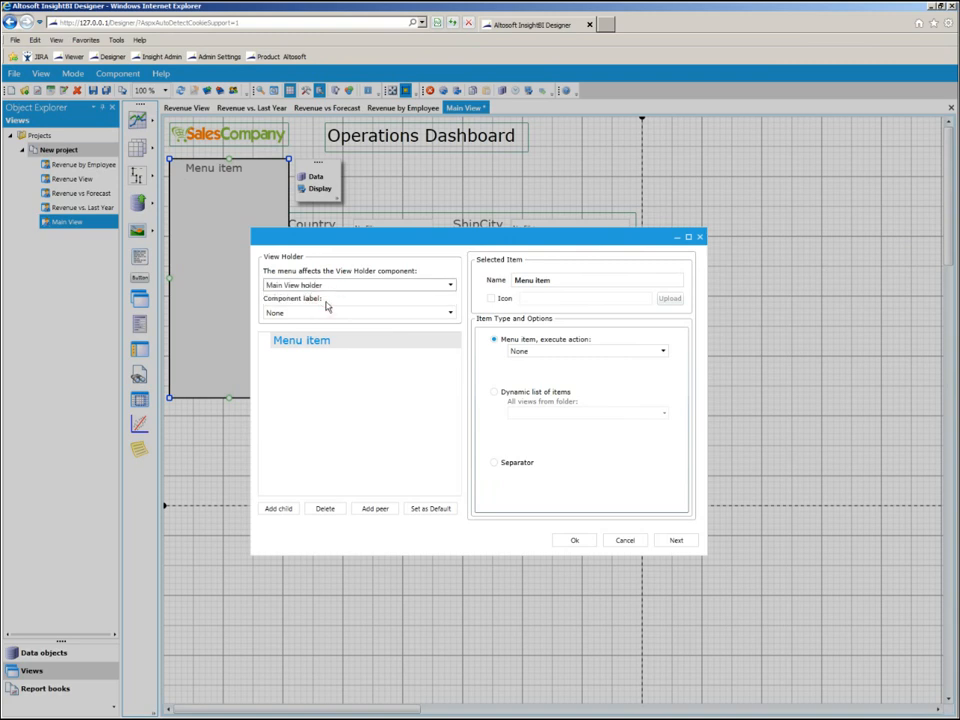
# Rename the first menu item as Revenue and give it the icon revenue.png from the LocalLibrary folder.
pyautogui.click(571, 281)
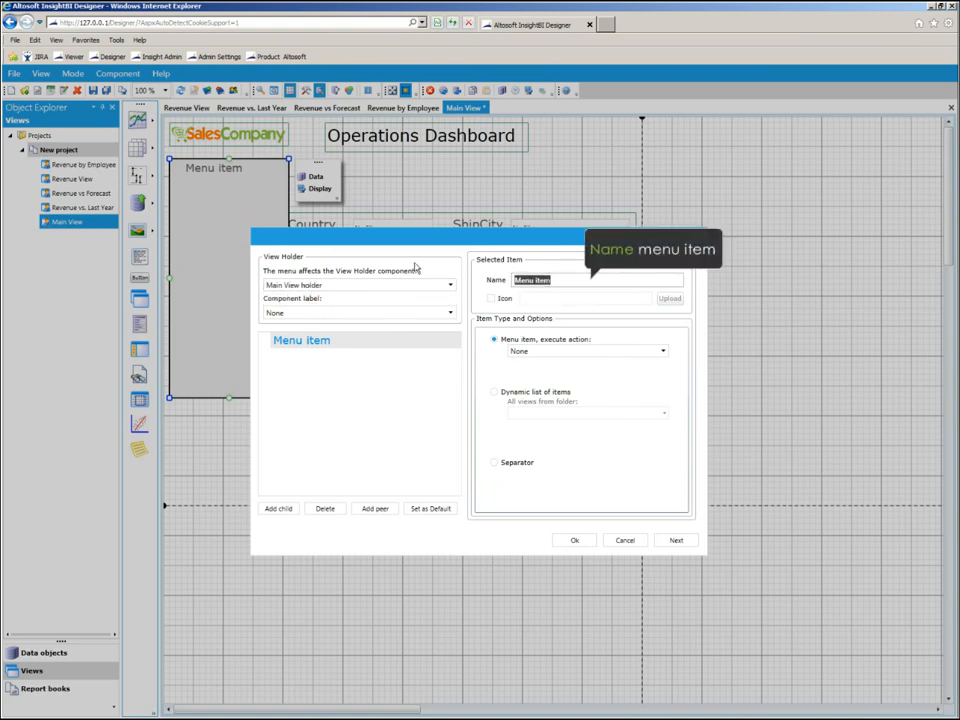
pyautogui.write('Revenue')
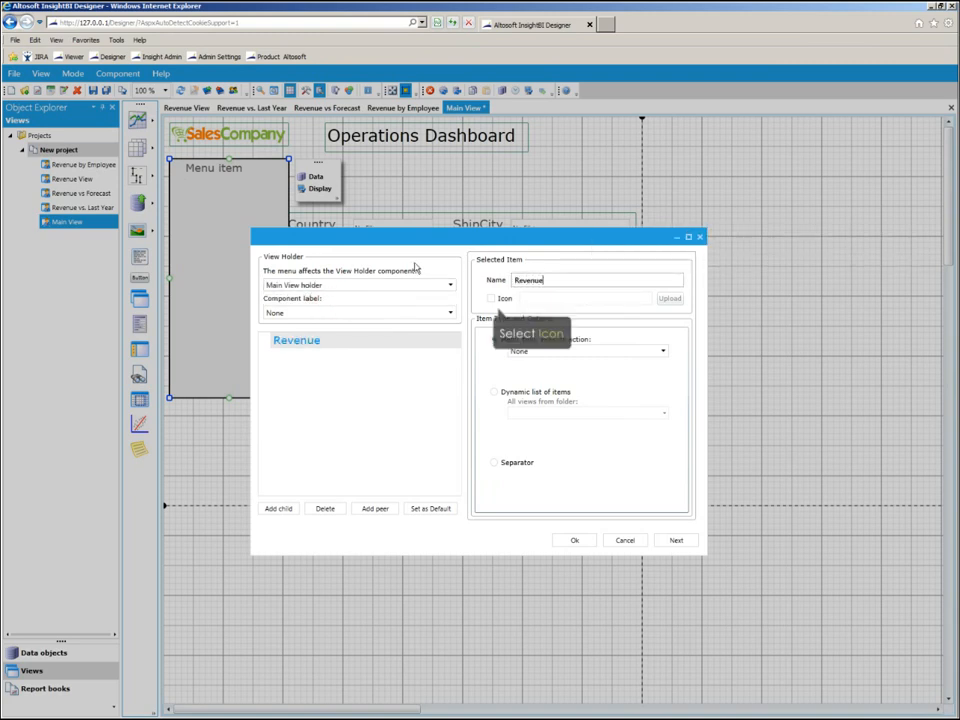
pyautogui.click(491, 299)
pyautogui.click(668, 299)
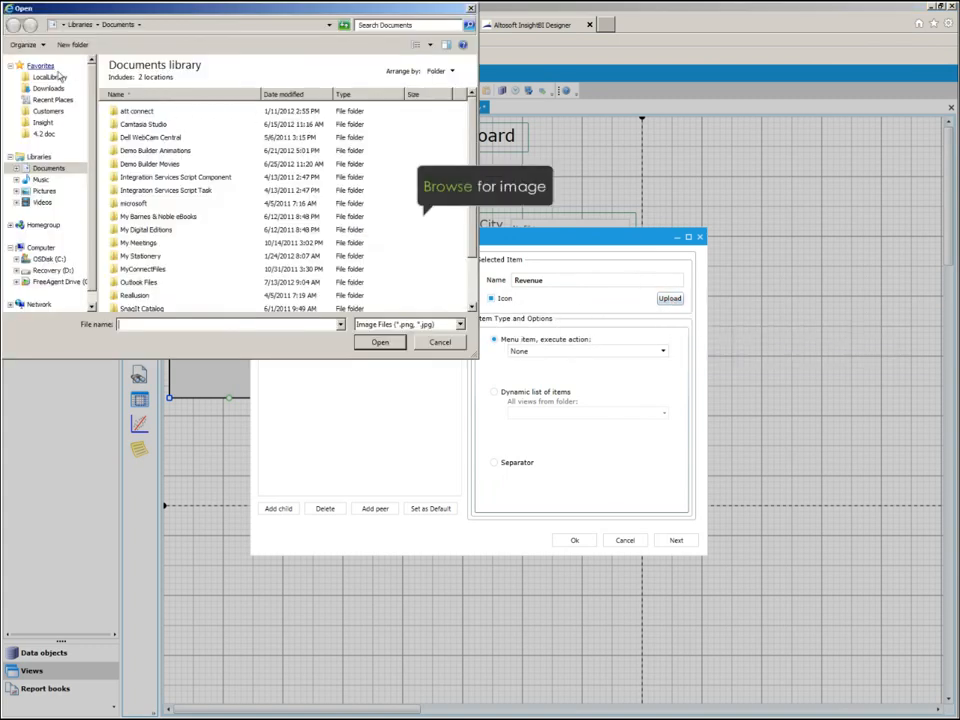
pyautogui.click(50, 77)
pyautogui.moveTo(473, 140); pyautogui.dragTo(470, 300)
pyautogui.click(137, 305)
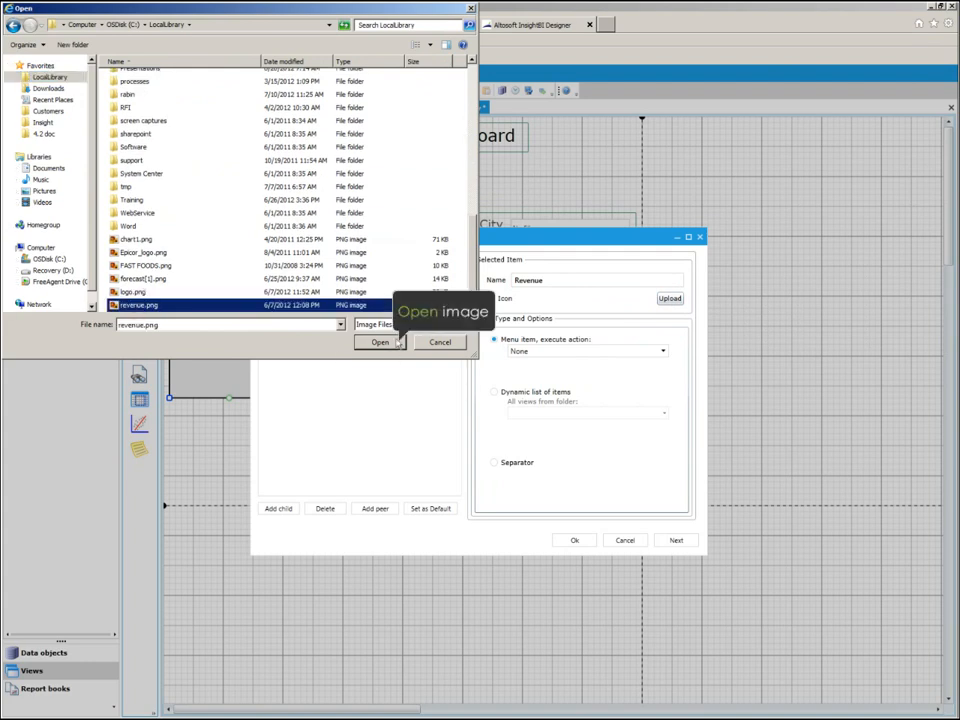
pyautogui.click(380, 342)
# Set the Revenue menu item's action to Display view with Revenue View as the view.
pyautogui.click(600, 351)
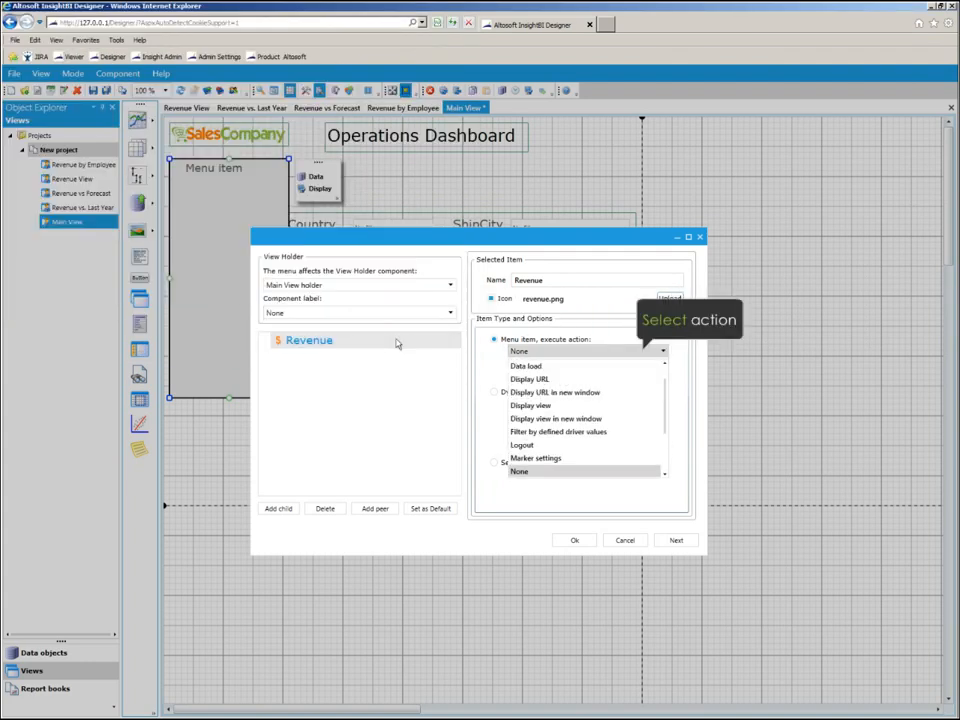
pyautogui.click(548, 406)
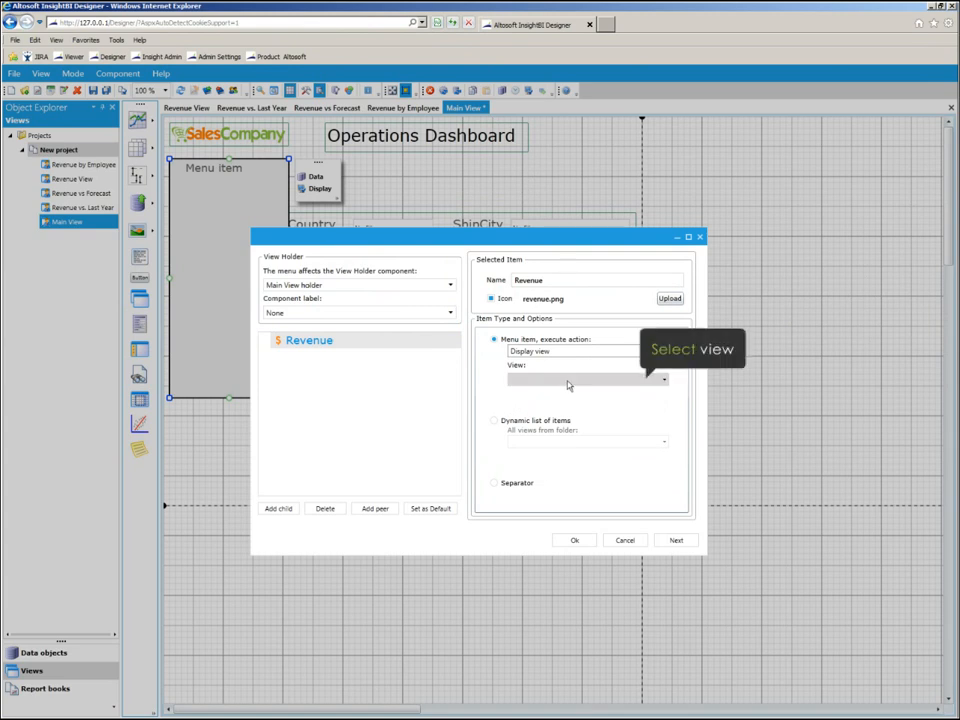
pyautogui.click(567, 380)
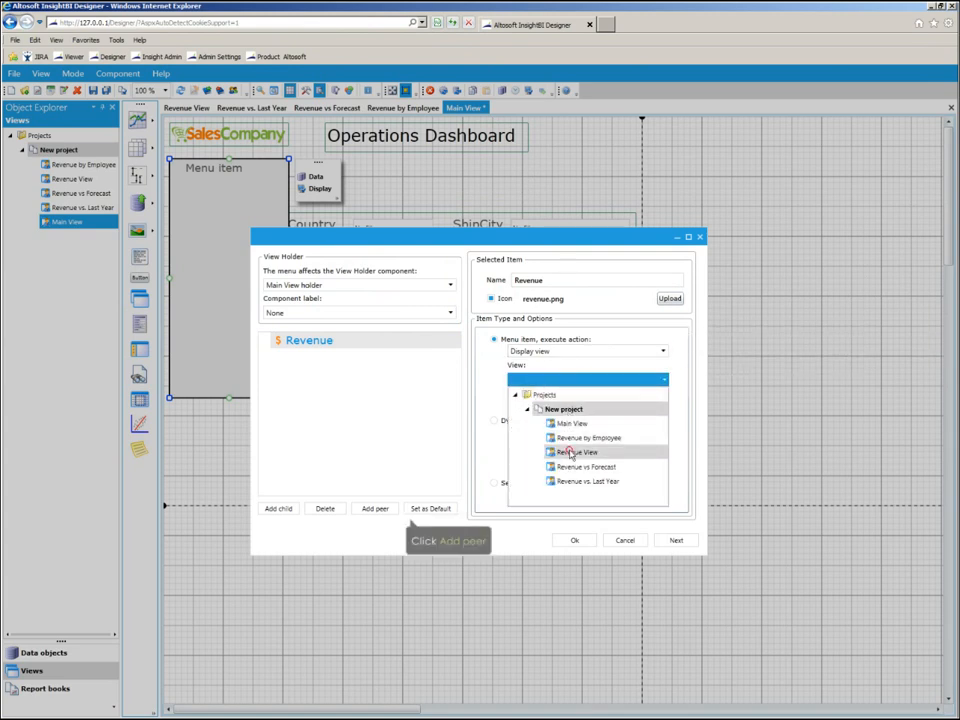
pyautogui.click(568, 452)
# Add a peer menu item named Forecast with the icon forecast[1].png from the LocalLibrary folder.
pyautogui.click(374, 509)
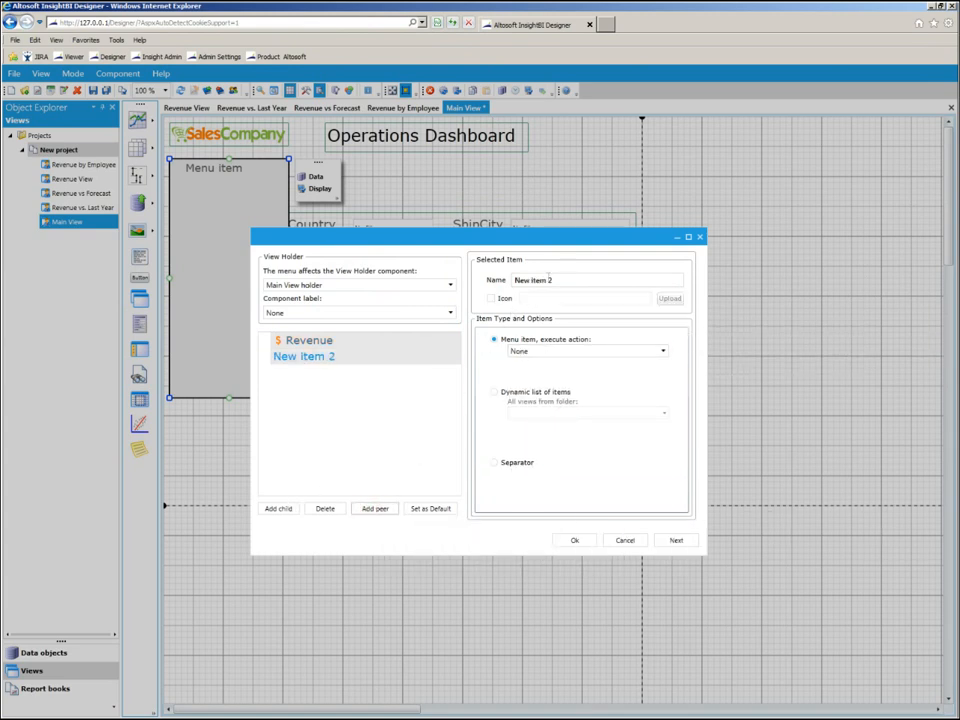
pyautogui.click(562, 280)
pyautogui.hotkey('ctrl', 'a')
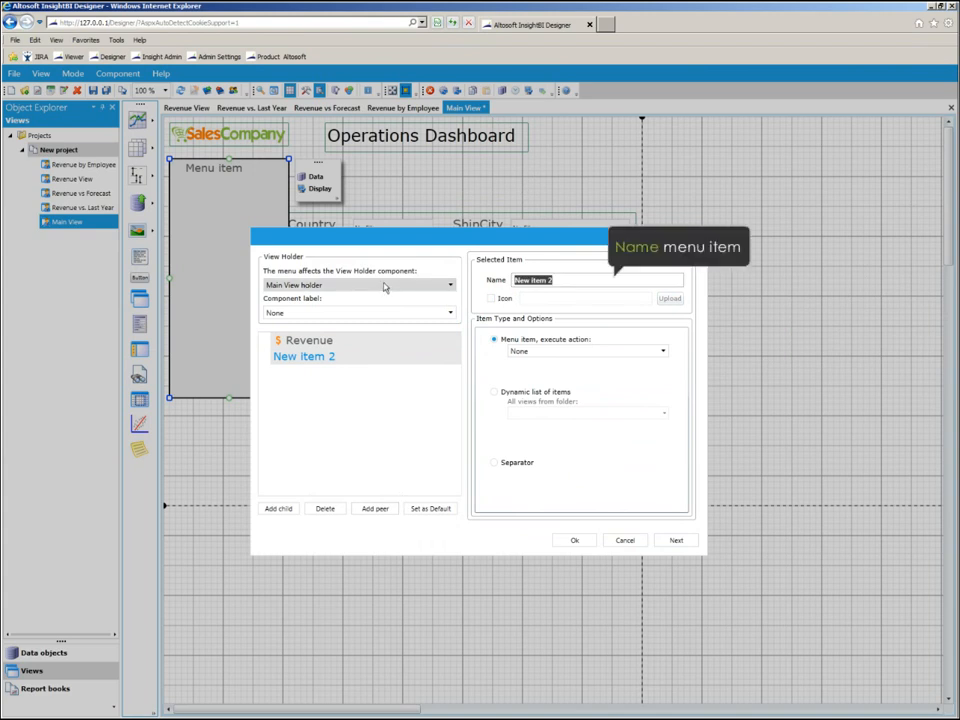
pyautogui.write('Forecast')
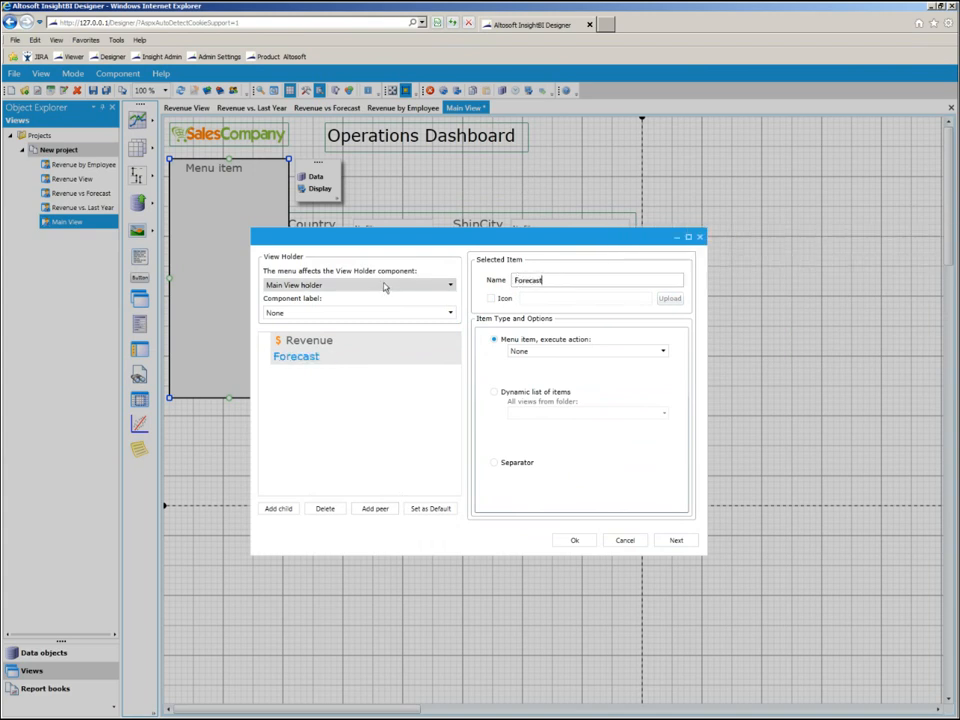
pyautogui.click(491, 300)
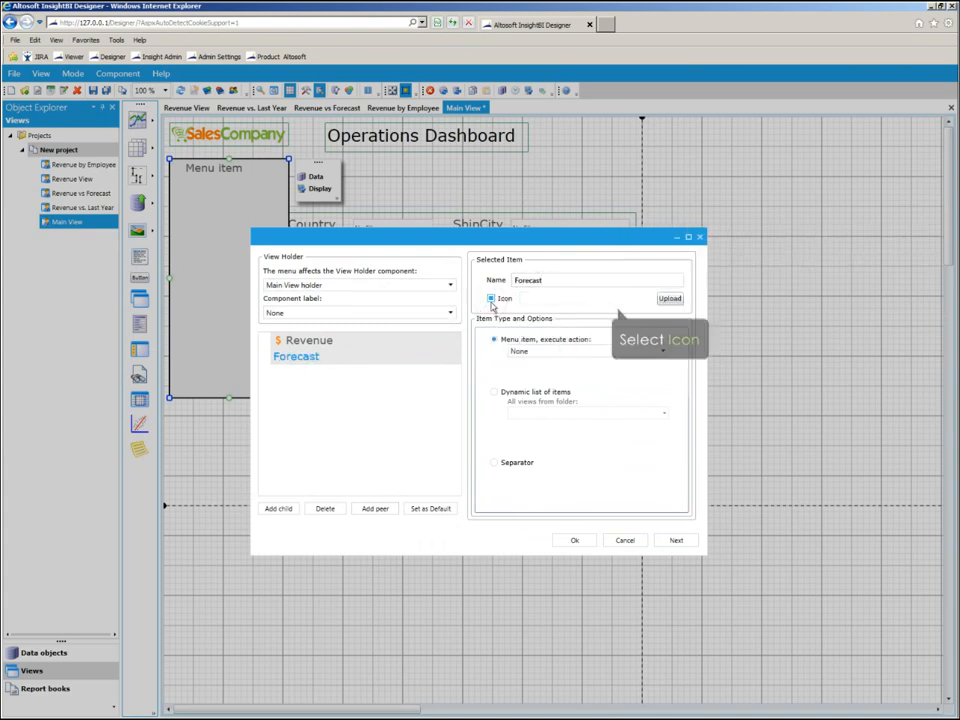
pyautogui.click(669, 298)
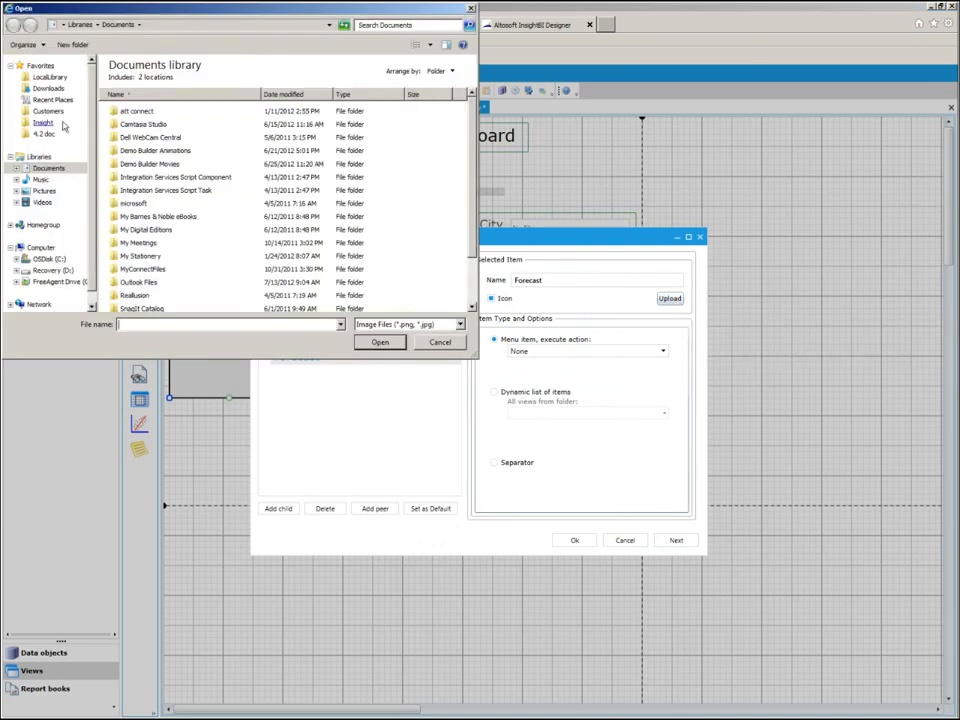
pyautogui.click(48, 77)
pyautogui.moveTo(474, 134); pyautogui.dragTo(459, 300)
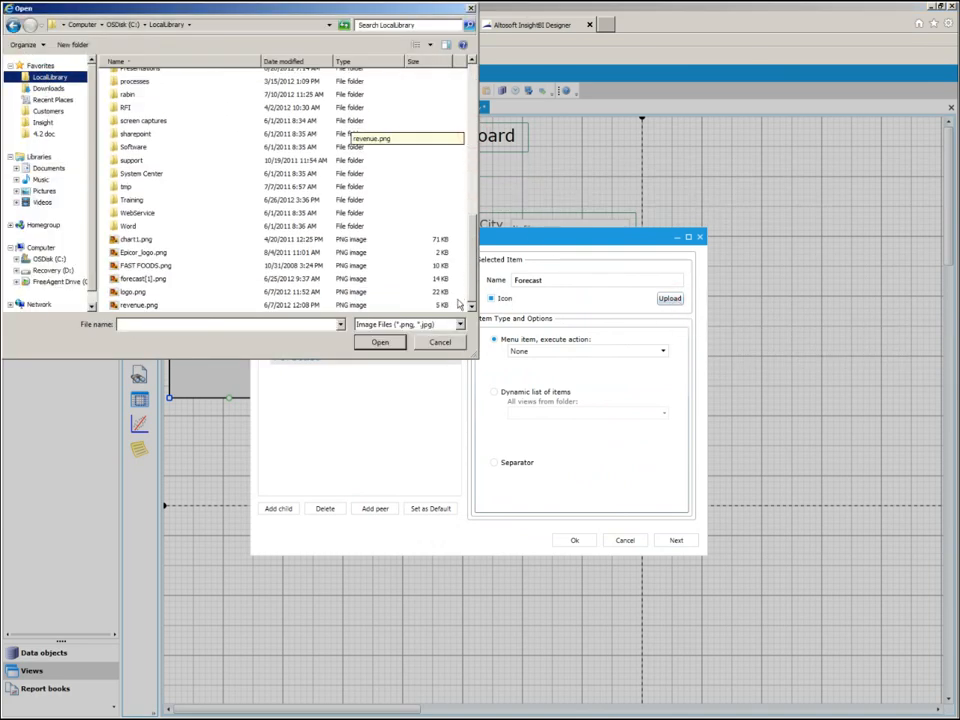
pyautogui.click(126, 279)
pyautogui.click(372, 342)
# Add two child items named "by Employee" and "vs. Last Year" under the Revenue menu item.
pyautogui.click(362, 341)
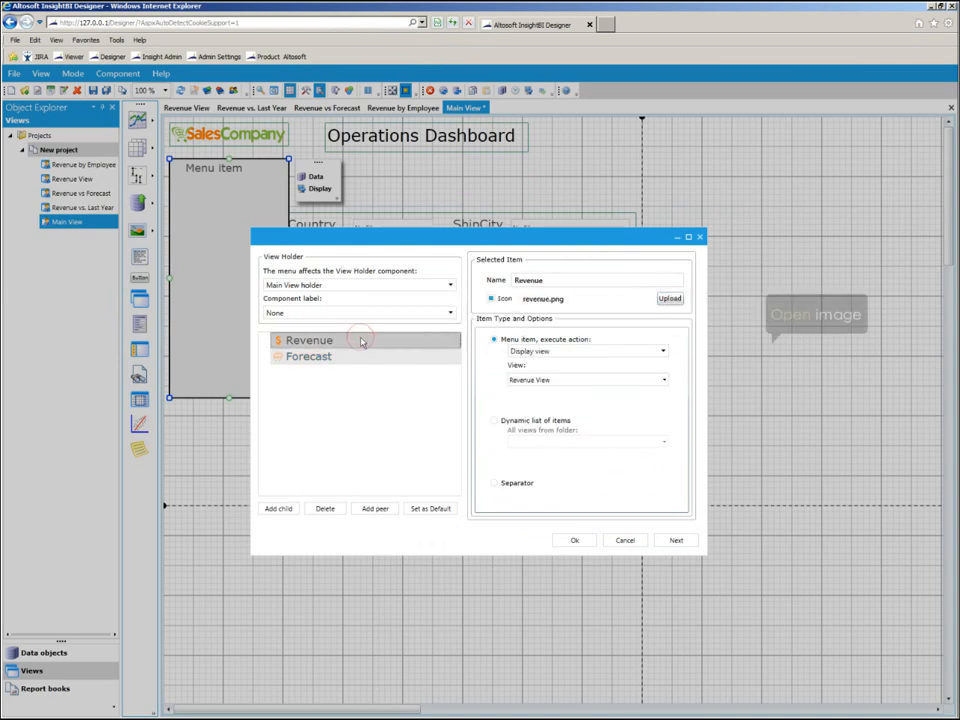
pyautogui.click(280, 508)
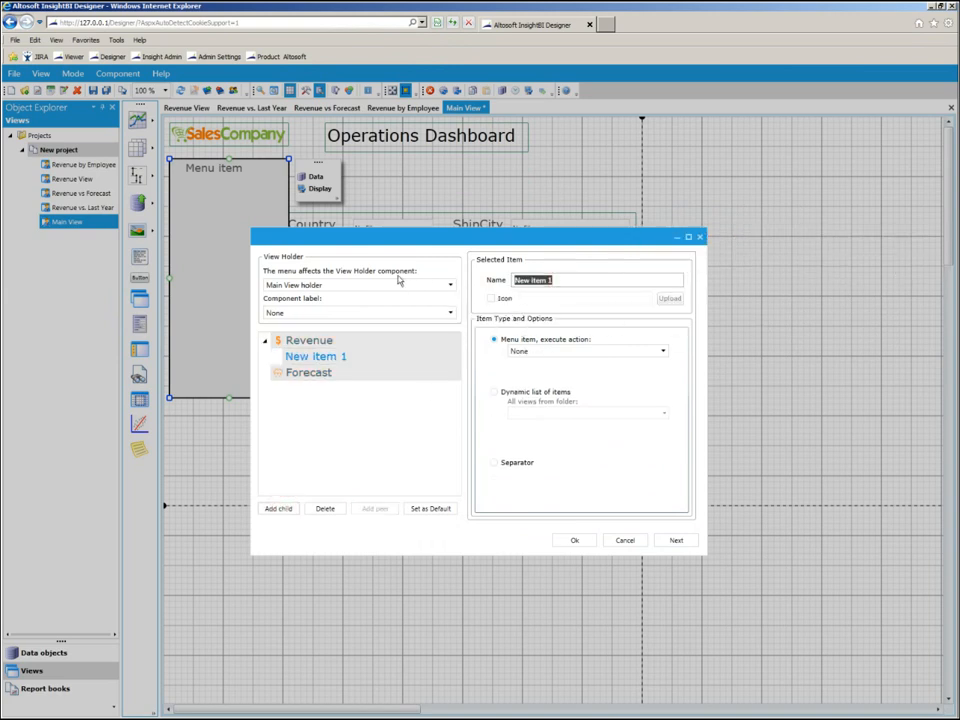
pyautogui.write('by Employee')
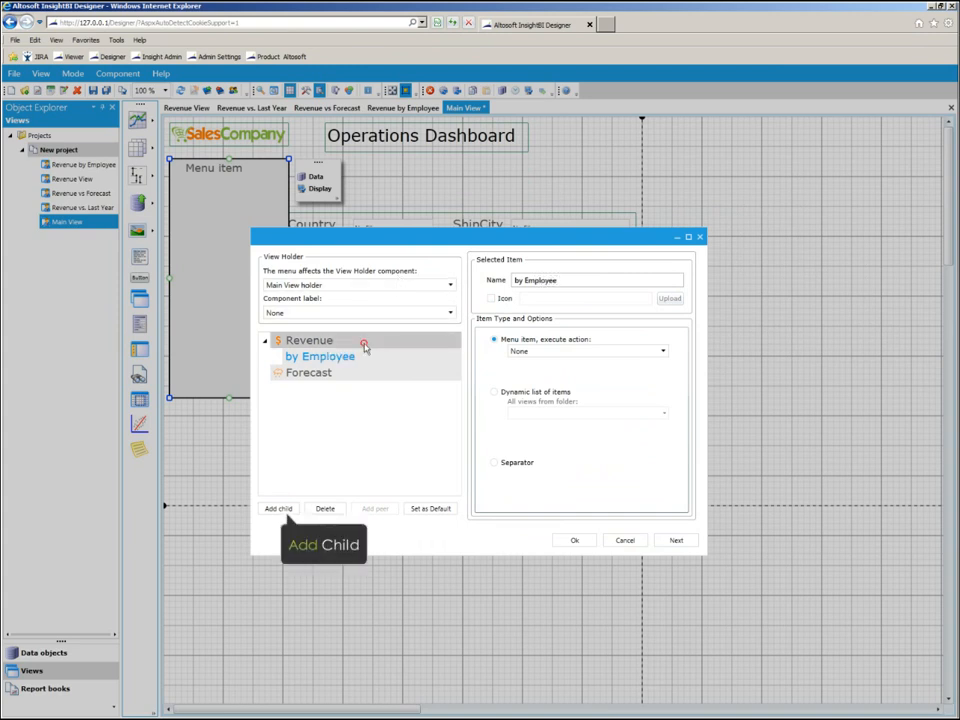
pyautogui.click(363, 340)
pyautogui.click(278, 509)
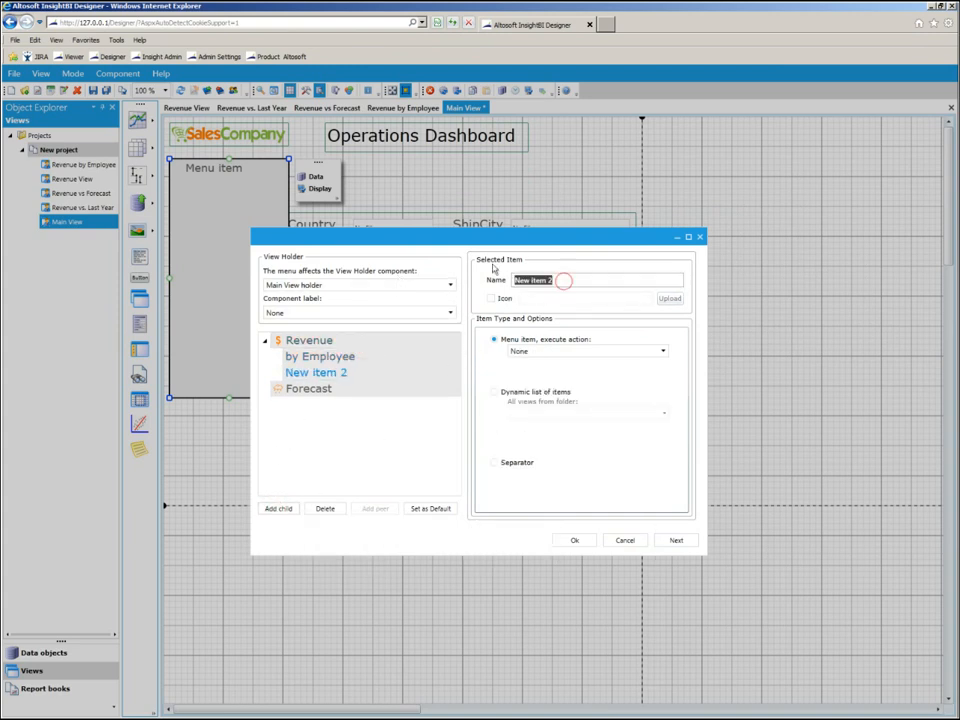
pyautogui.write('vs. Last Yea')
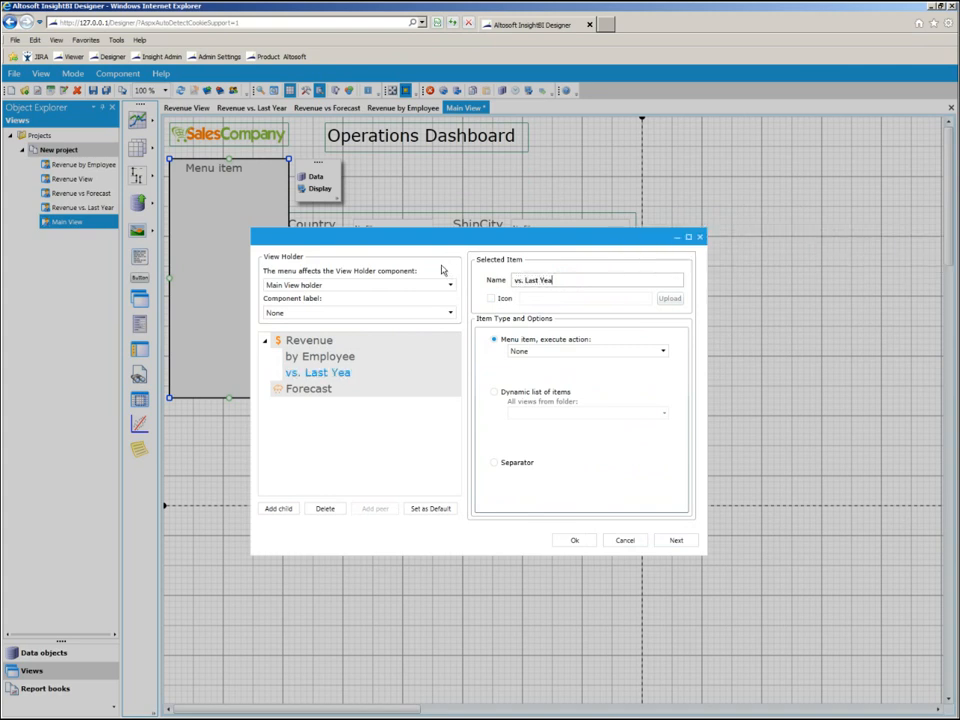
pyautogui.write('r')
# Set the "by Employee" item's action to Display view with Revenue by Employee as the view.
pyautogui.click(386, 358)
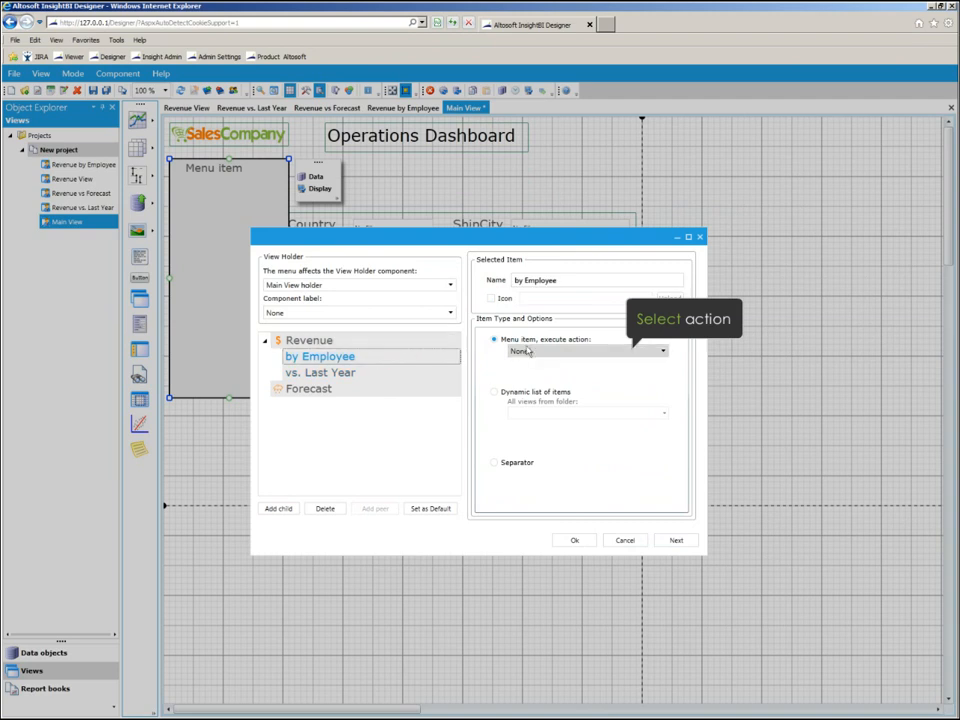
pyautogui.click(535, 352)
pyautogui.click(530, 405)
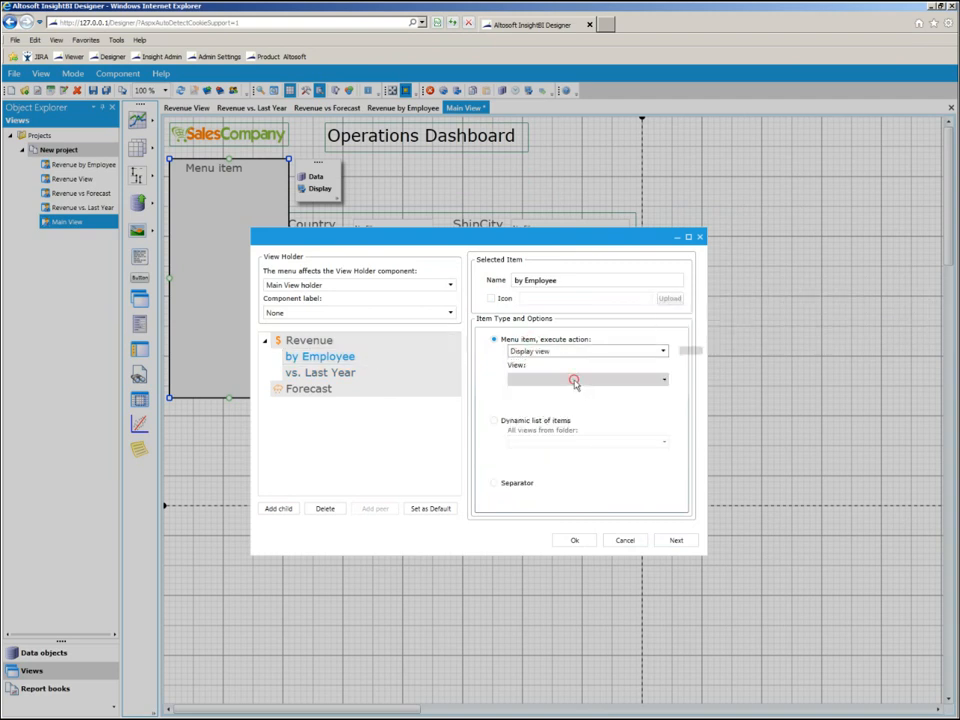
pyautogui.click(575, 381)
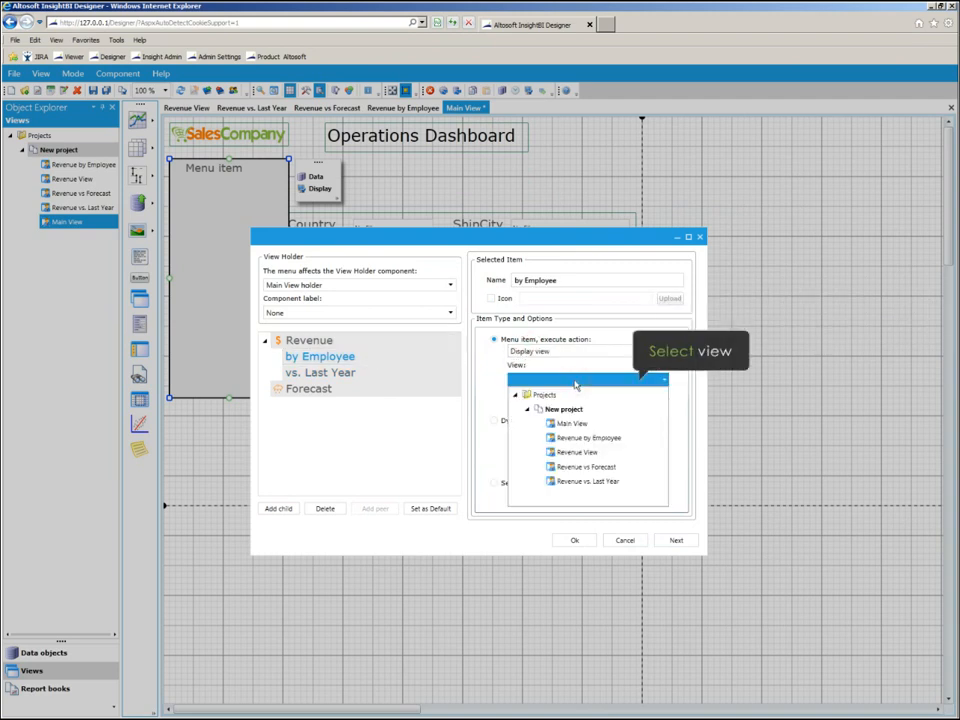
pyautogui.click(570, 438)
# Set the "vs. Last Year" item's action to Display view with Revenue vs. Last Year as the view.
pyautogui.click(366, 375)
pyautogui.click(512, 351)
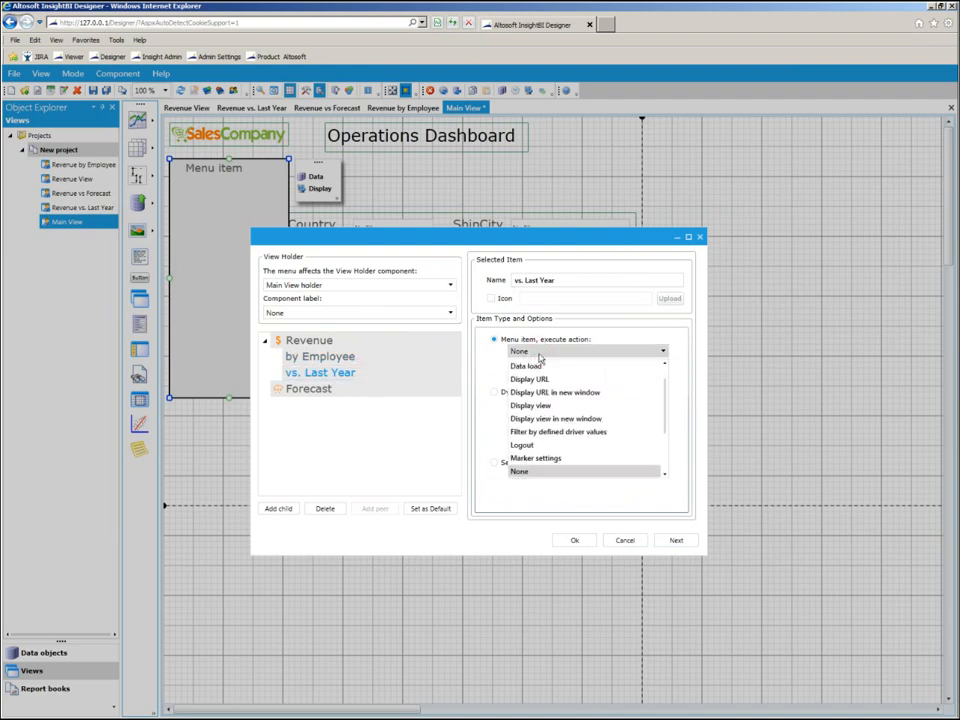
pyautogui.click(538, 405)
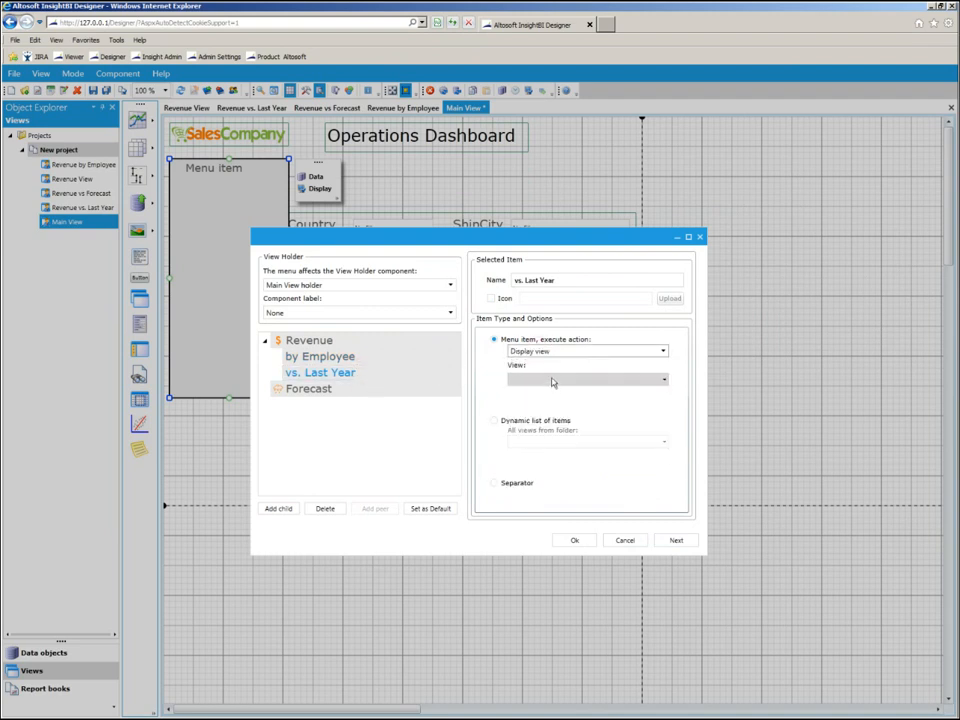
pyautogui.click(553, 381)
pyautogui.click(586, 481)
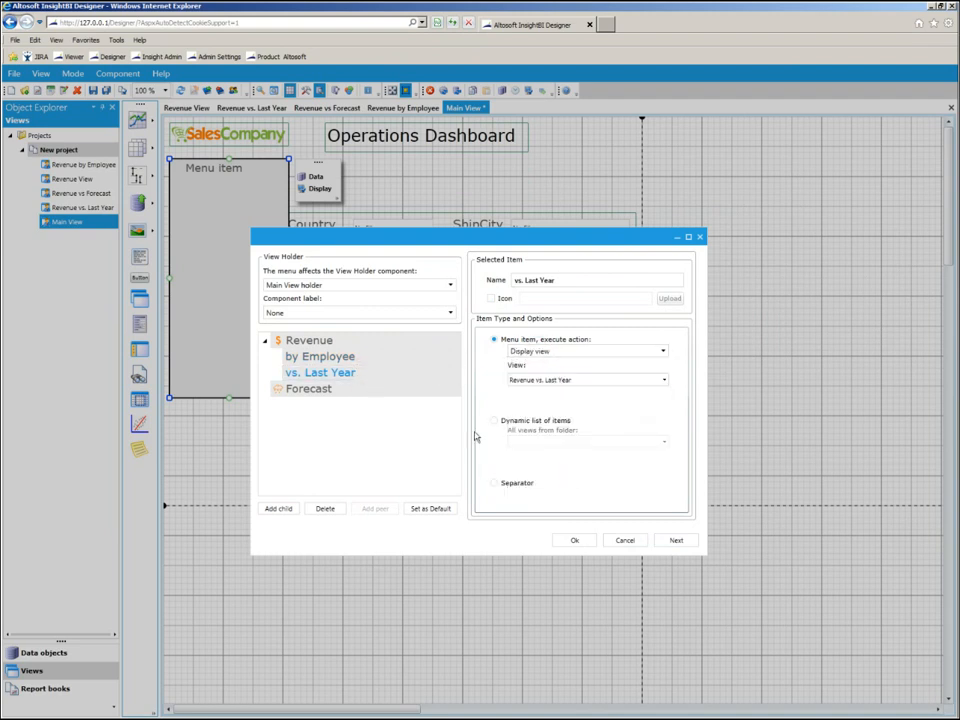
# Set the Forecast menu item's action to Display view with Revenue vs Forecast as the view, and apply the menu settings.
pyautogui.click(386, 391)
pyautogui.click(540, 353)
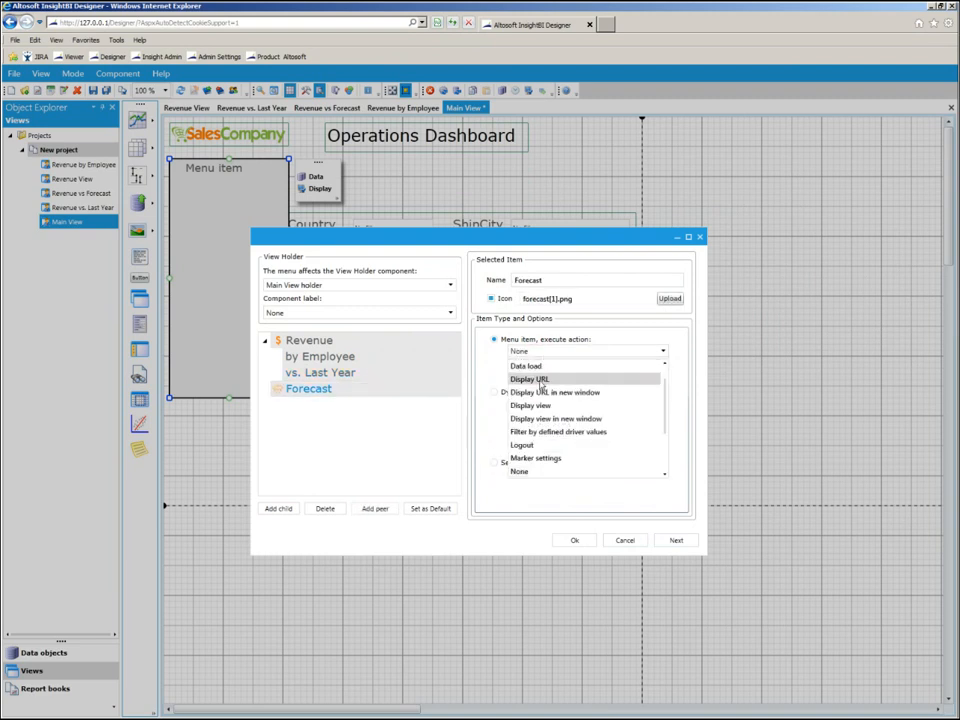
pyautogui.click(538, 400)
pyautogui.click(551, 379)
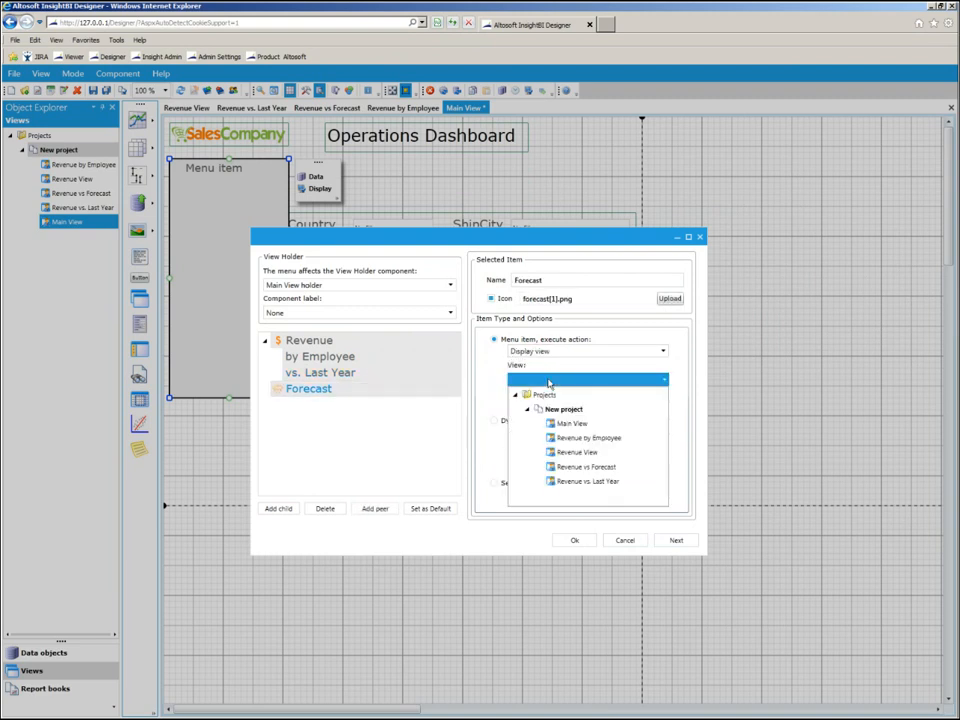
pyautogui.click(556, 467)
pyautogui.click(577, 541)
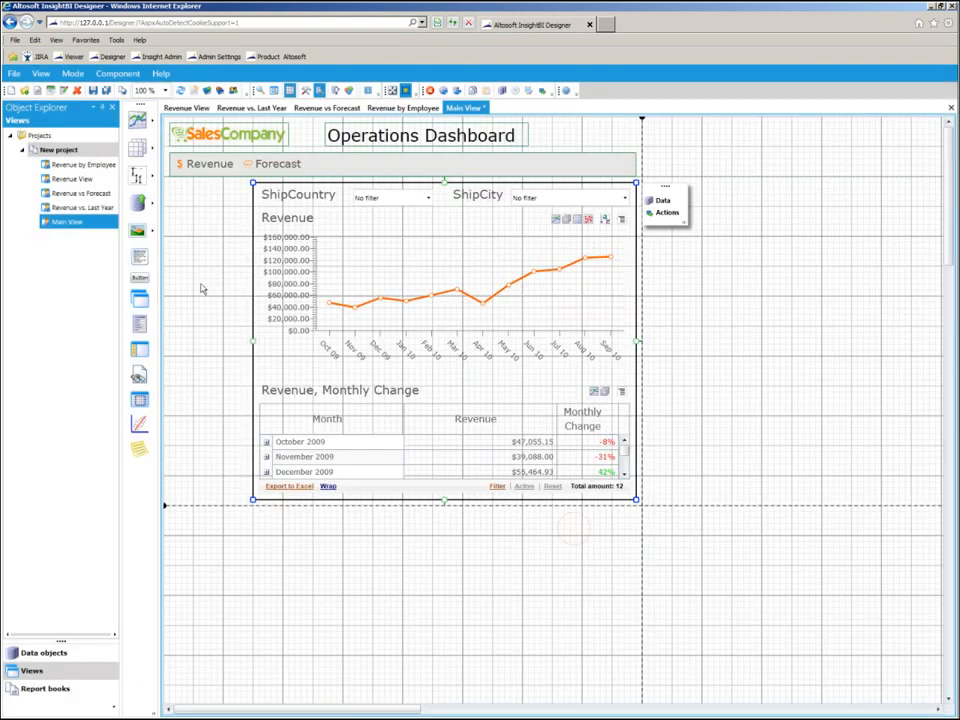
# Add a filter beside the view holder using the Revenue metric's Employee dimension, with multiple selection and Panel display mode.
pyautogui.moveTo(139, 204); pyautogui.dragTo(173, 198)
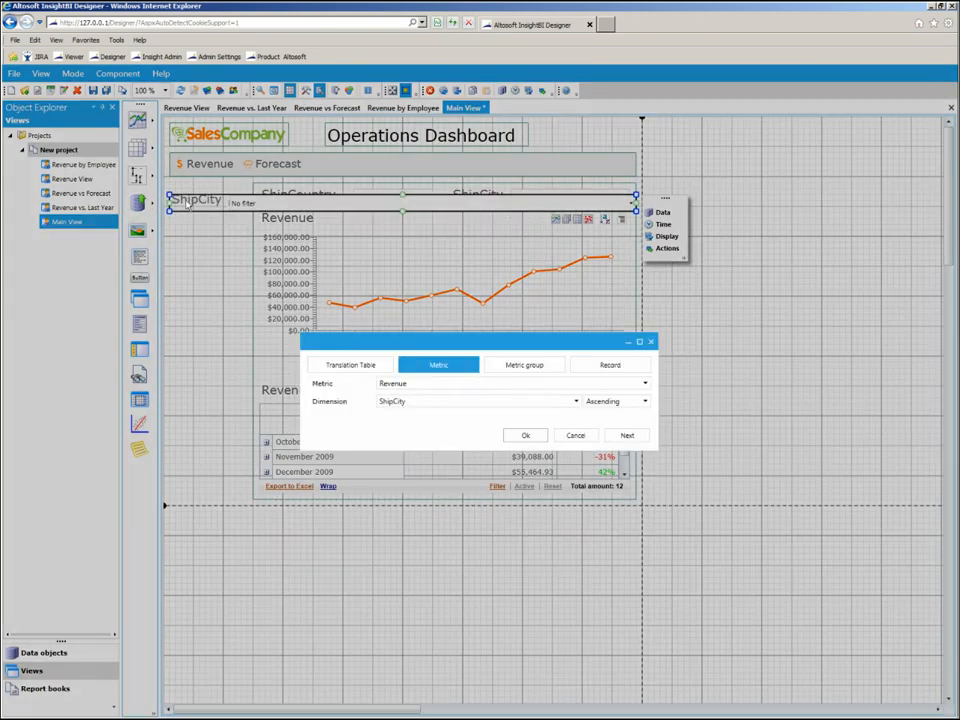
pyautogui.click(408, 401)
pyautogui.click(408, 418)
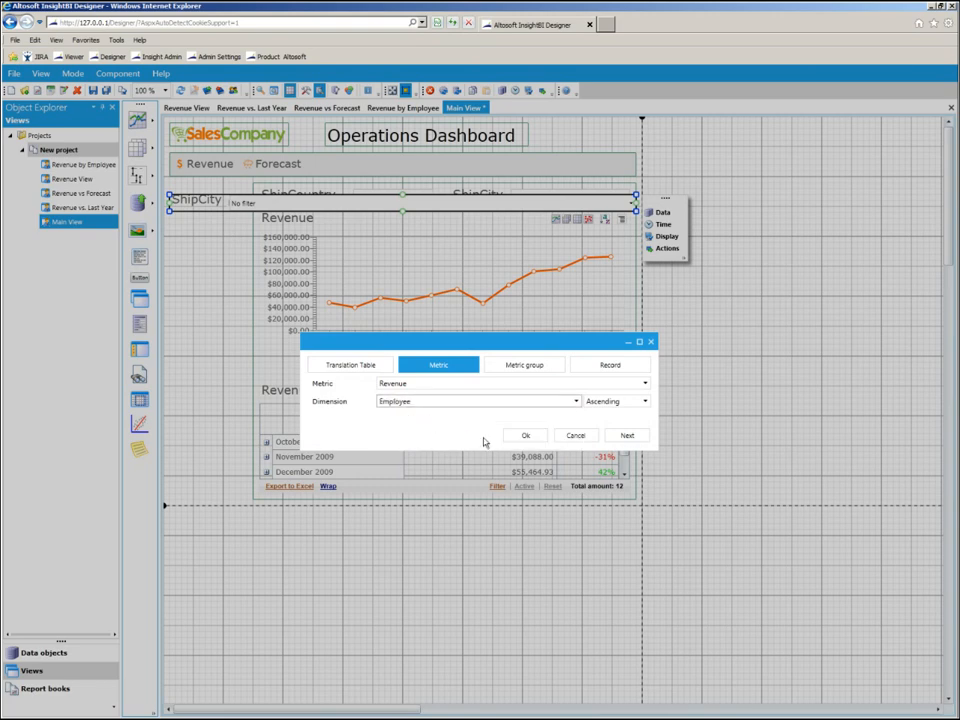
pyautogui.click(626, 435)
pyautogui.click(655, 514)
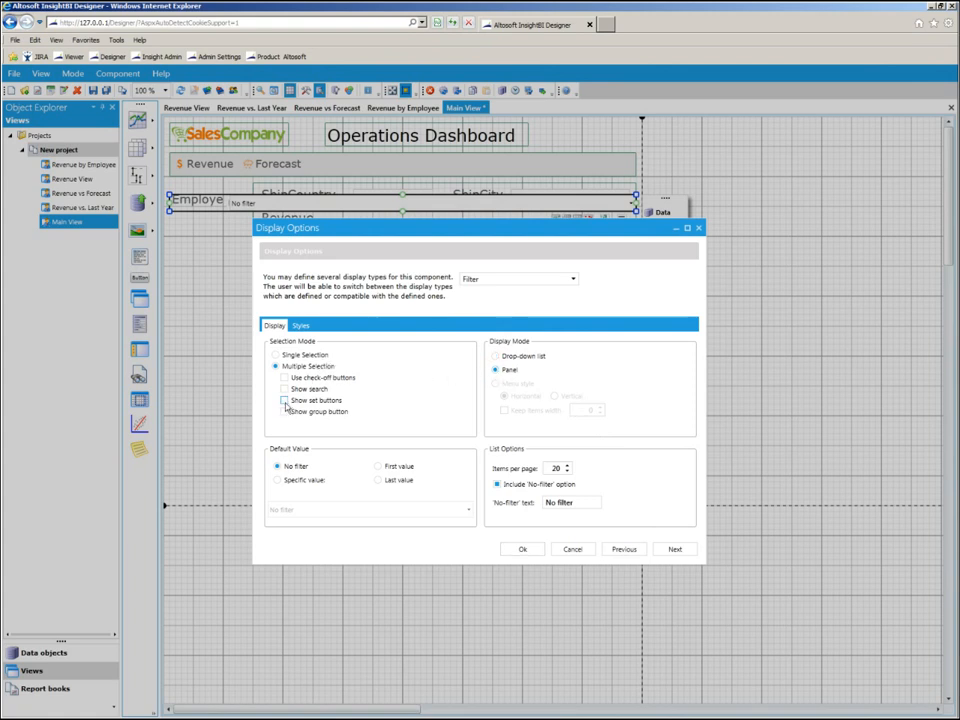
pyautogui.click(522, 549)
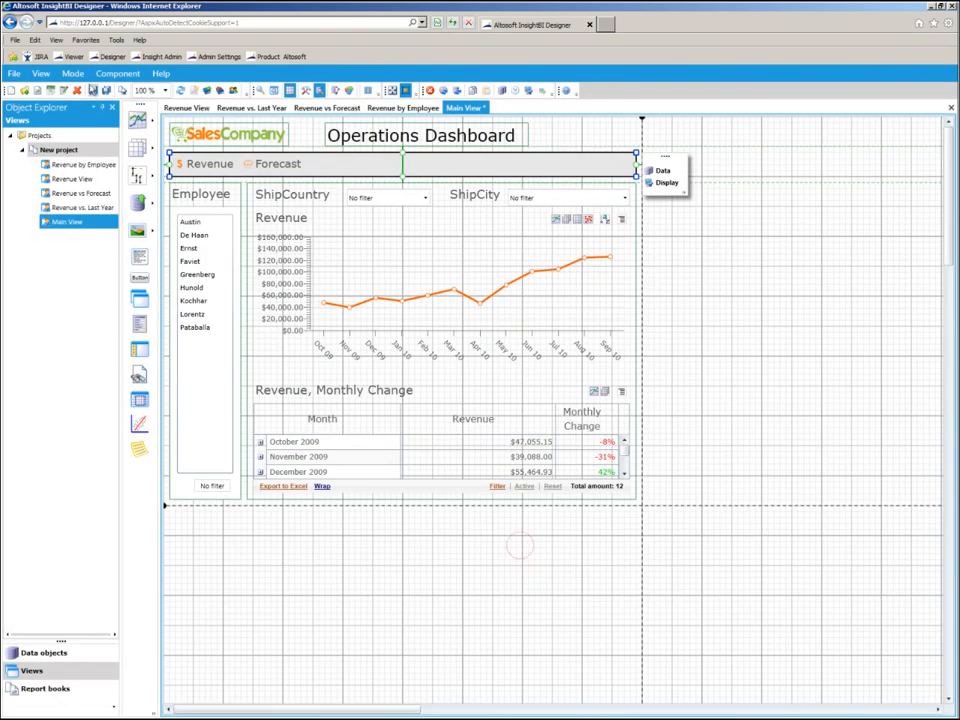
# Save the Main View and open it in preview.
pyautogui.click(92, 91)
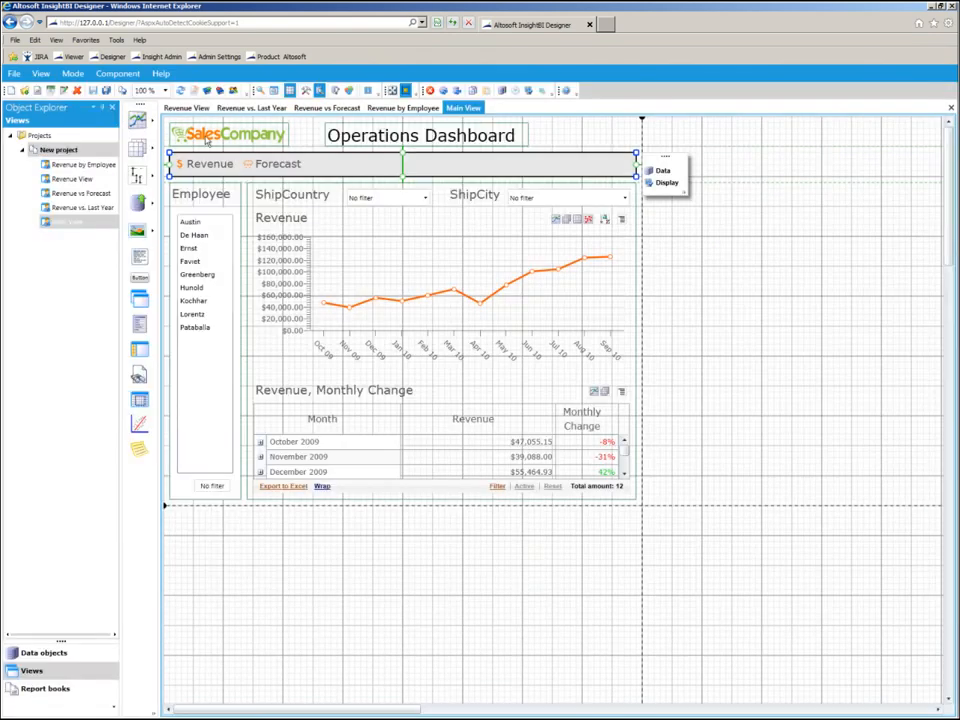
pyautogui.click(260, 90)
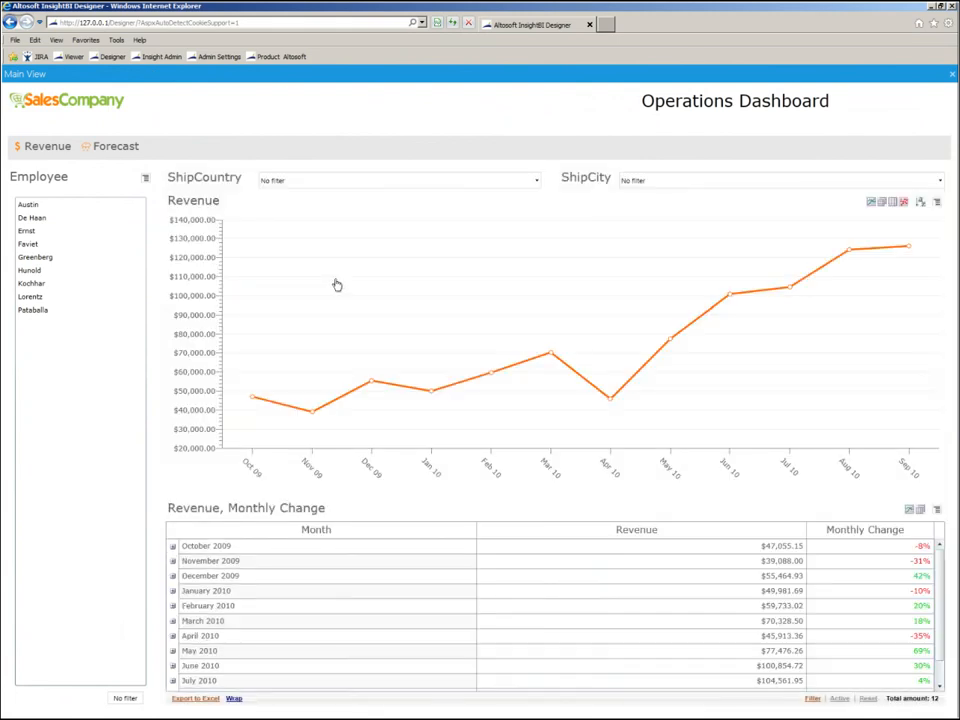
# Filter the previewed dashboard by the fourth, sixth and eighth employees in the Employee list.
pyautogui.click(80, 247)
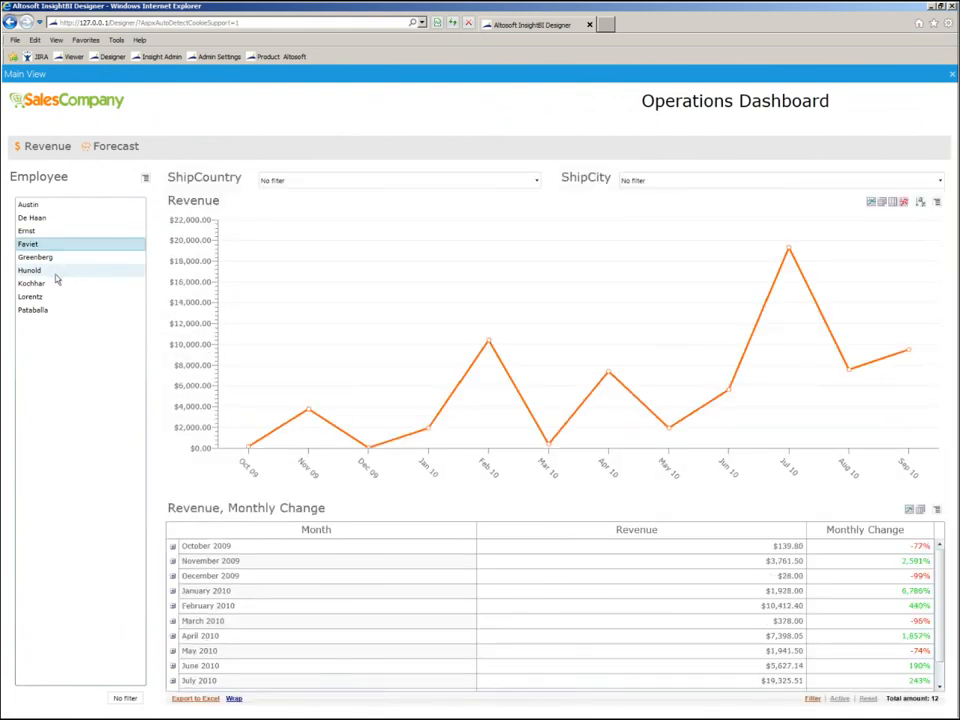
pyautogui.click(56, 274)
pyautogui.click(47, 298)
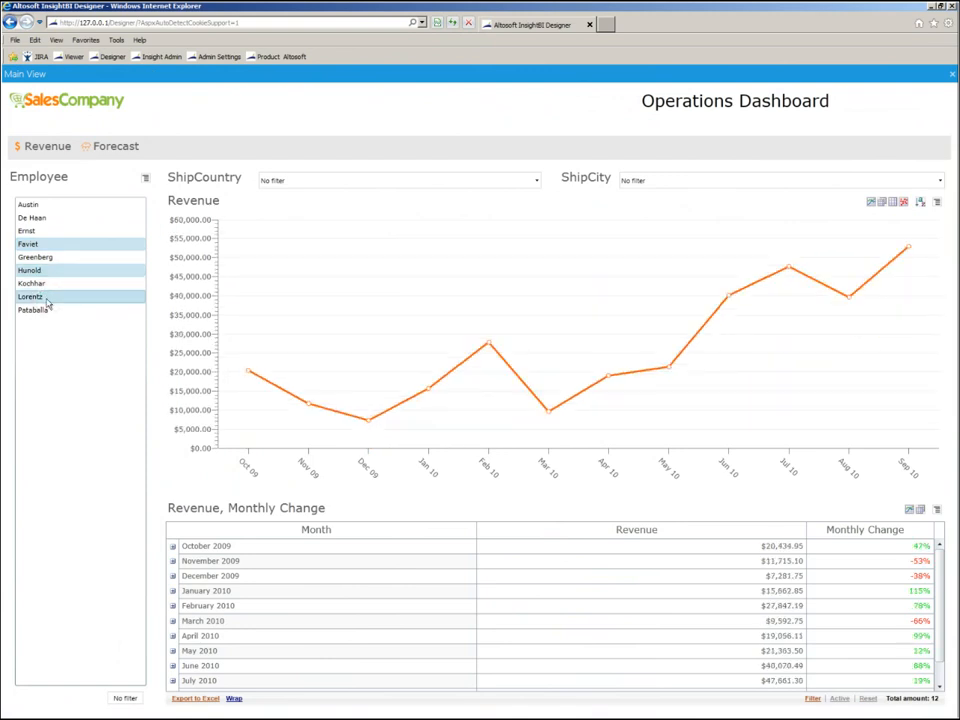
# Display the Revenue by Employee view through the dashboard's navigation menu and clear the employee filter.
pyautogui.moveTo(37, 146)
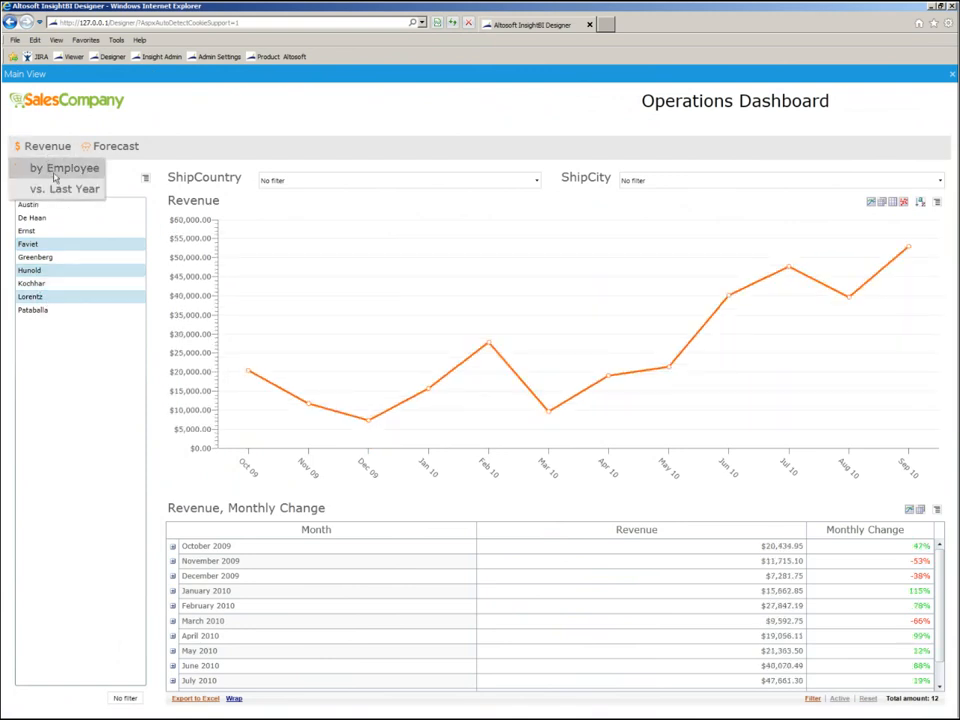
pyautogui.click(55, 166)
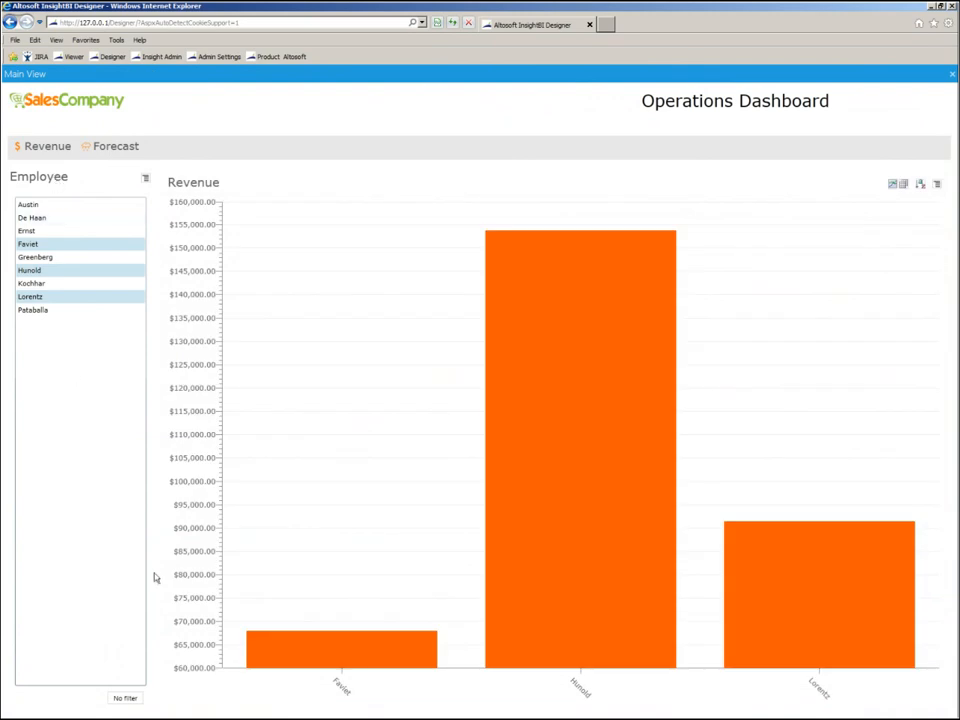
pyautogui.click(125, 698)
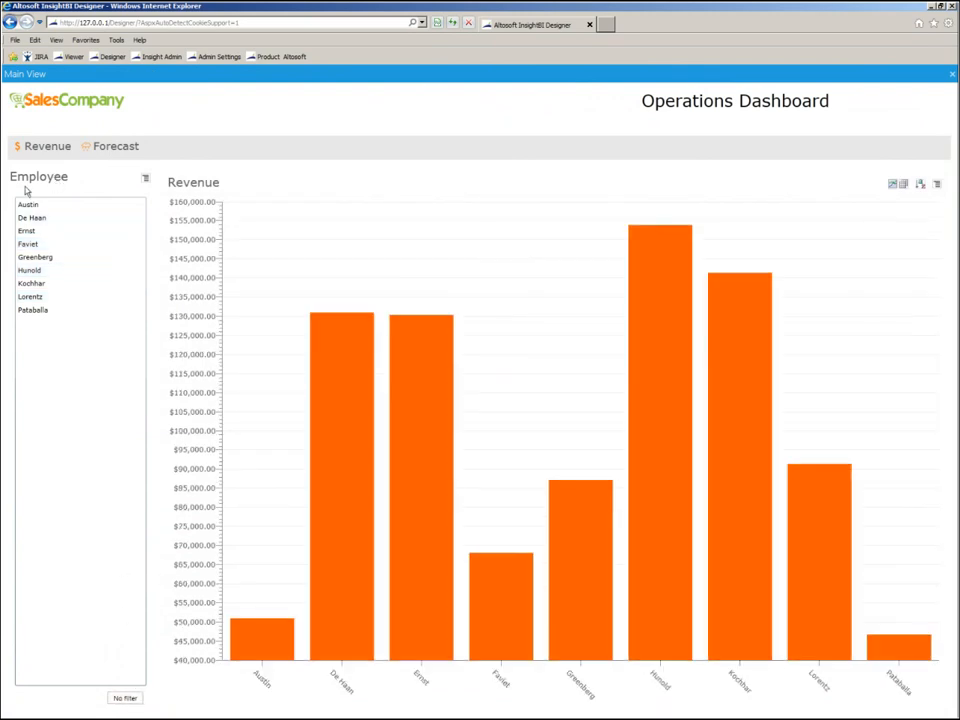
# Display the Revenue vs. Last Year view and test it with the second employee's filter, clearing the filter when done.
pyautogui.moveTo(30, 146)
pyautogui.click(60, 190)
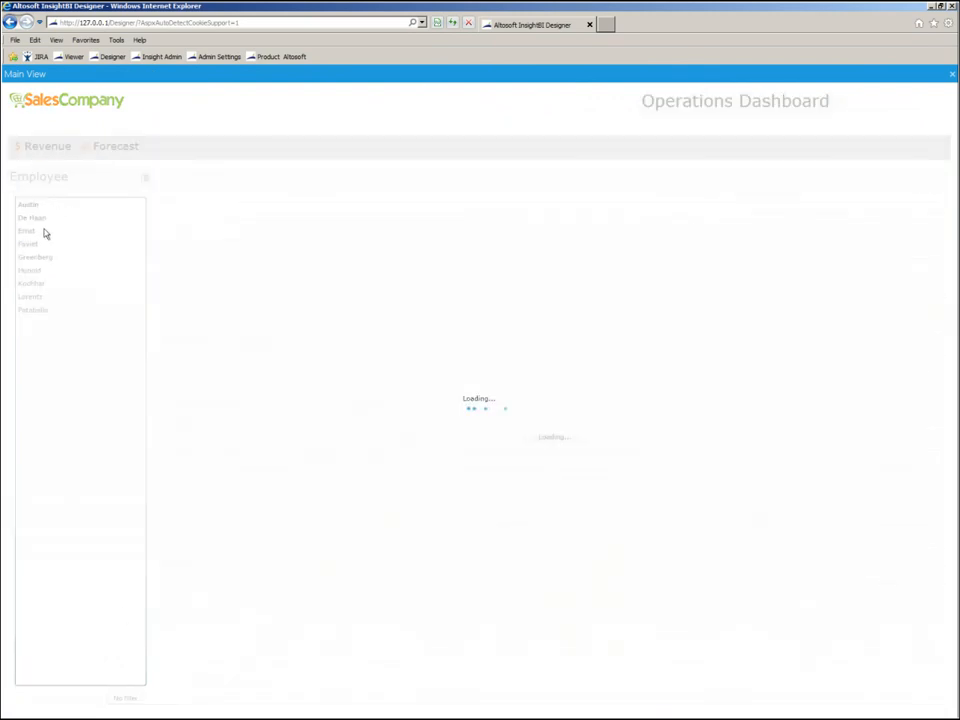
pyautogui.click(38, 220)
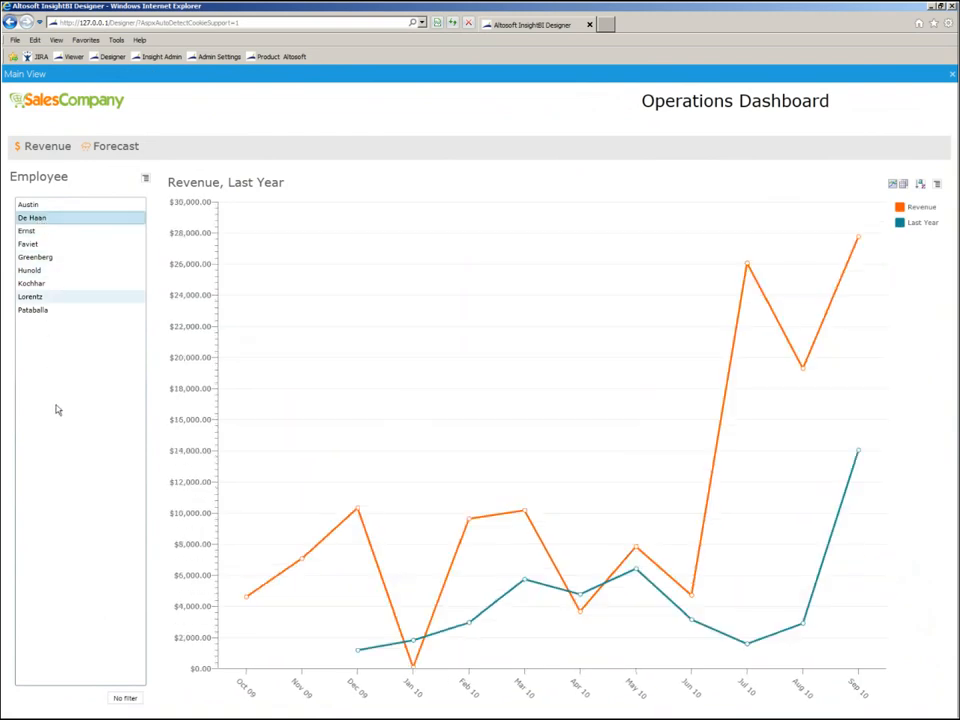
pyautogui.click(127, 698)
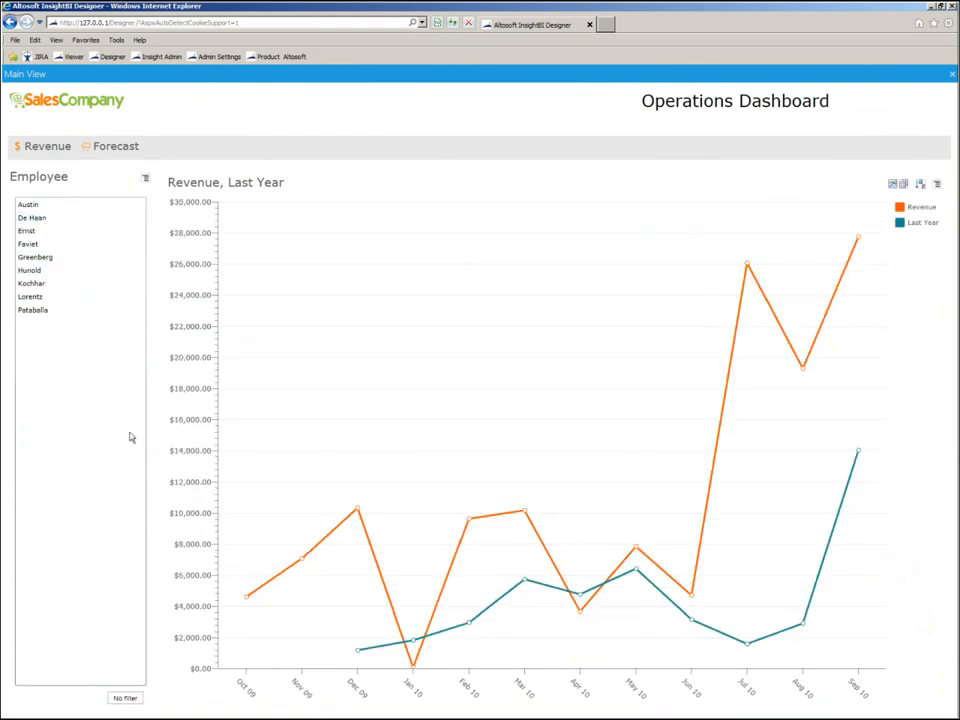
# Display the Forecast view and return to the main Revenue view through the dashboard's navigation menu.
pyautogui.click(120, 148)
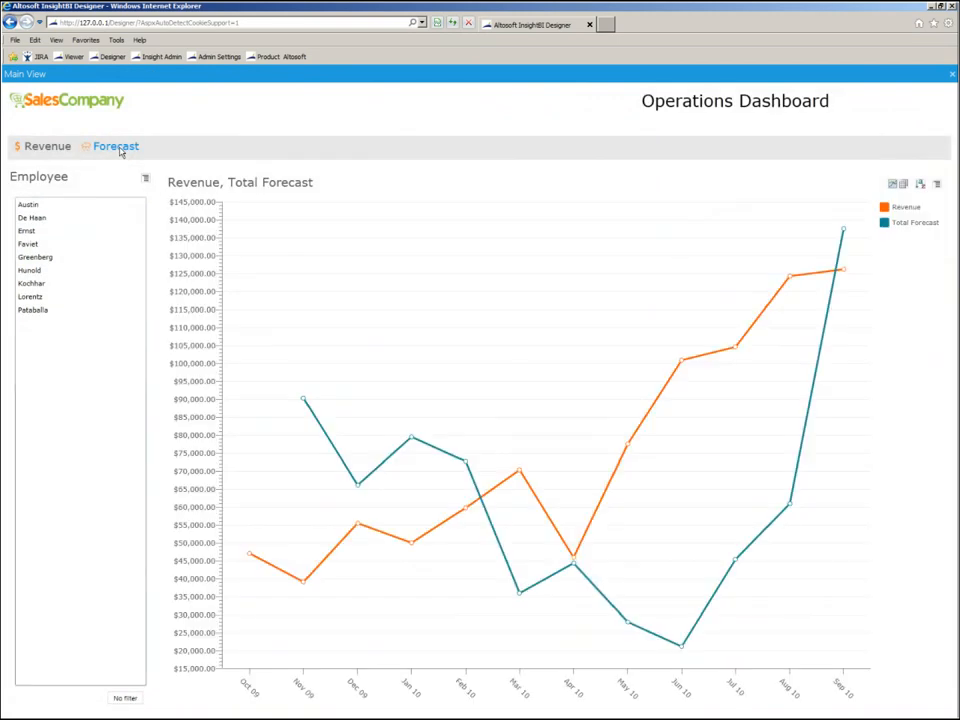
pyautogui.click(47, 146)
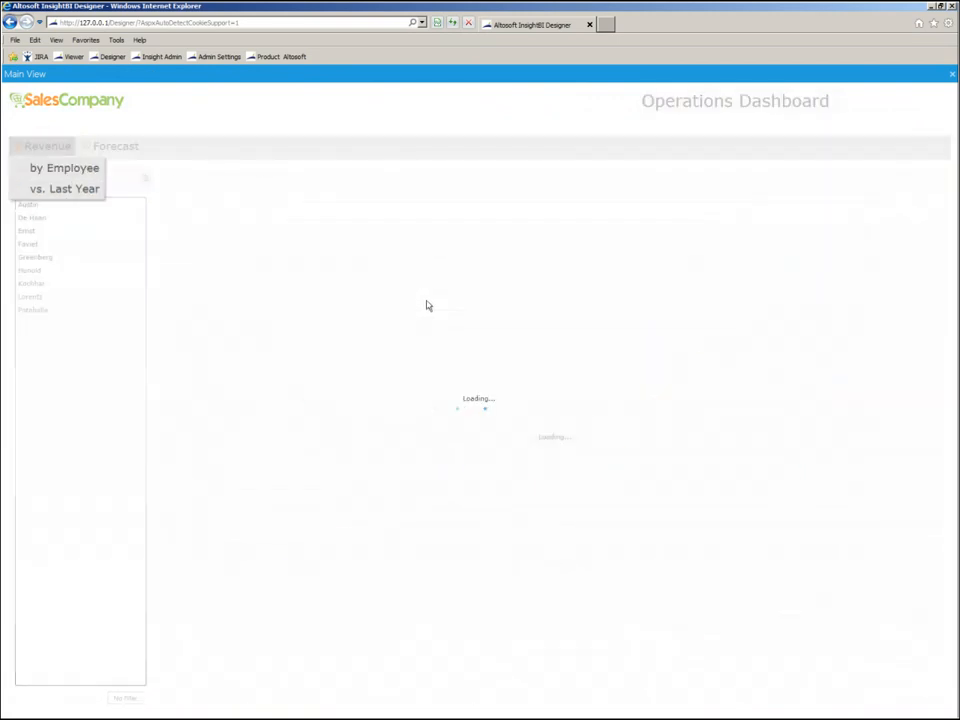